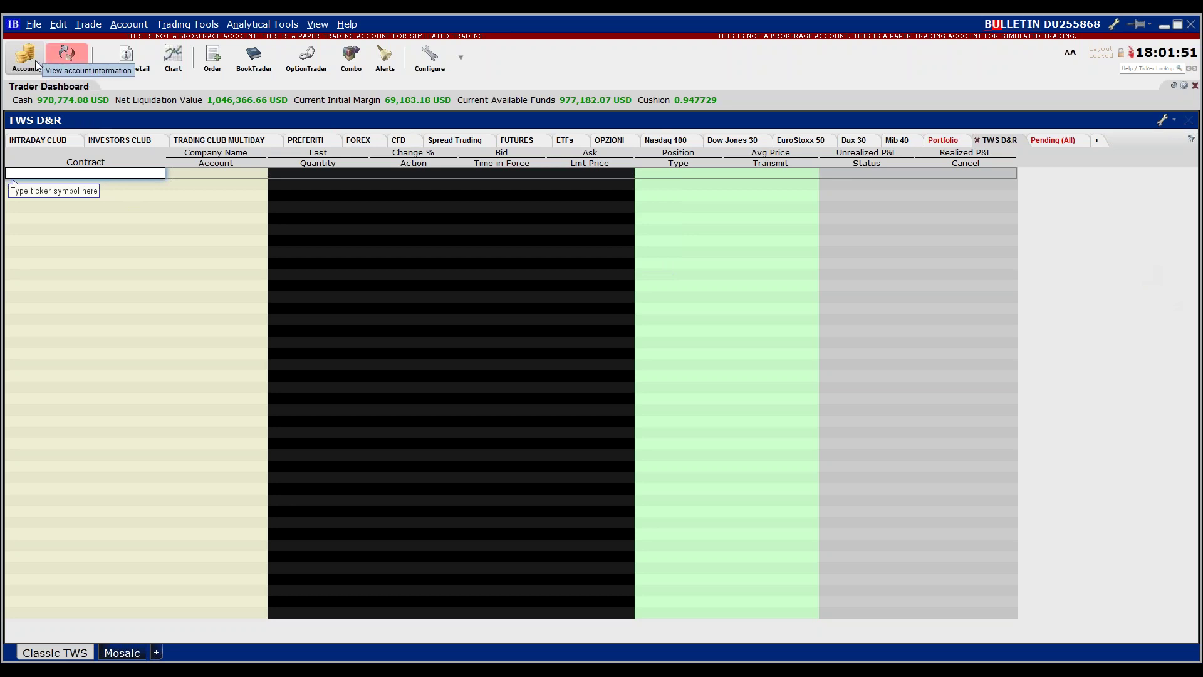
Open the account information window, move it aside, and examine the currency rows under Market Value - Real FX Balance.
left_click(28, 58)
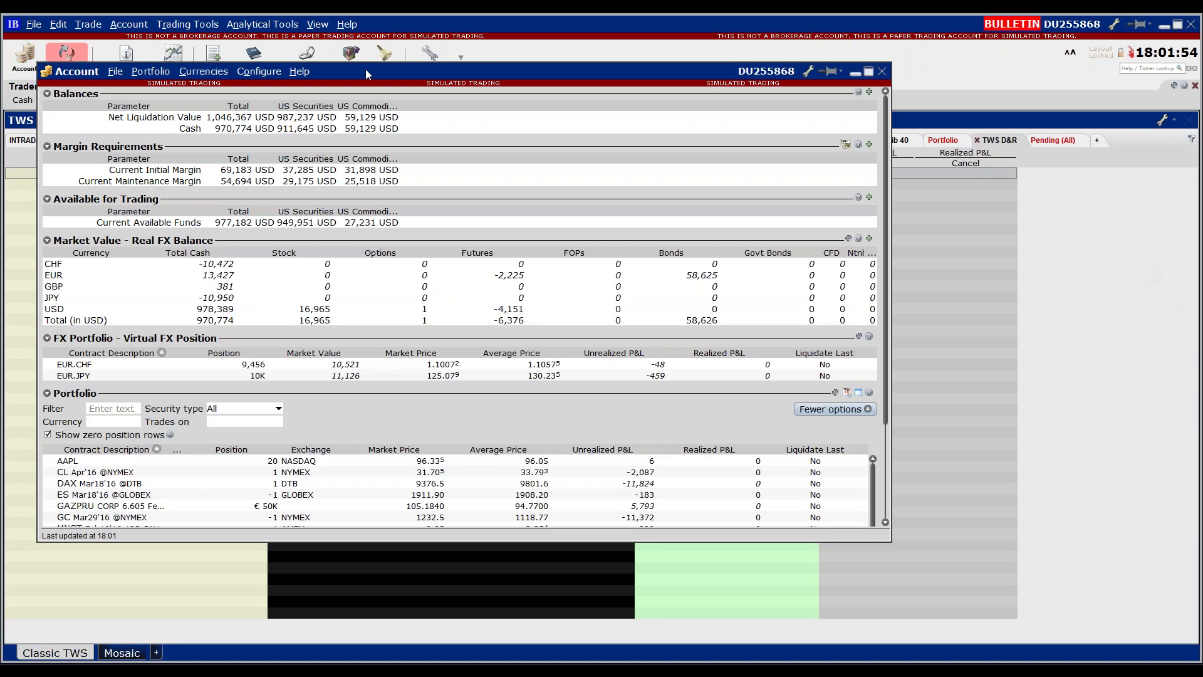
left_click_drag(366, 70, 558, 62)
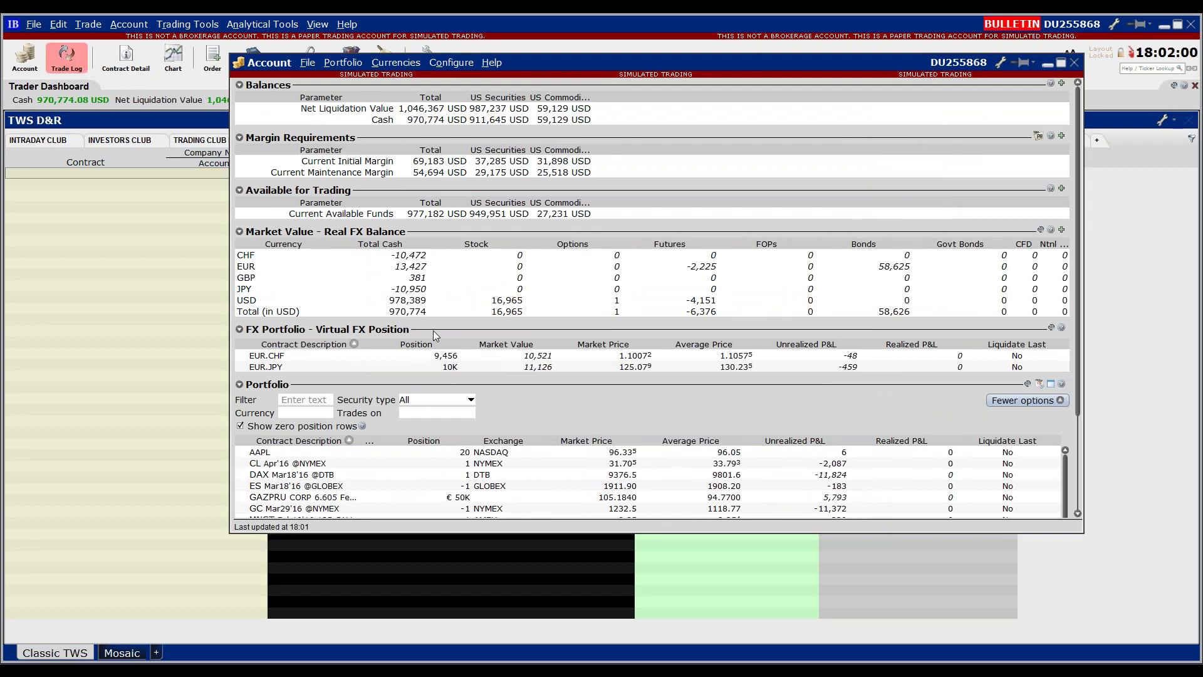
left_click(289, 312)
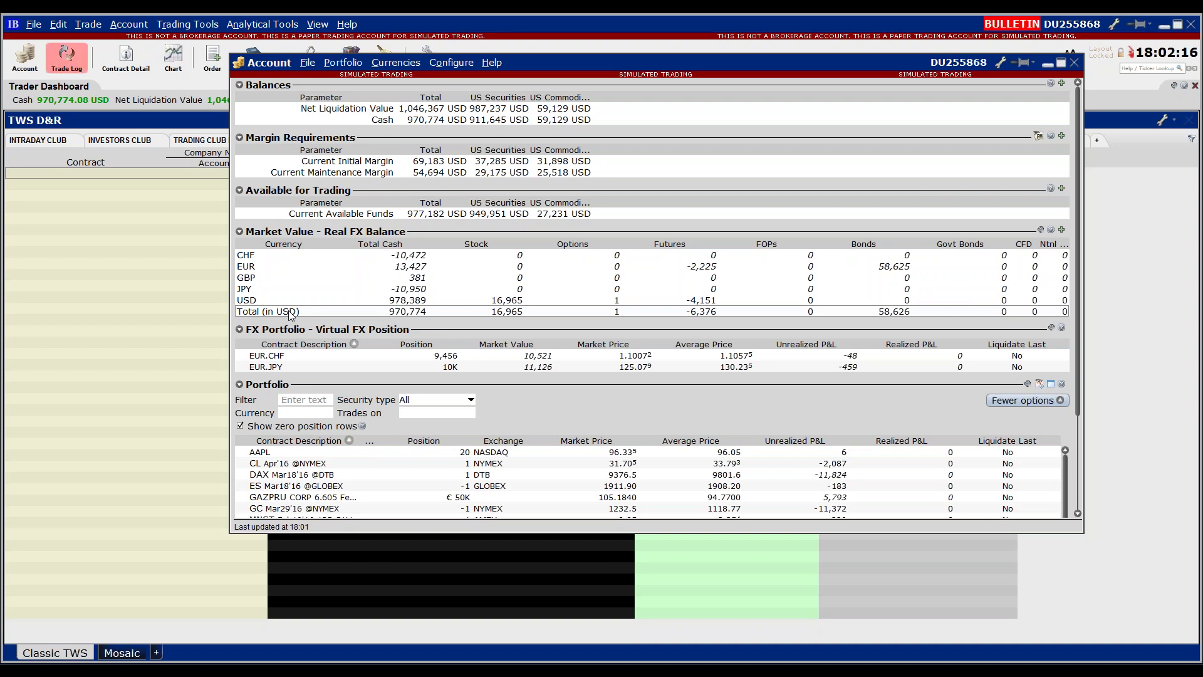
left_click(264, 256)
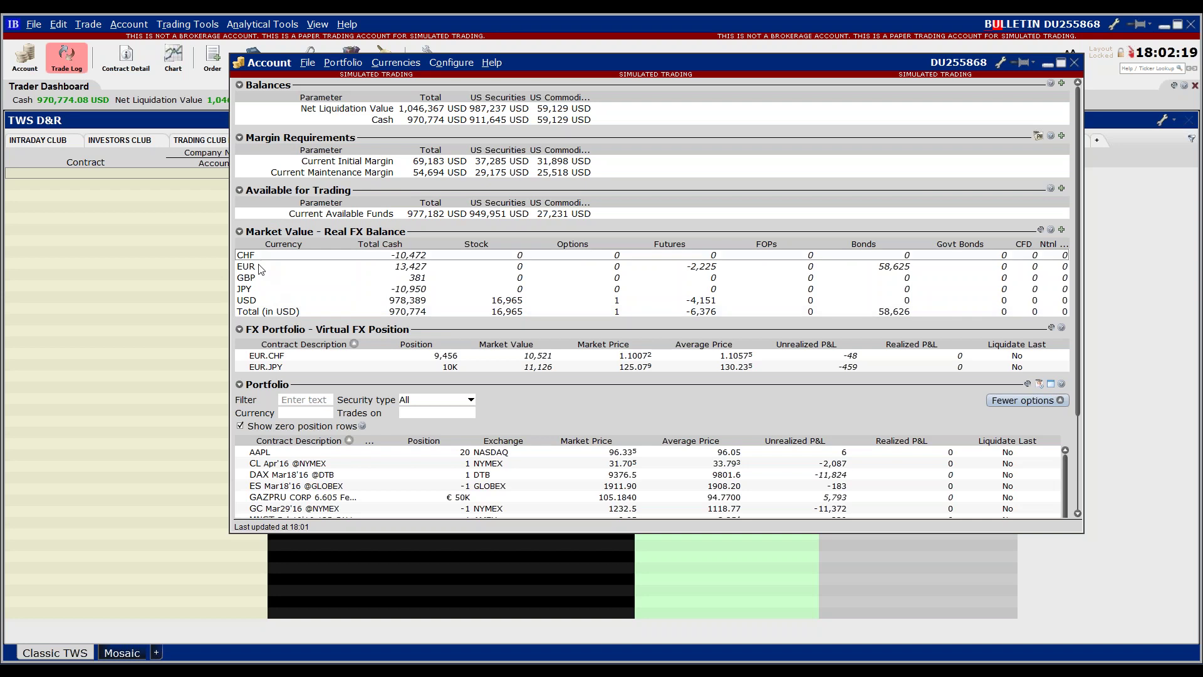
left_click(262, 267)
left_click(261, 279)
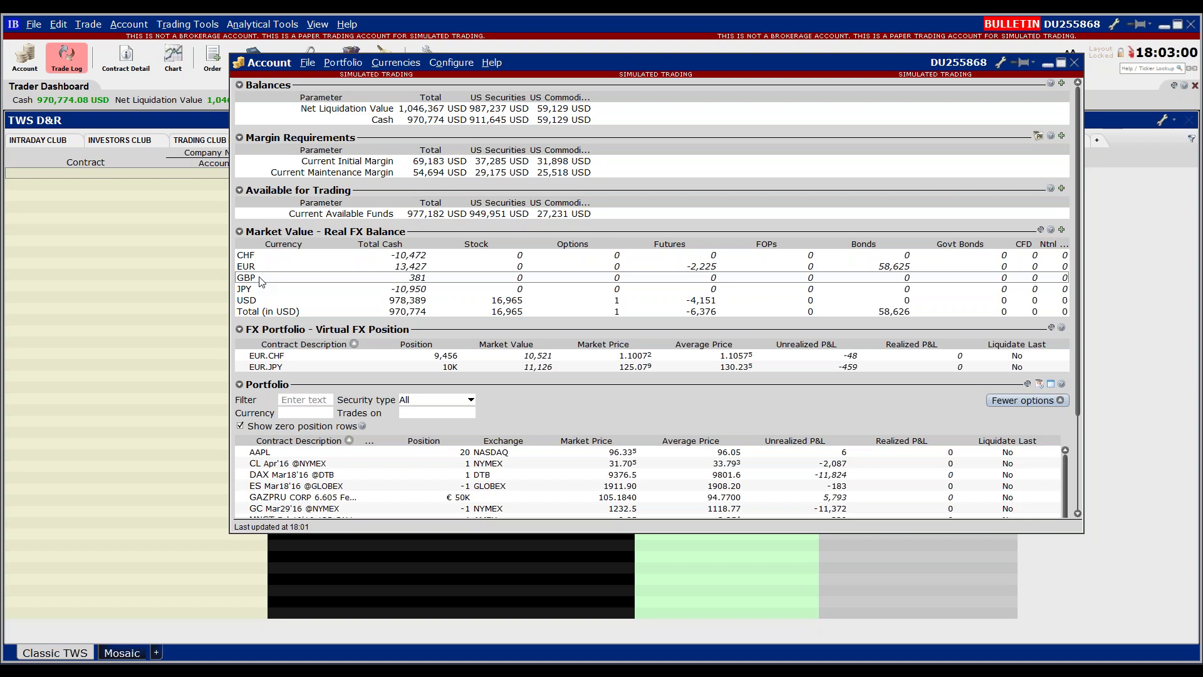
left_click(289, 268)
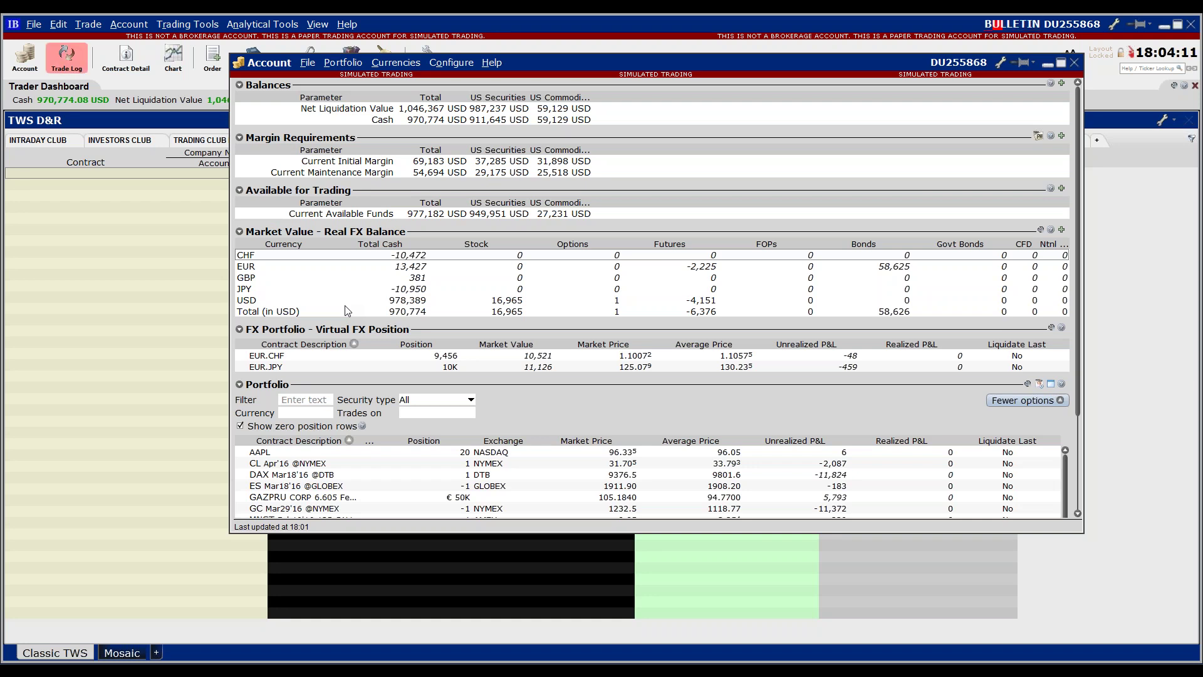
Create an order closing the CHF currency balance against USD, and recheck the currency balances in the account information.
right_click(256, 258)
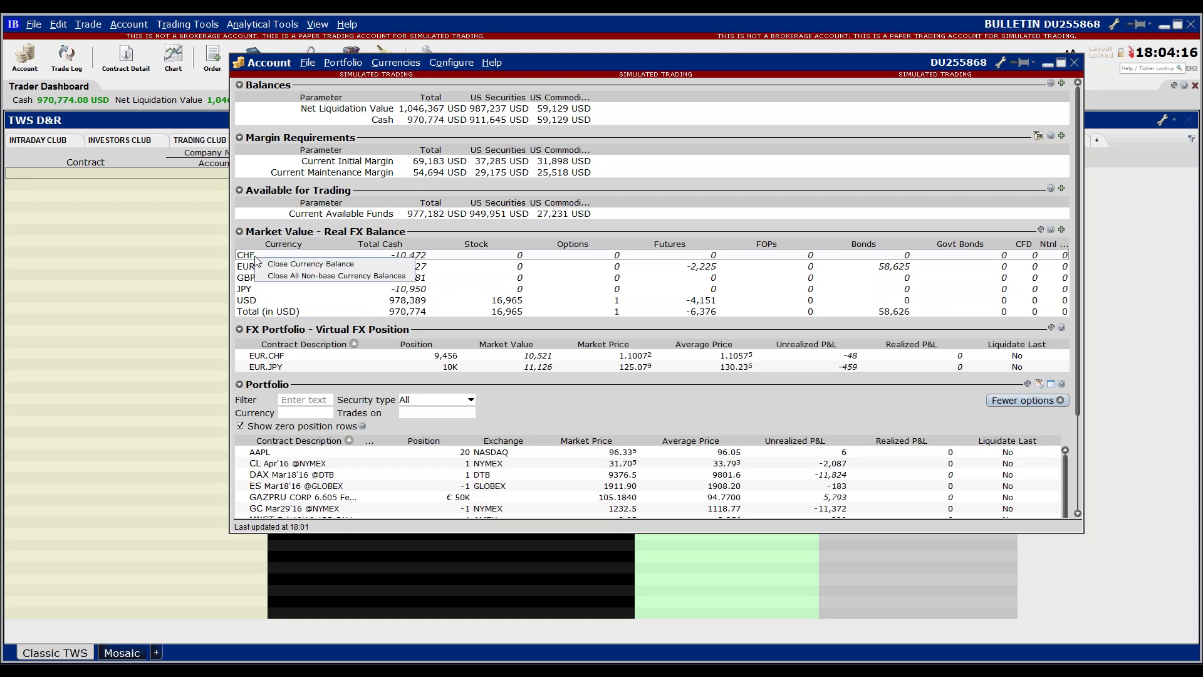
left_click(295, 266)
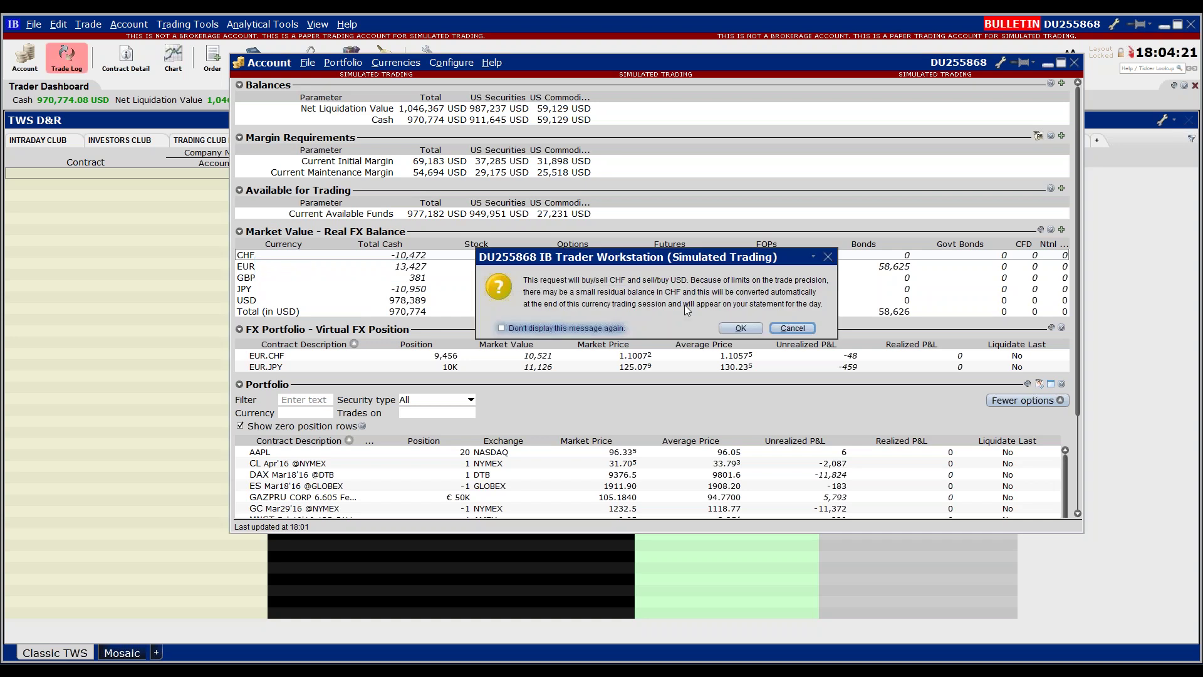
left_click(741, 327)
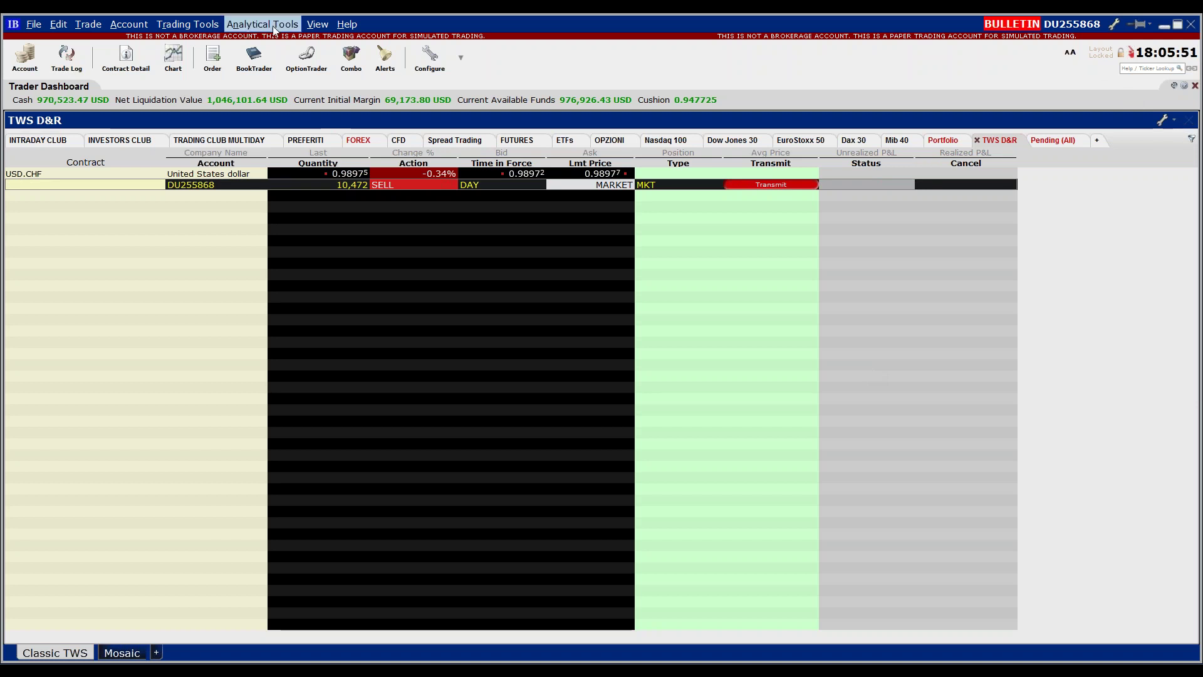
left_click(25, 57)
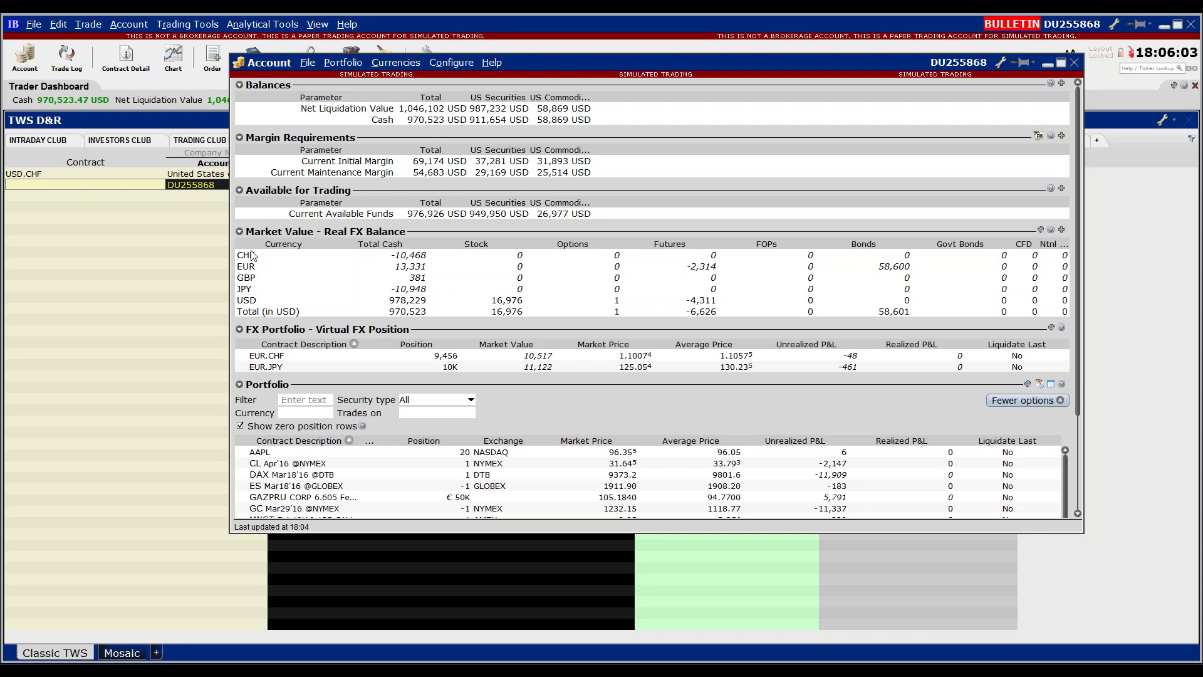
left_click(1073, 65)
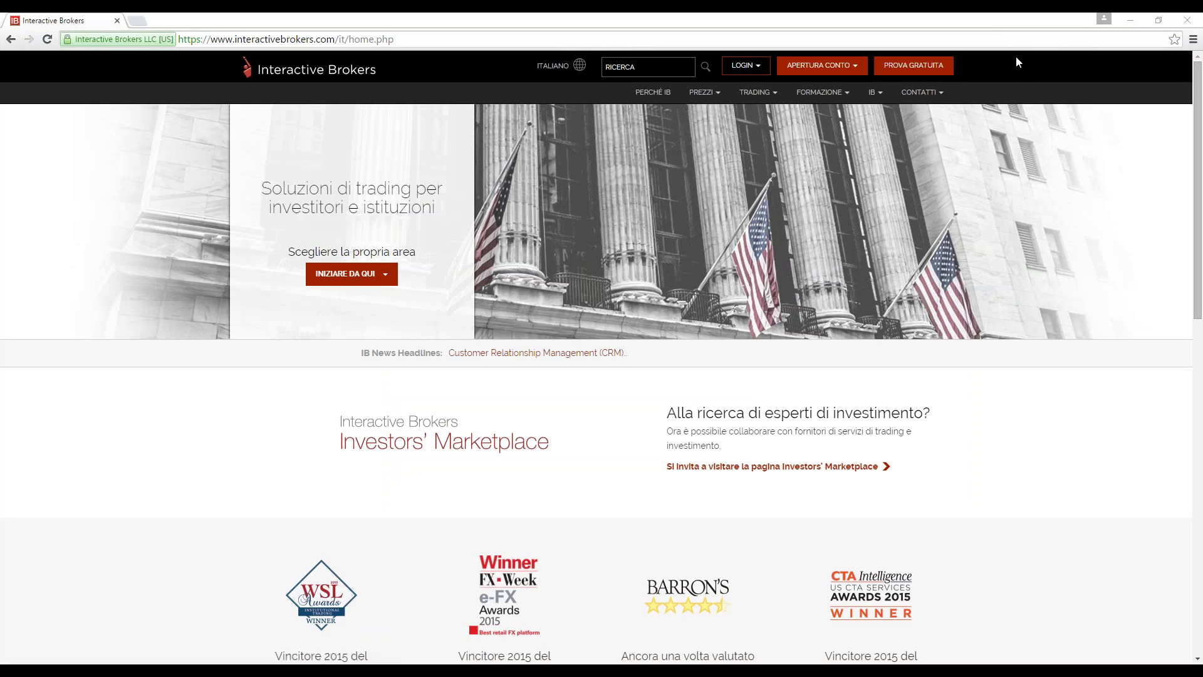
In the browser, open the Interactive Brokers free trial application and examine the username, password and country fields before returning to Trader Workstation.
left_click(903, 71)
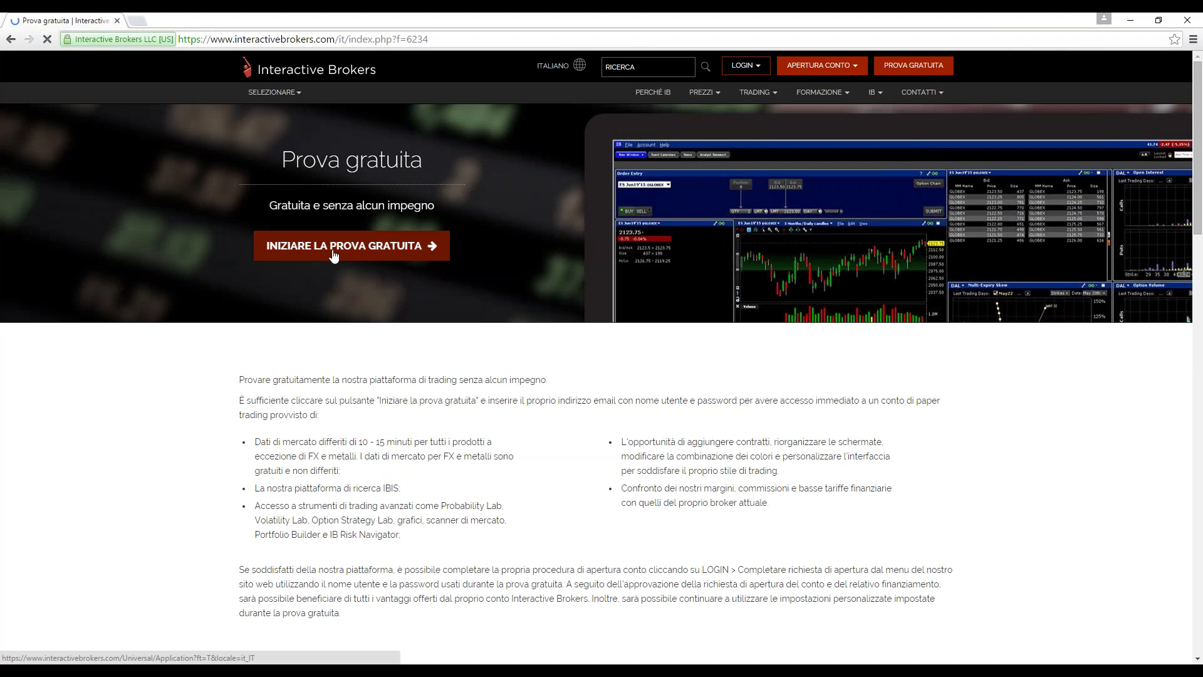
left_click(334, 254)
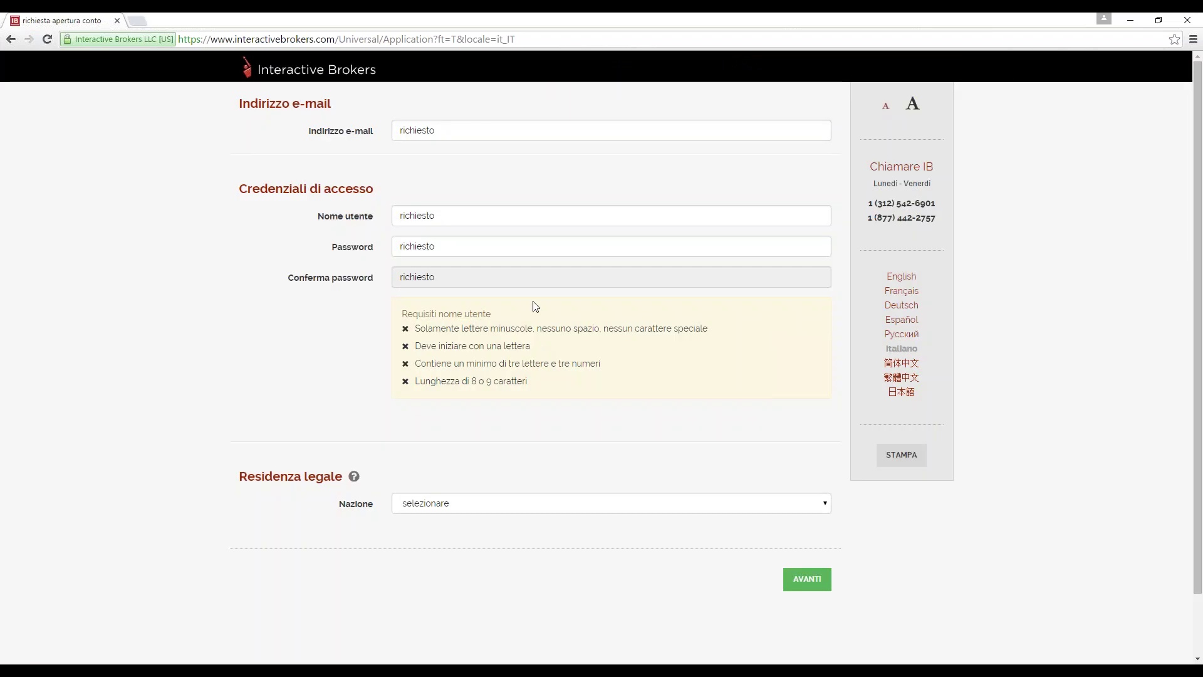
left_click(540, 215)
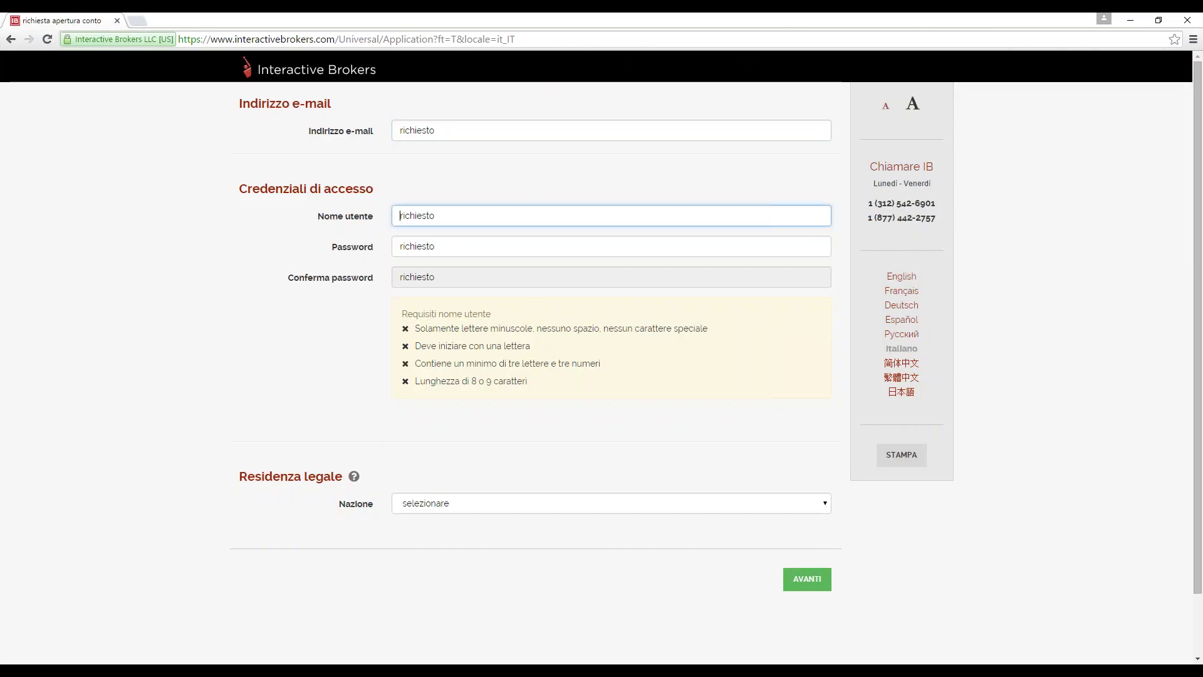
left_click(498, 245)
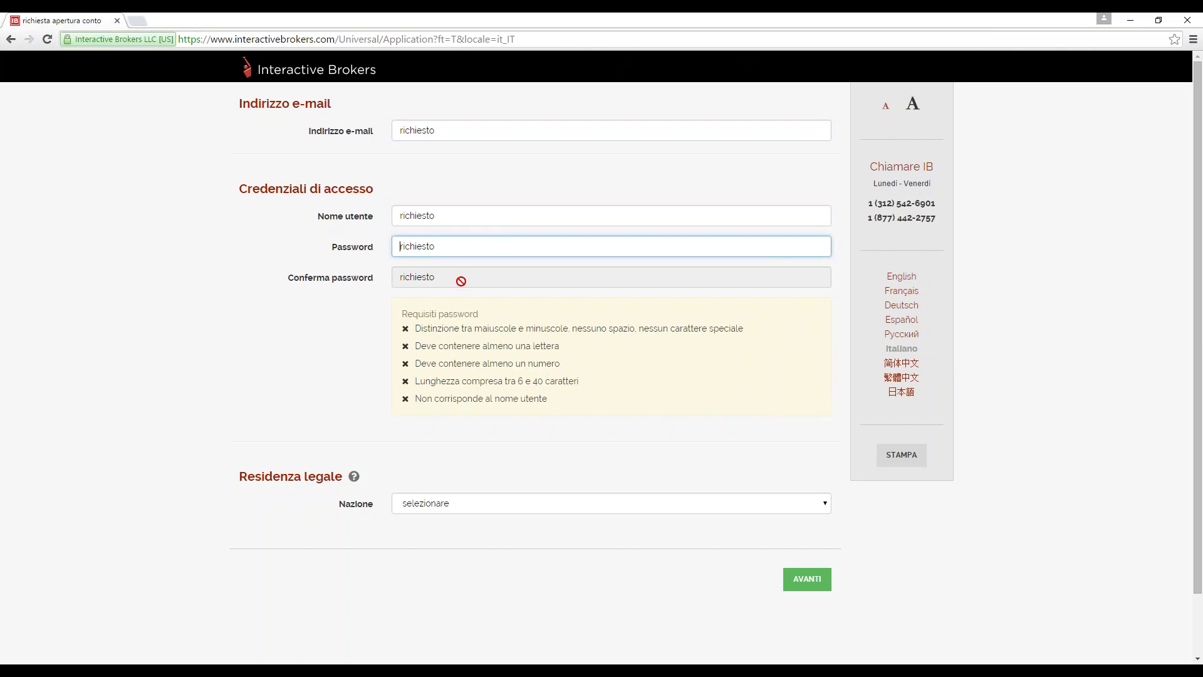
left_click(527, 511)
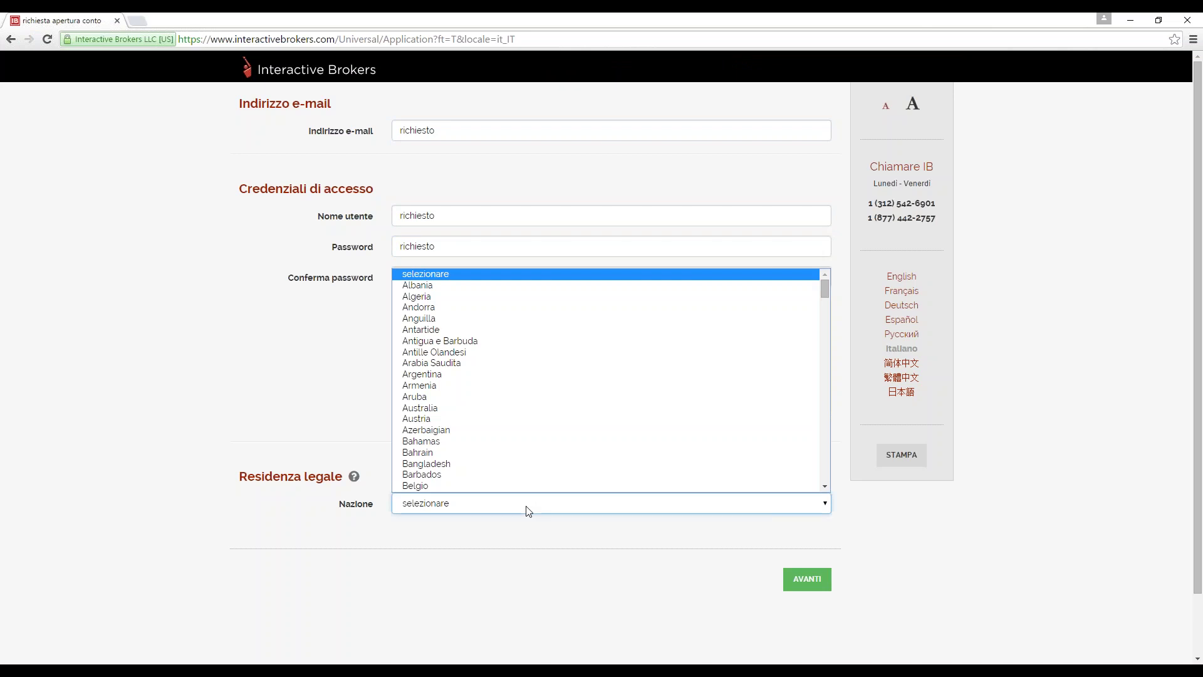
left_click(527, 510)
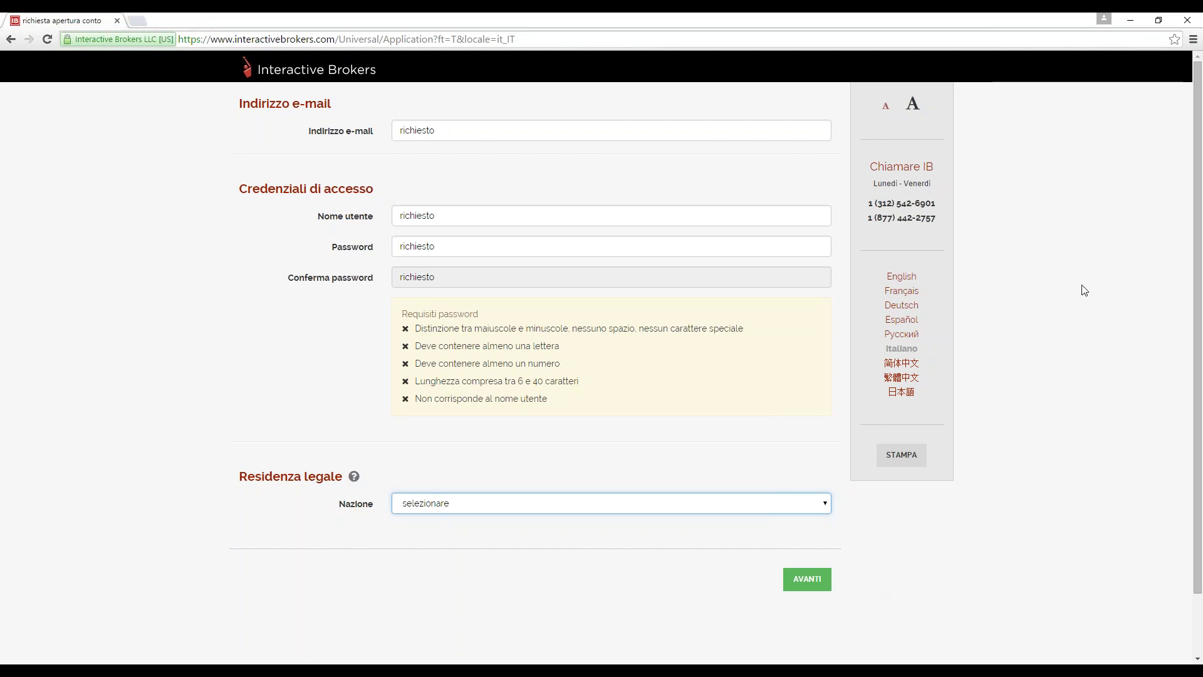
left_click(1131, 20)
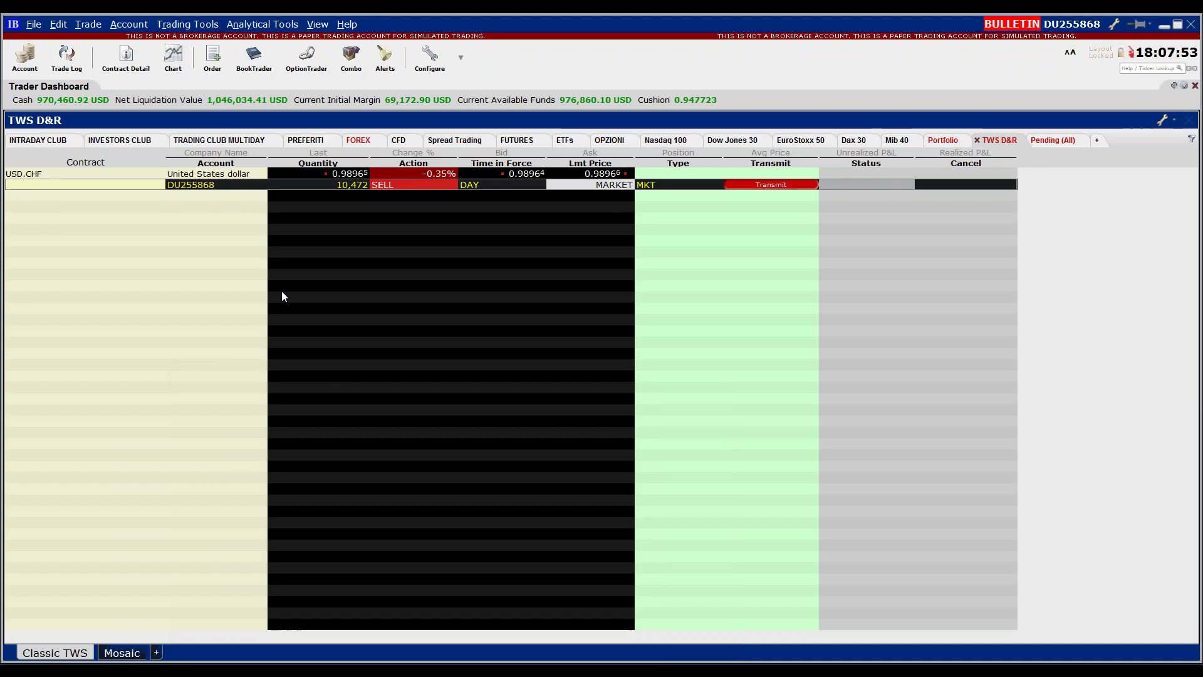
Add Netflix as a Stock (SMART) contract on an empty row of the TWS D&R page.
left_click(93, 218)
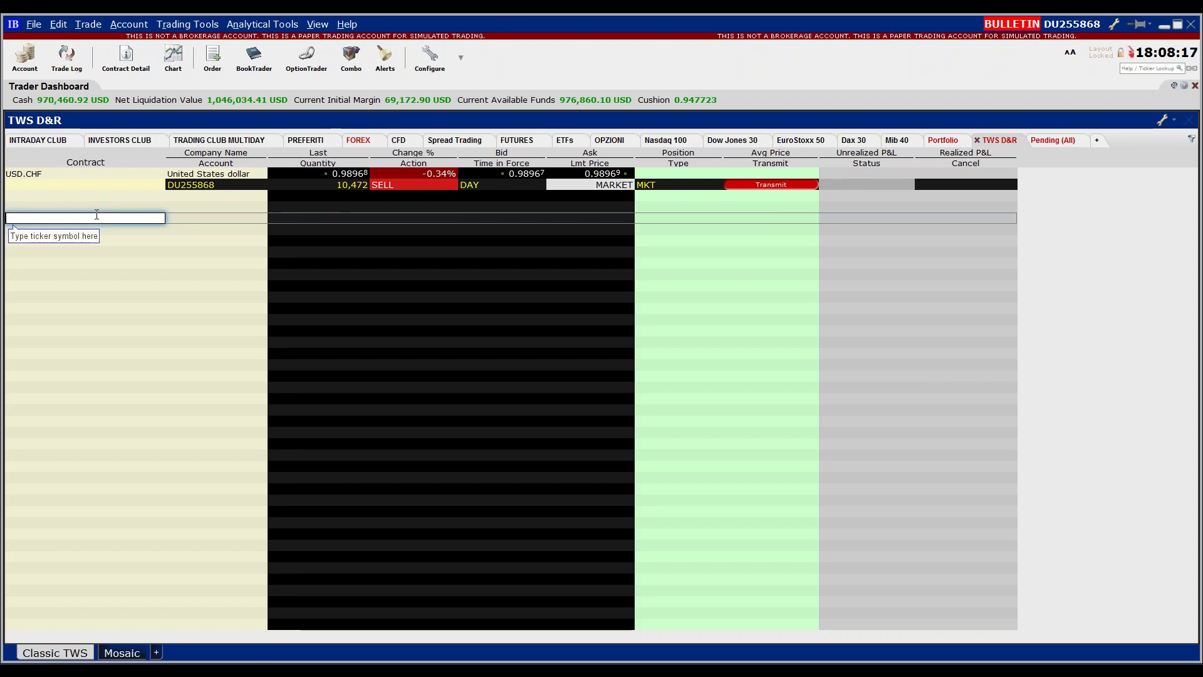
type("n")
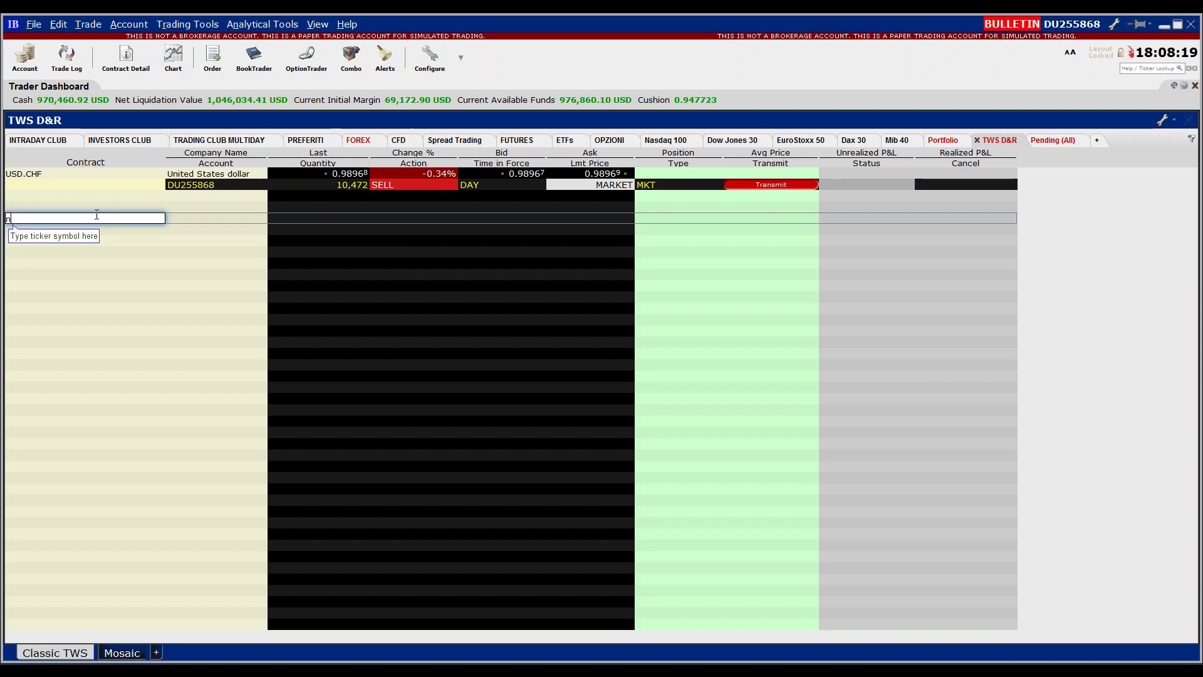
type("et")
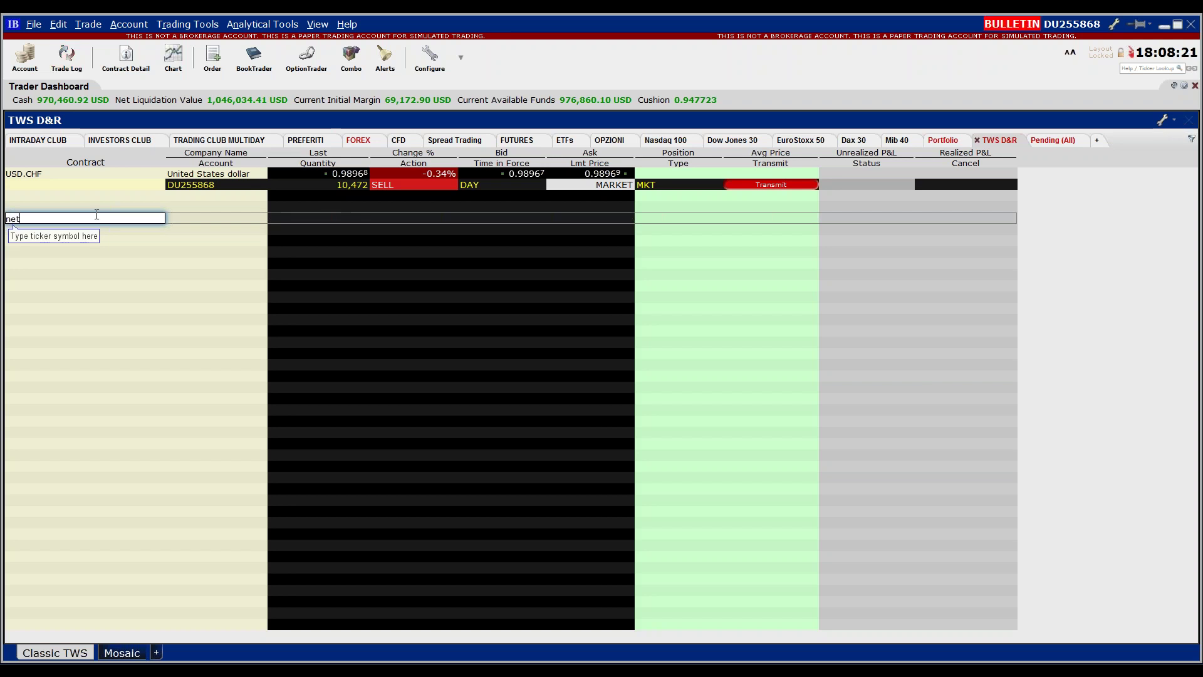
type("flix")
key("Return")
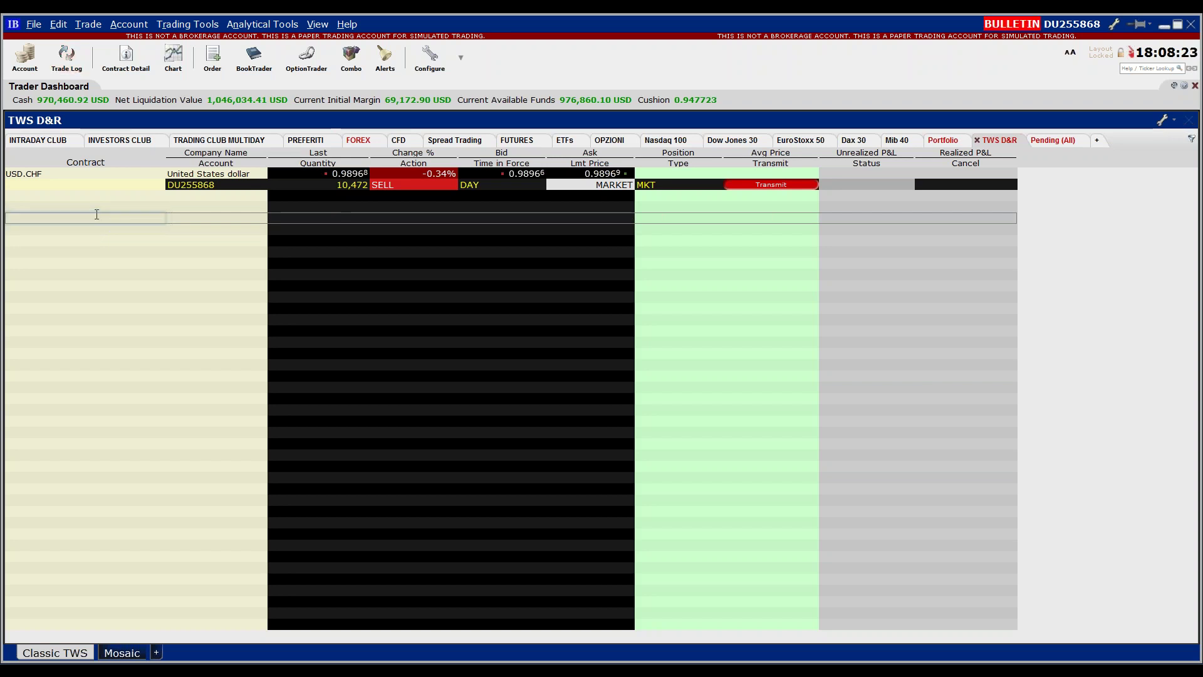
left_click(393, 649)
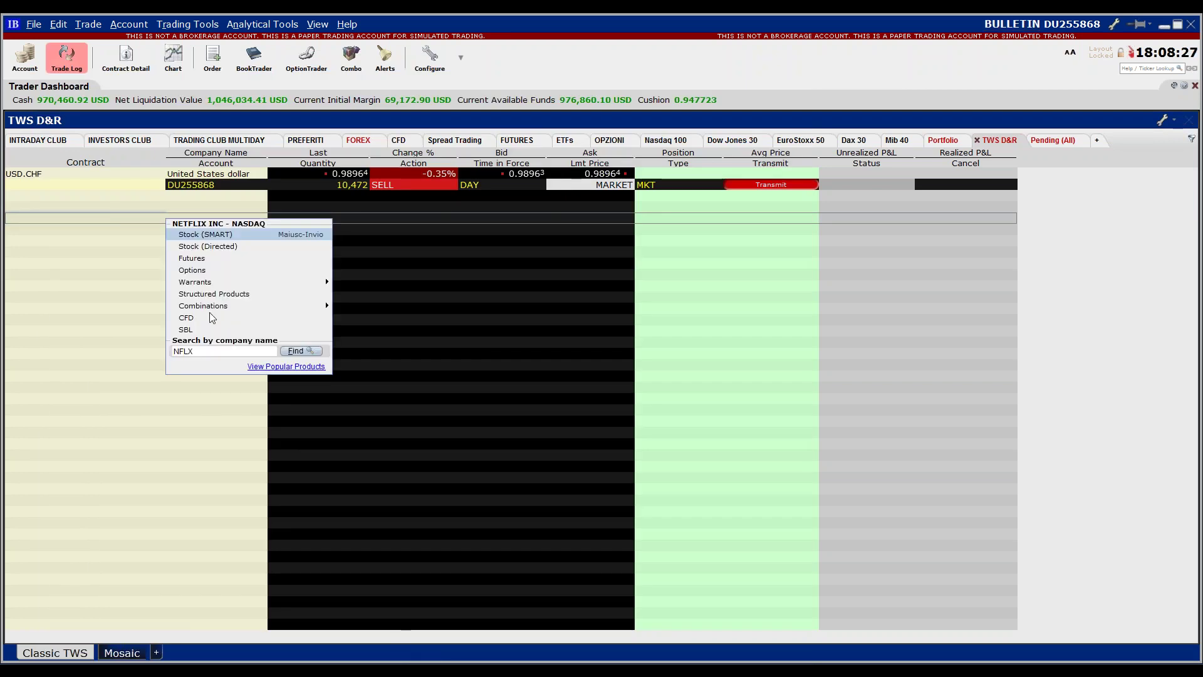
left_click(220, 234)
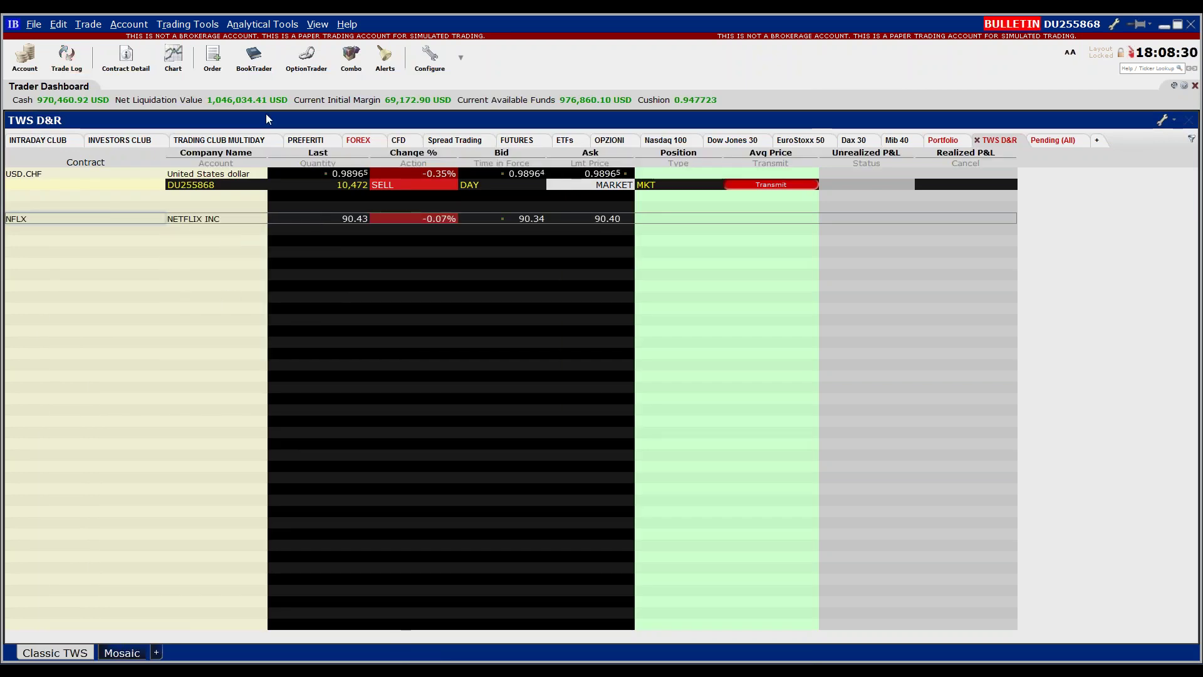
Start a combo selection for NFLX options and choose the Vertical Spread strategy.
left_click(349, 63)
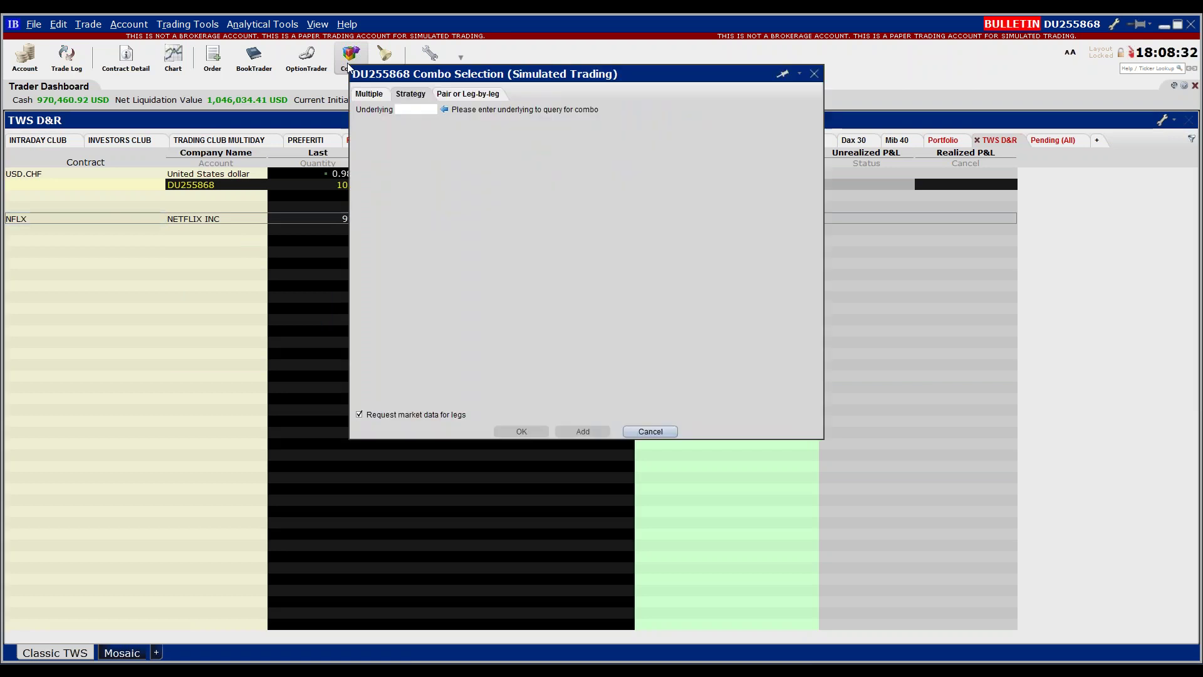
left_click_drag(609, 83, 651, 97)
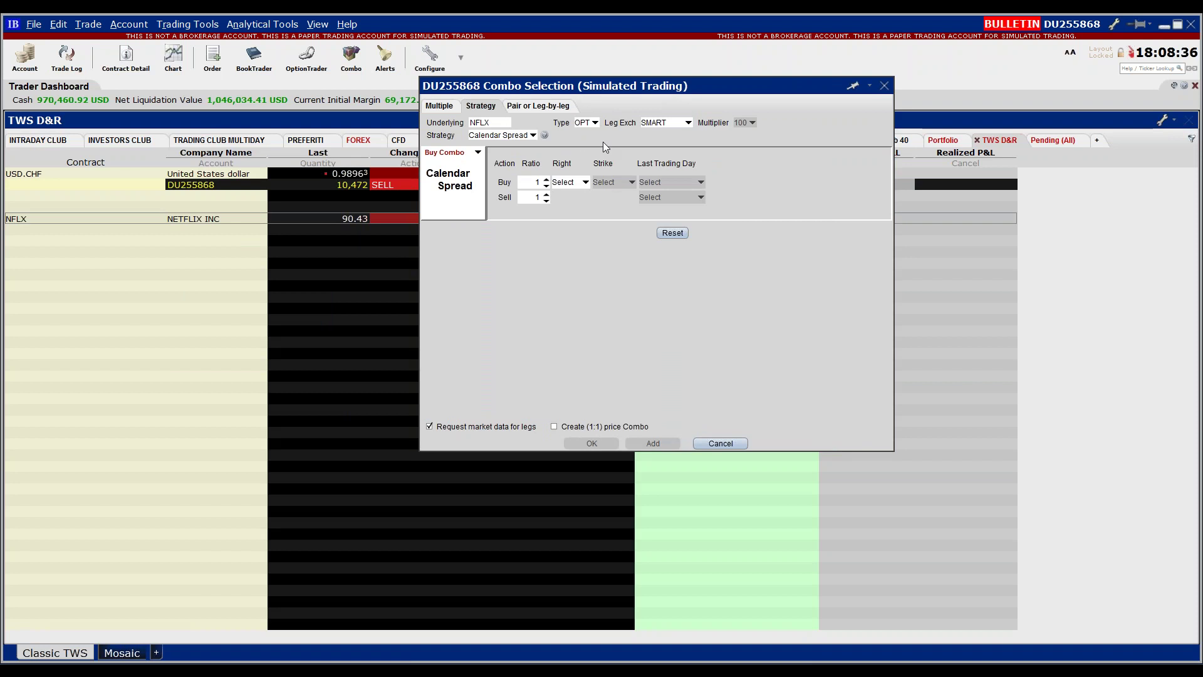
left_click(533, 135)
scroll(505, 182, "down", 3)
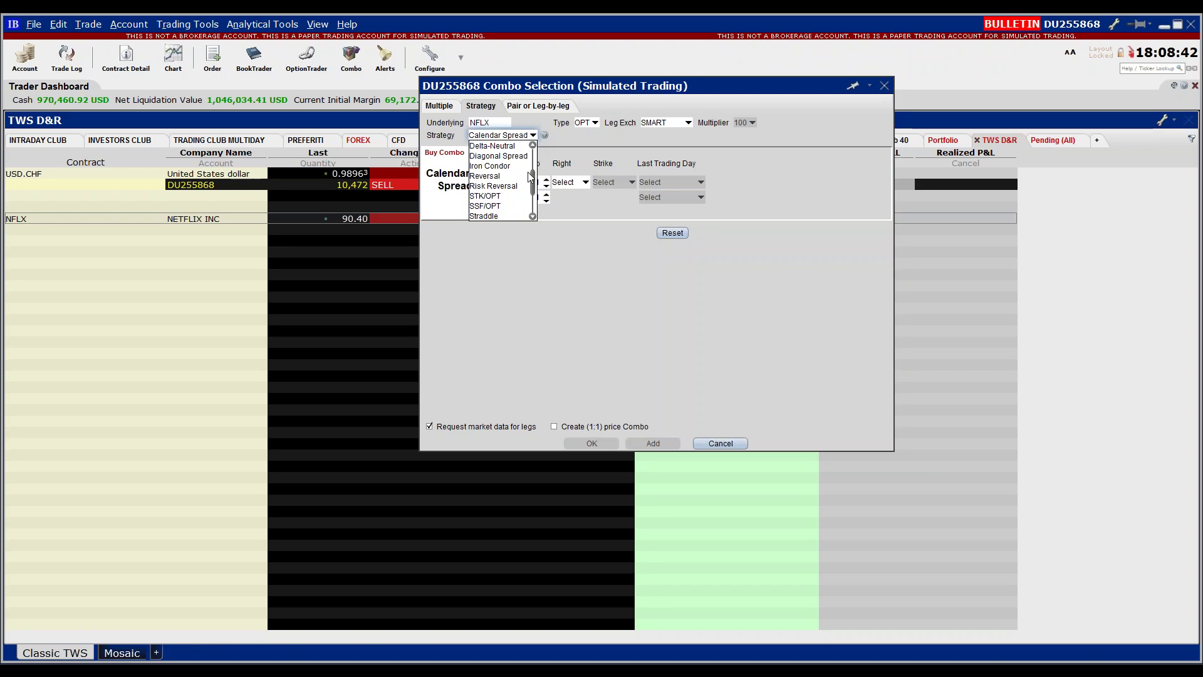
left_click(502, 216)
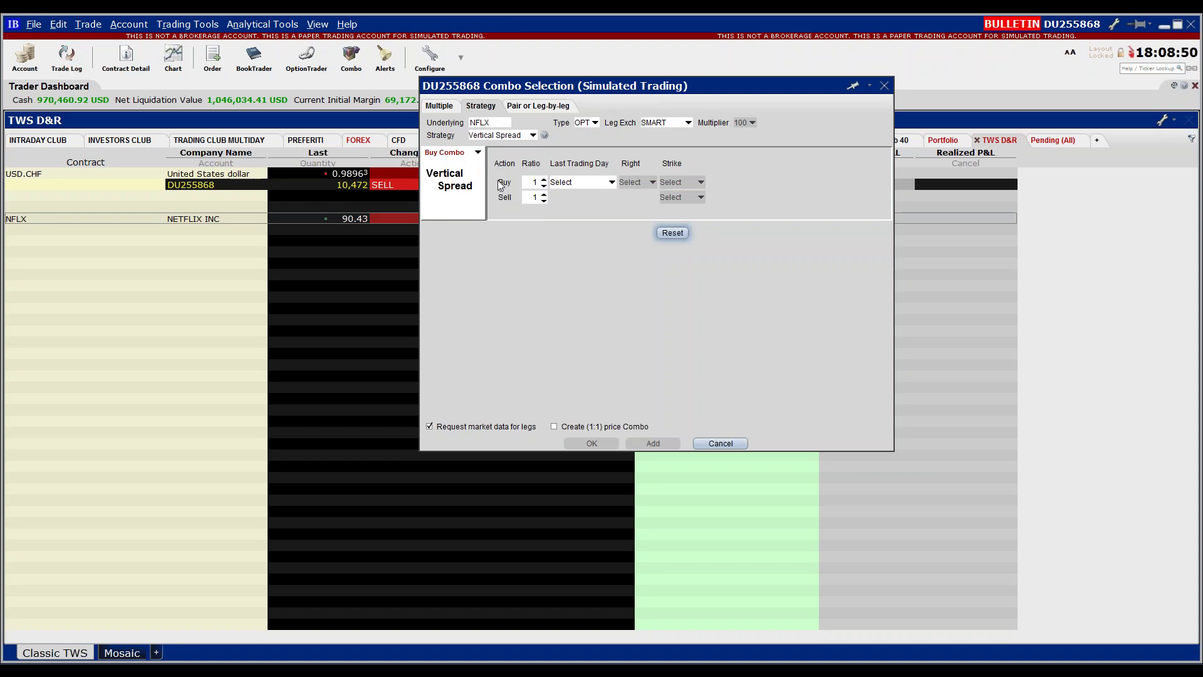
Set the vertical spread's last trading day to APR 15 '16 and its right to CALL.
left_click(578, 182)
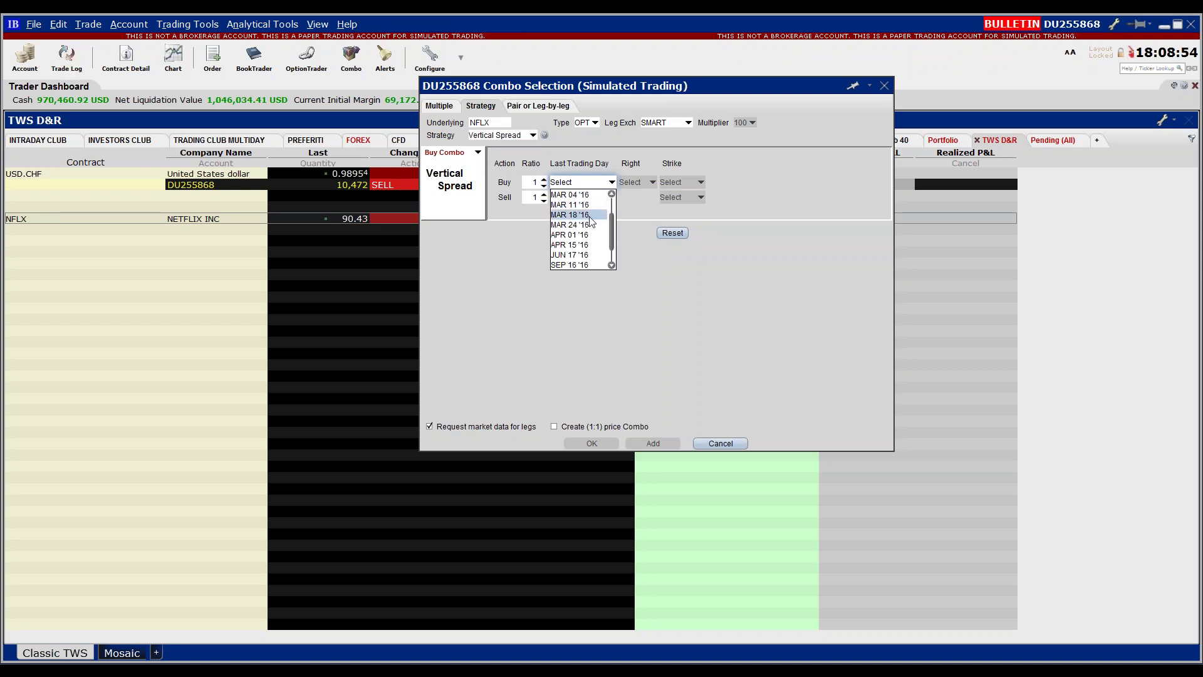
scroll(589, 231, "down", 1)
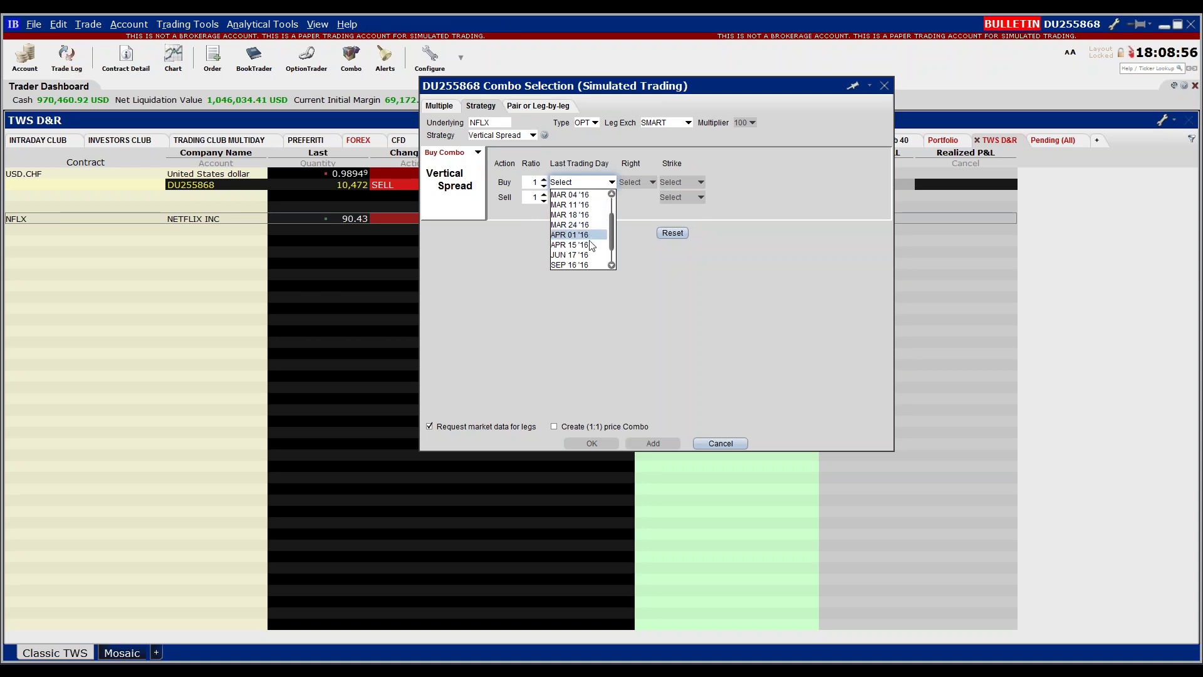
left_click(590, 245)
left_click(644, 182)
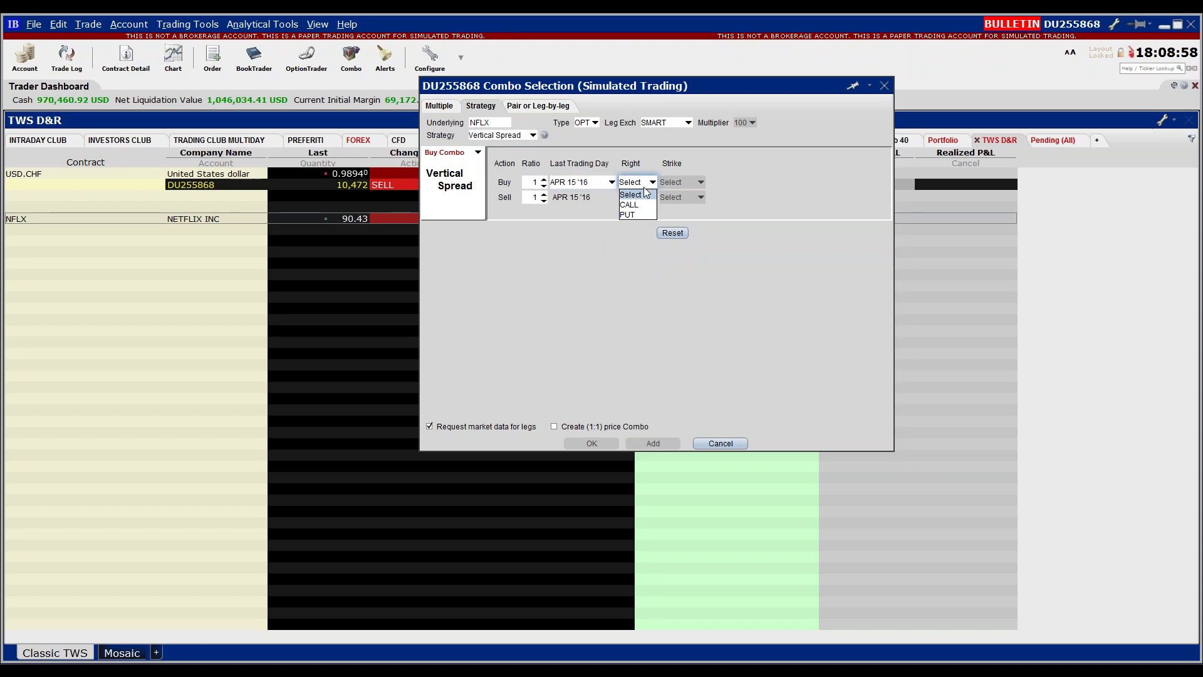
left_click(645, 205)
Set the strike of the vertical spread's buy leg to 100.0.
left_click(686, 185)
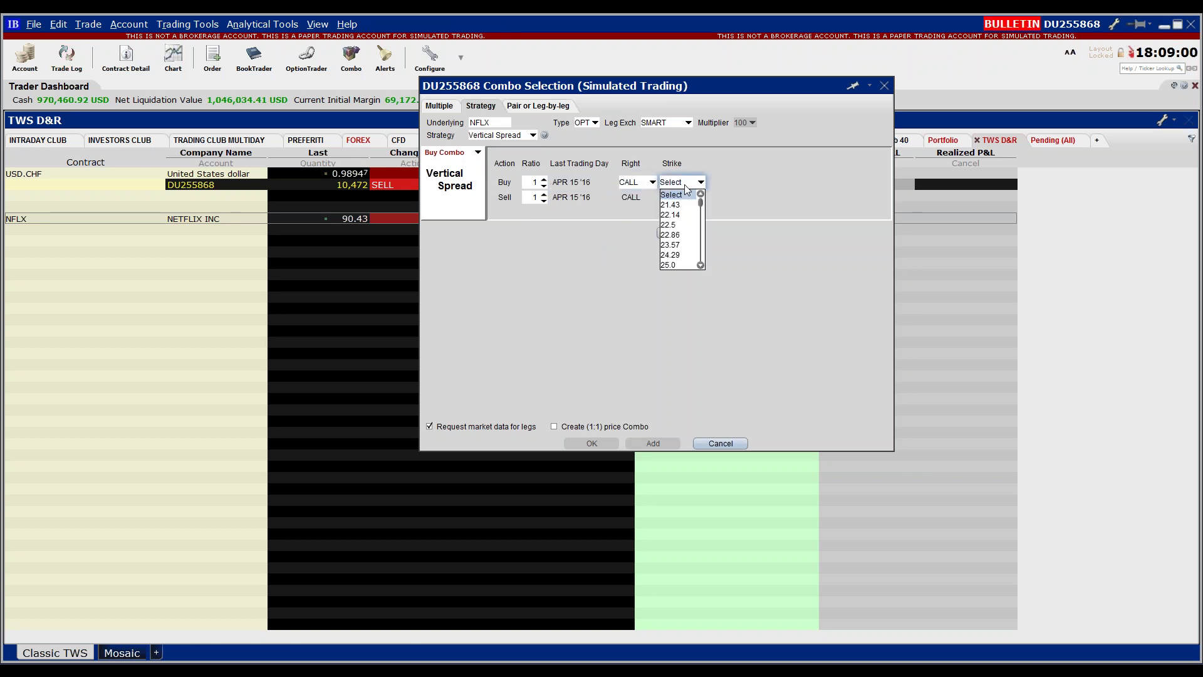
scroll(689, 213, "down", 5)
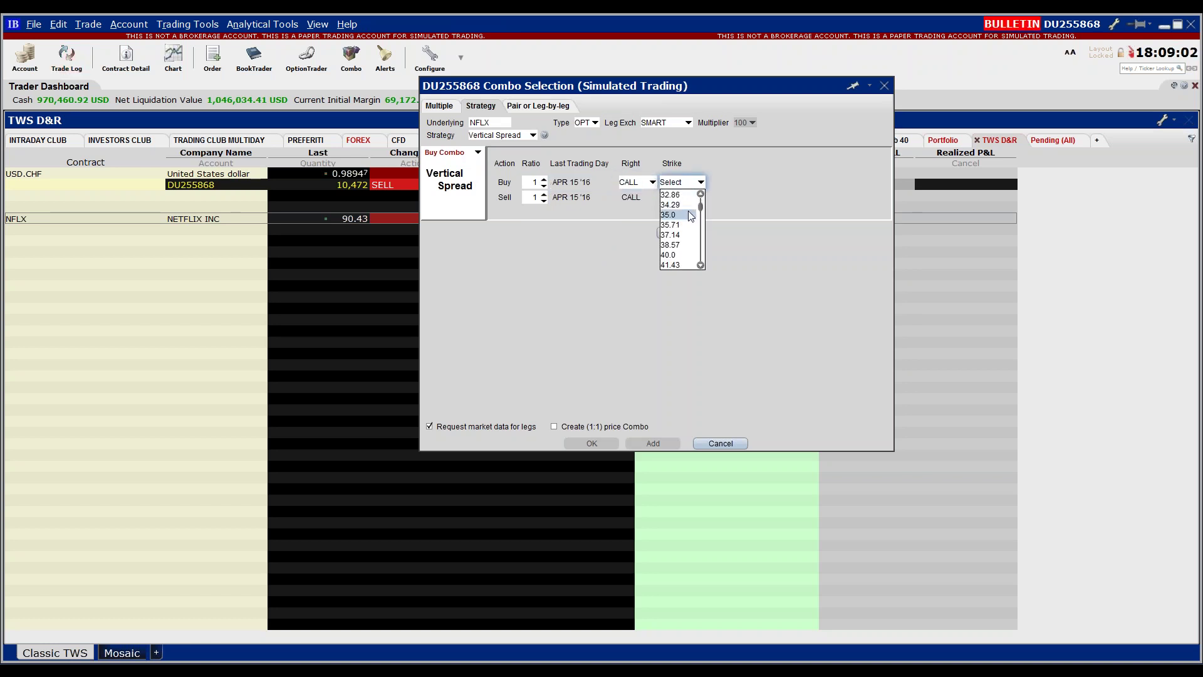
scroll(691, 219, "down", 12)
scroll(690, 217, "down", 10)
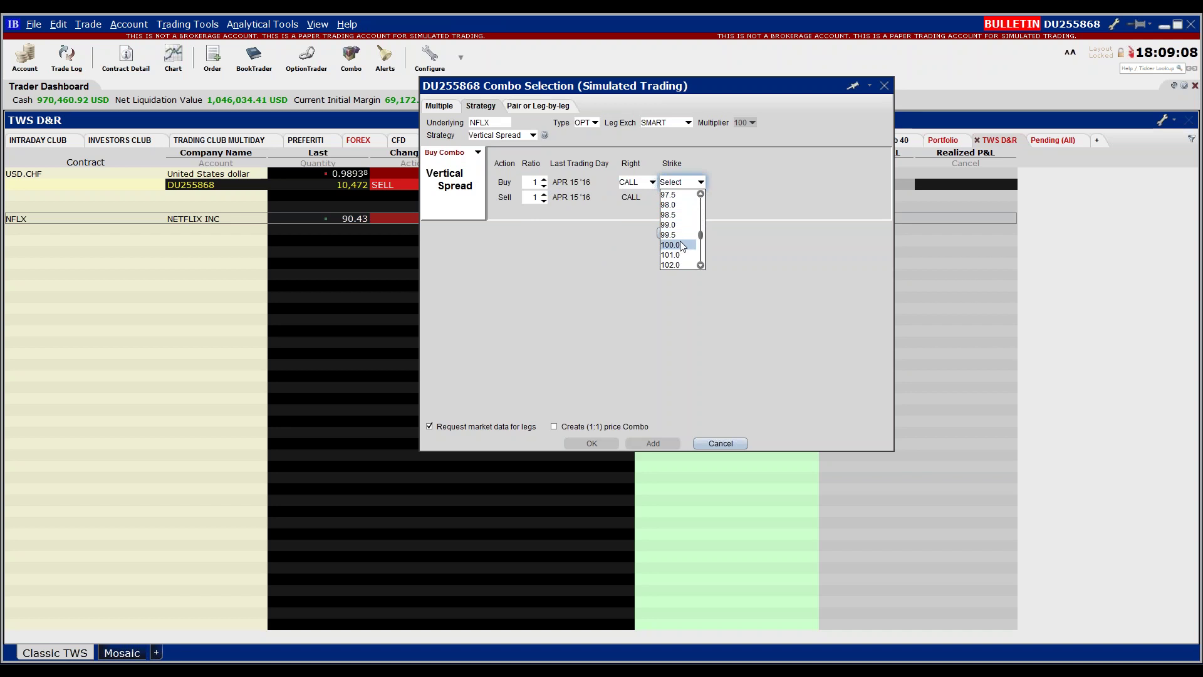
left_click(680, 243)
Set the sell leg's strike to 105.0, add the NFLX spread to the page and dismiss its contract description.
left_click(700, 198)
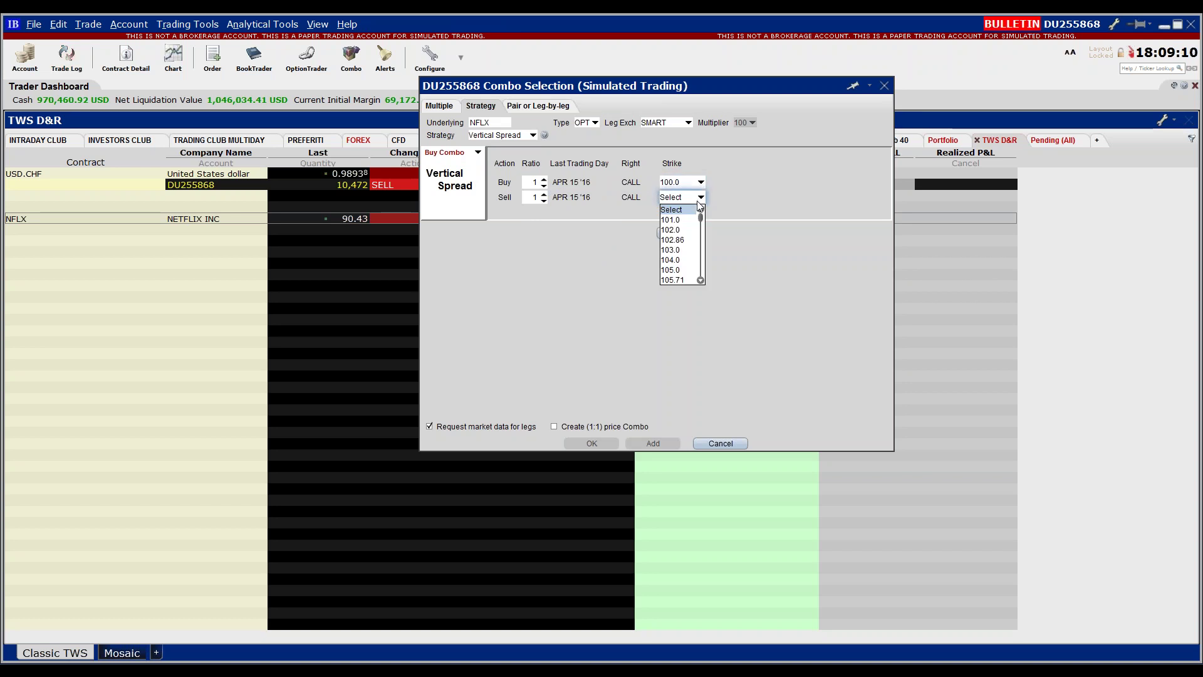
scroll(689, 232, "down", 3)
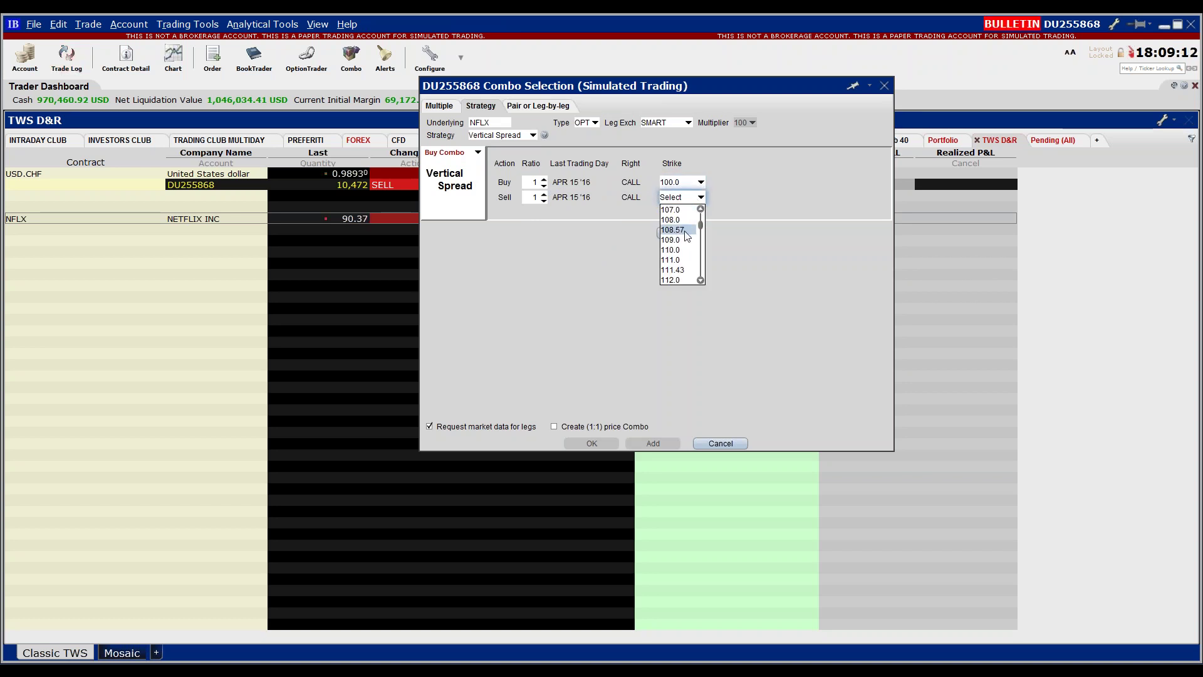
scroll(688, 236, "up", 2)
left_click(683, 237)
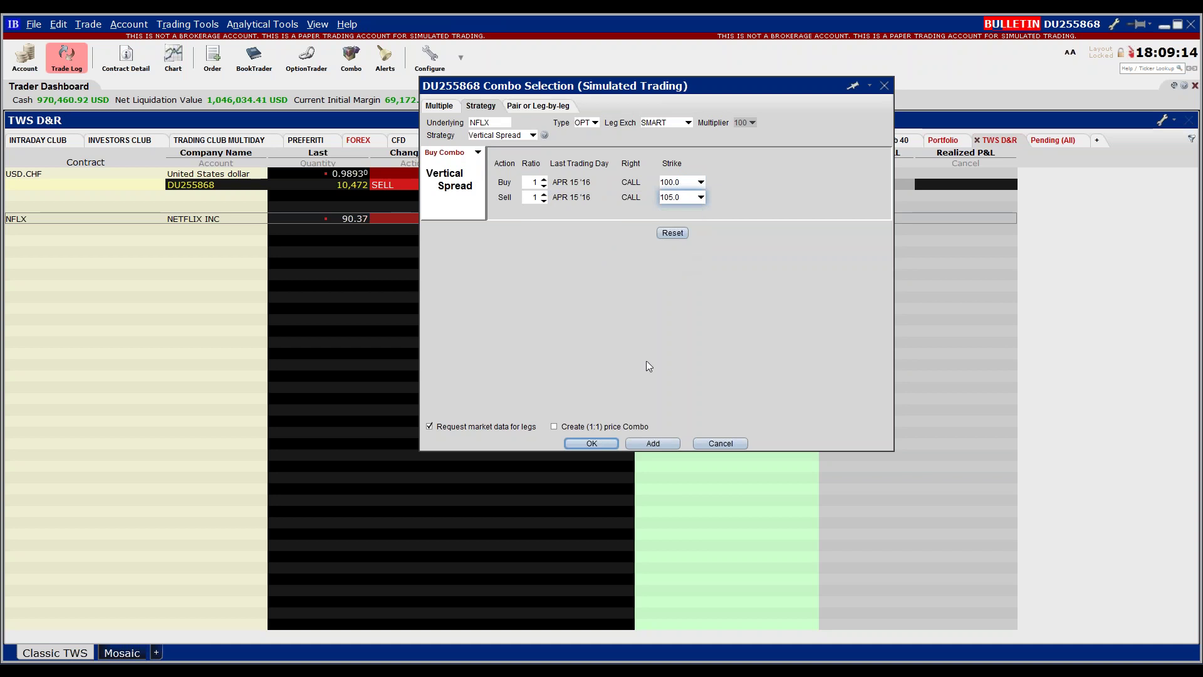
left_click(599, 444)
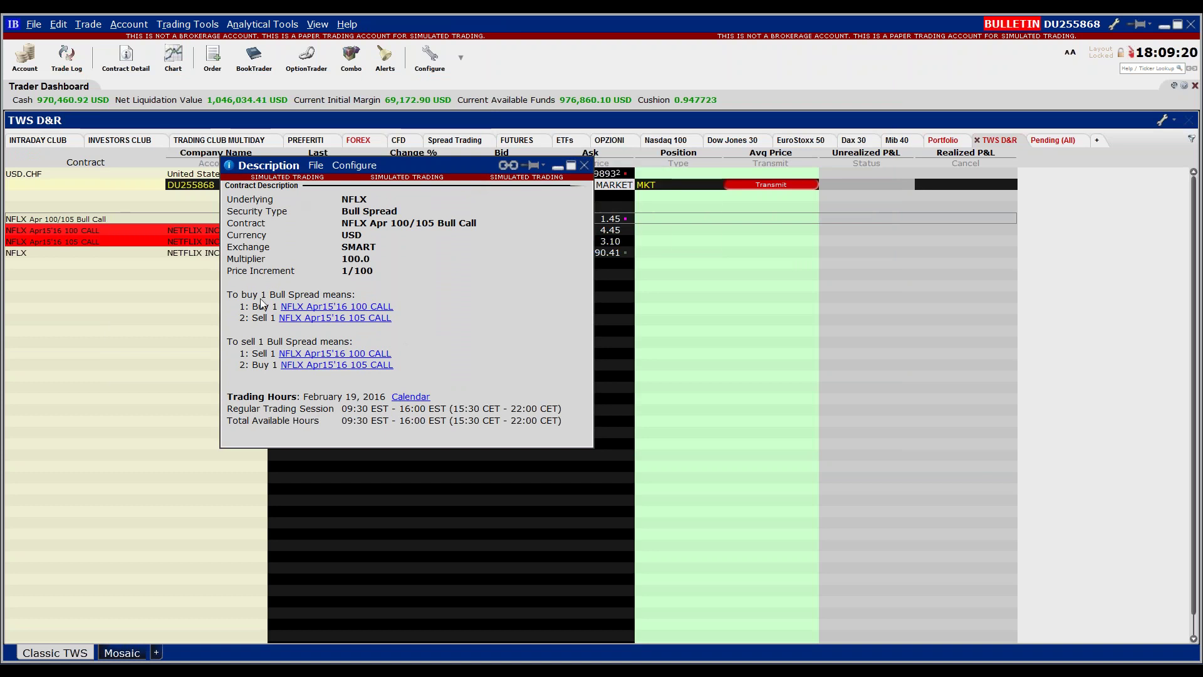
left_click(584, 165)
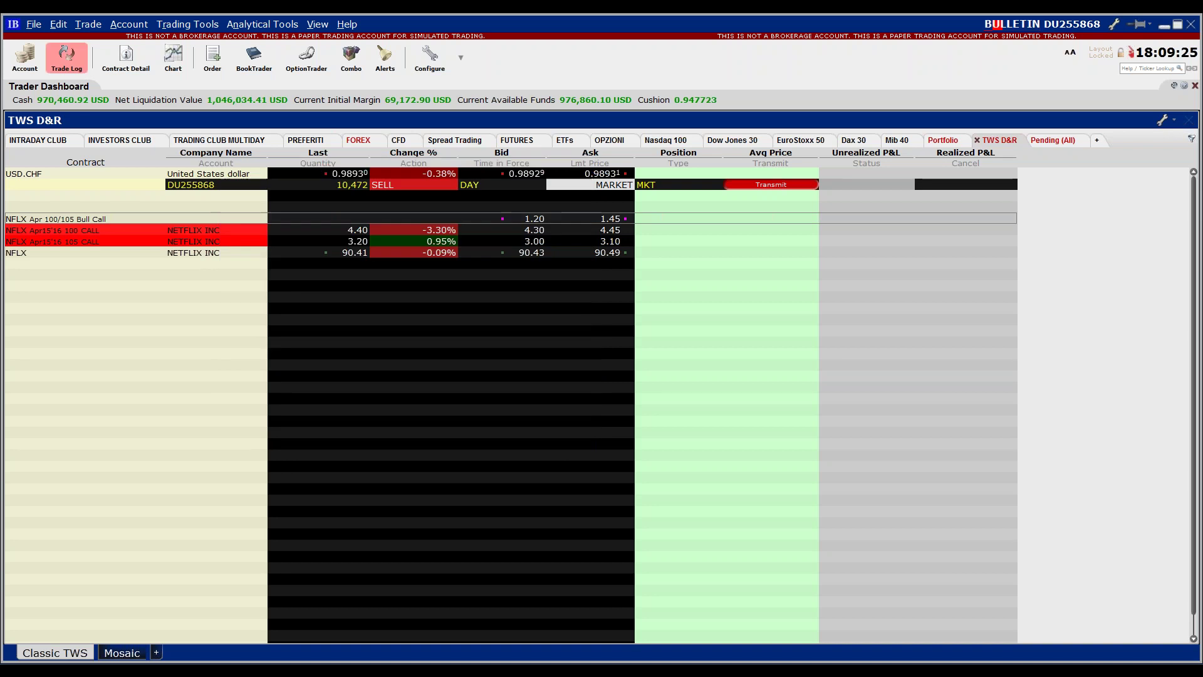
Create a buy order for one NFLX Apr 100/105 Bull Call spread, set its type to MKT and transmit it.
right_click(193, 217)
left_click(207, 228)
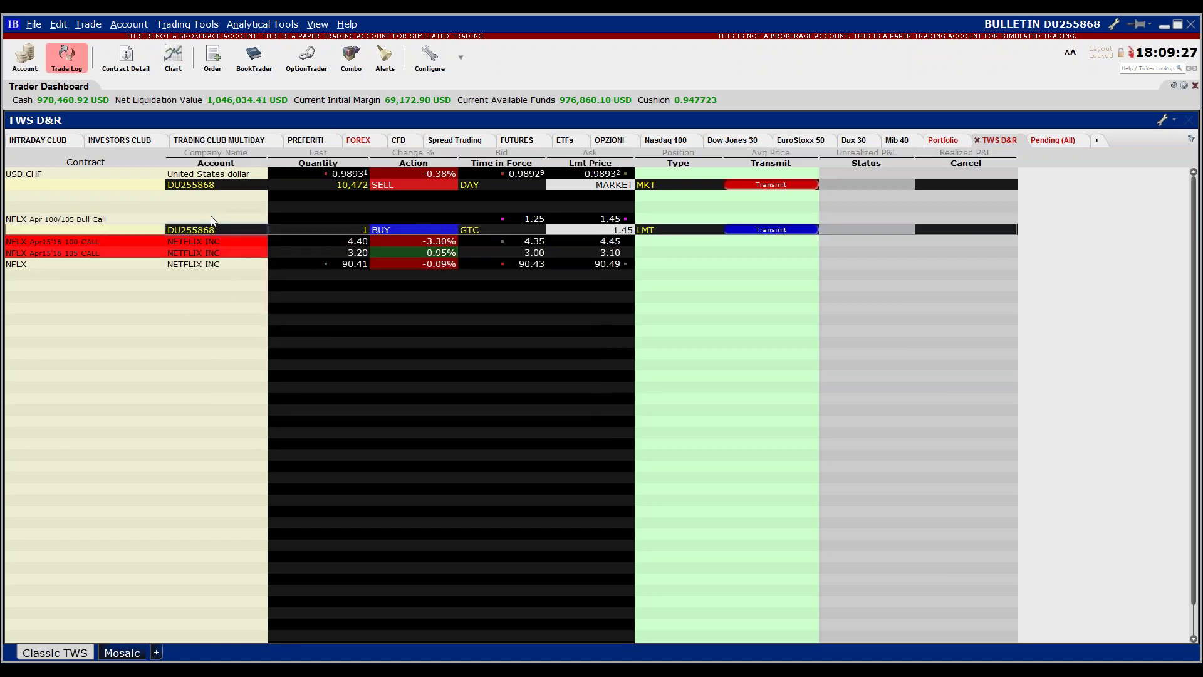
left_click(664, 230)
left_click(664, 257)
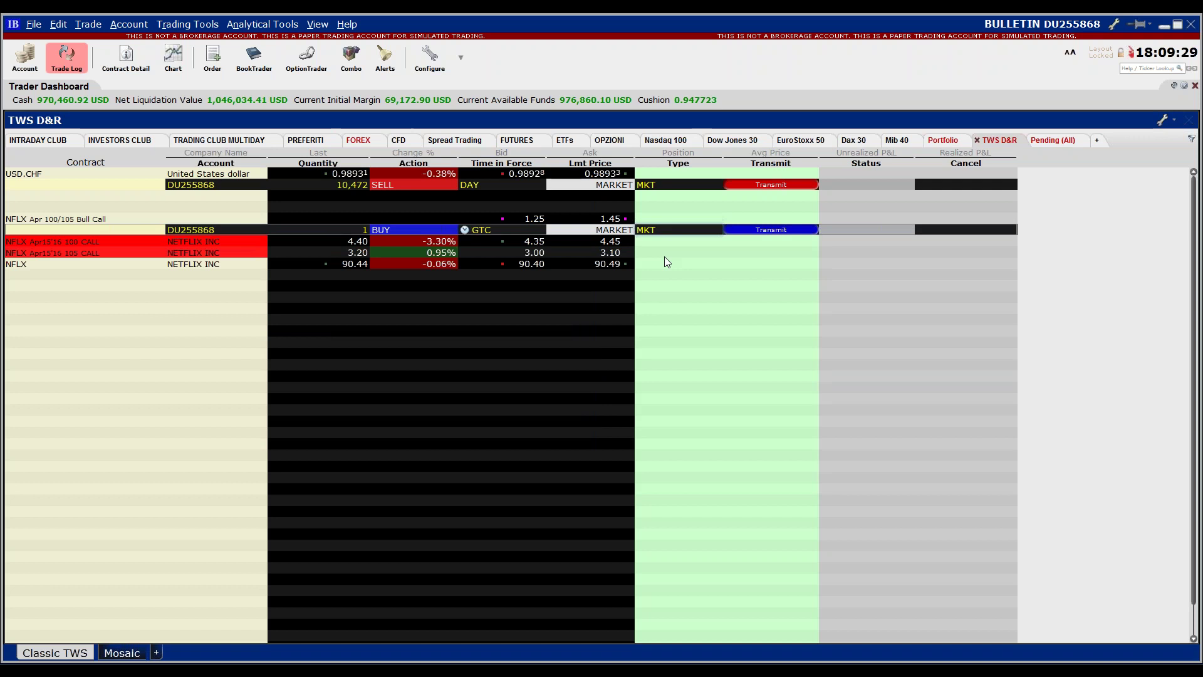
left_click(759, 233)
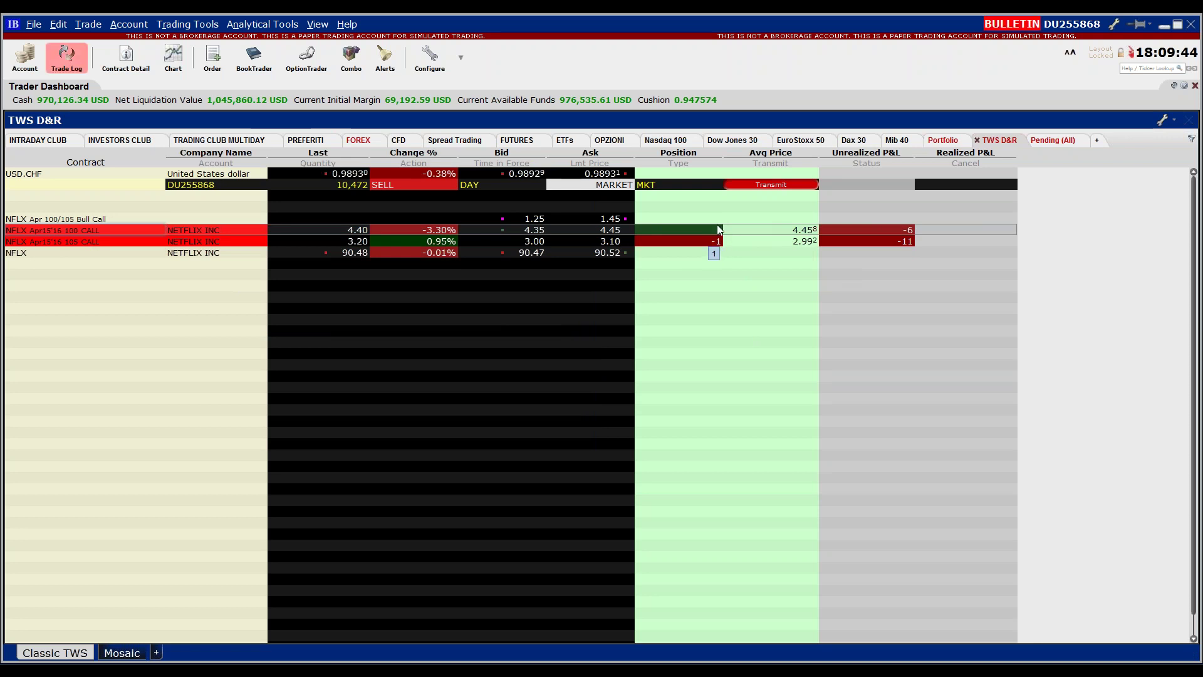
Close the short NFLX Apr15'16 105 CALL leg by transmitting a closing order with its type set to MKT.
left_click(107, 247)
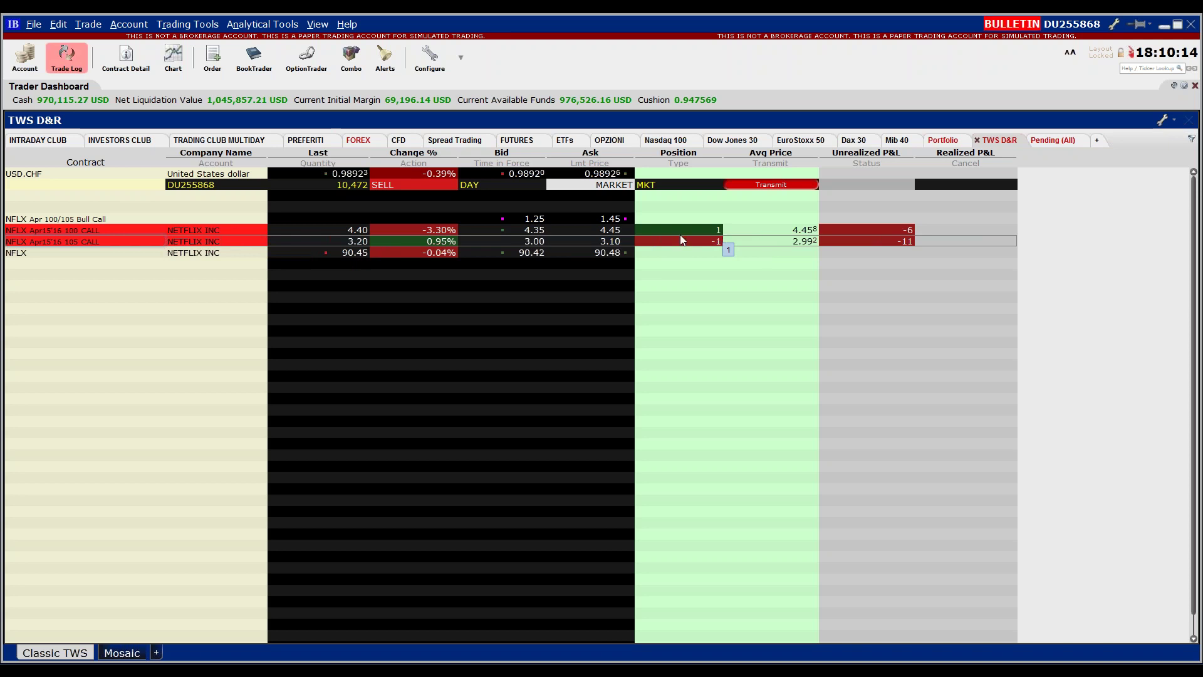
left_click(104, 222)
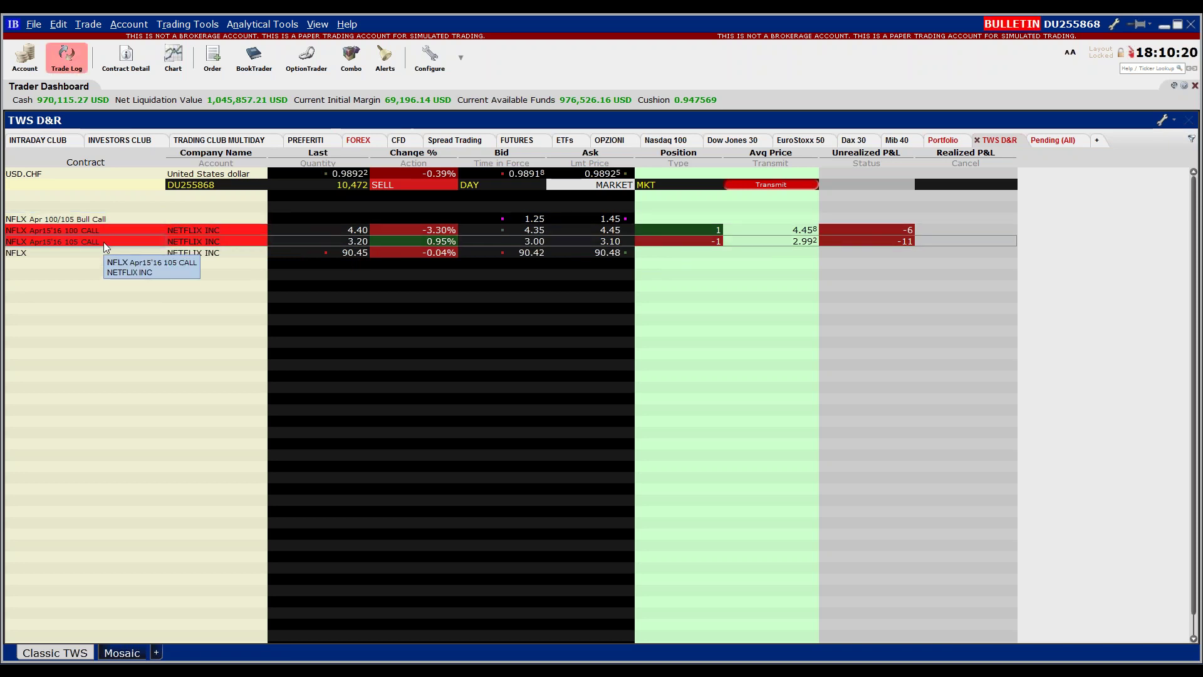
right_click(104, 242)
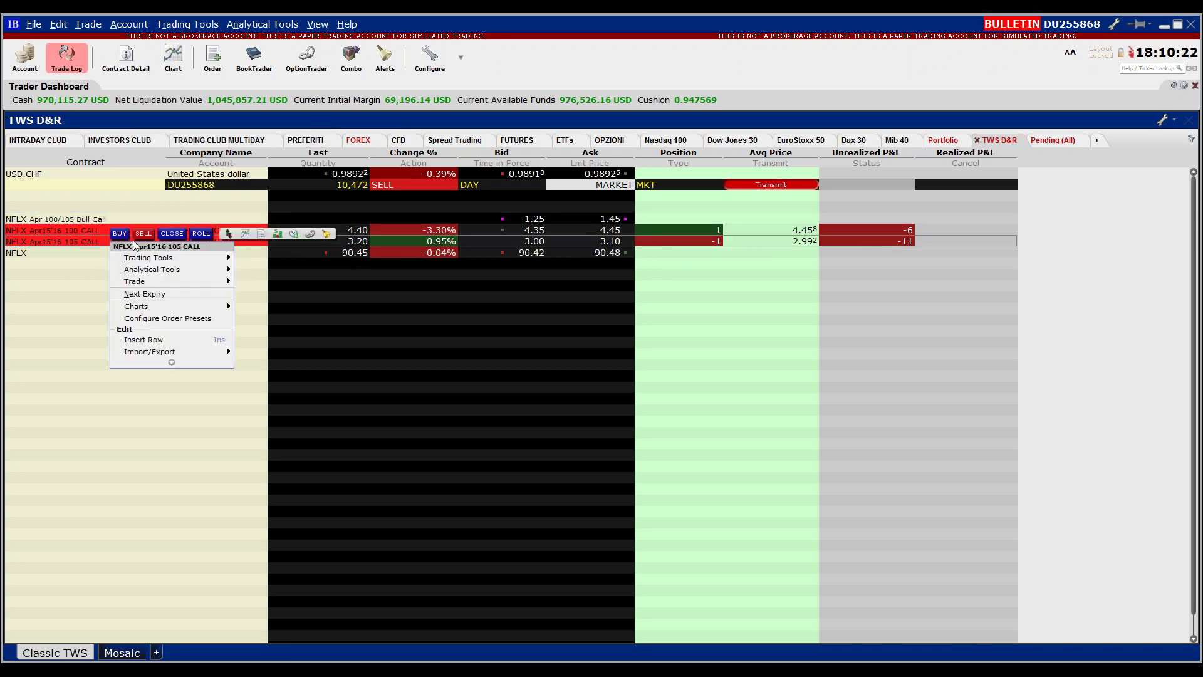
left_click(172, 233)
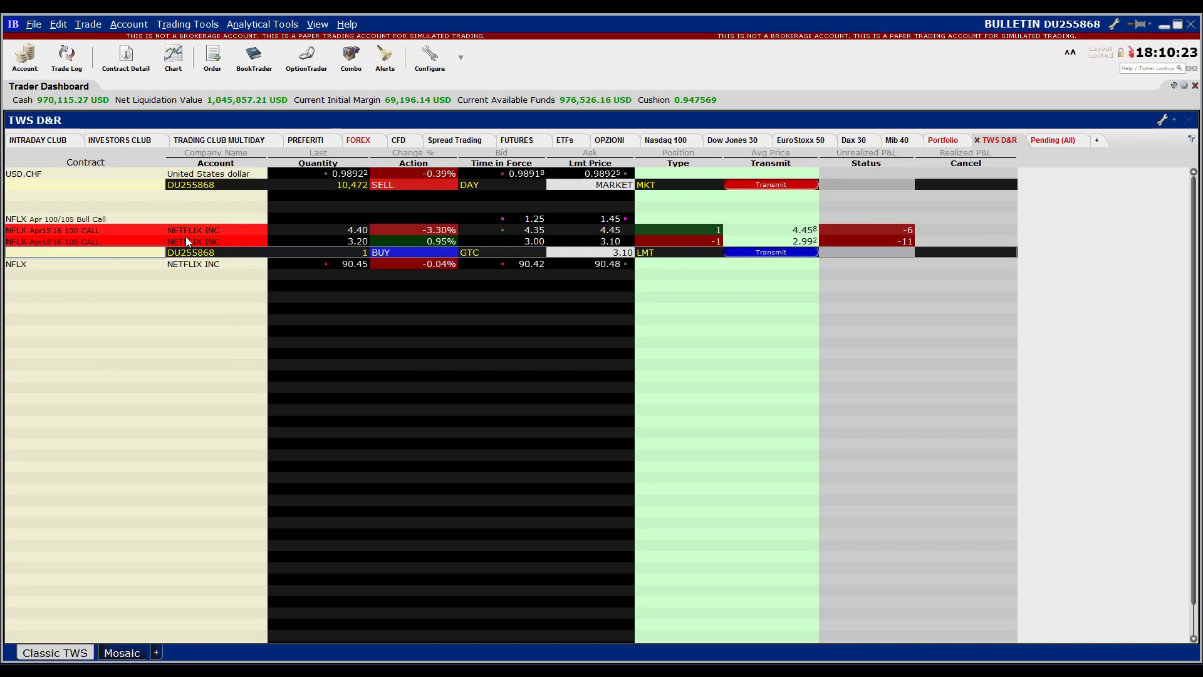
left_click(659, 253)
left_click(673, 259)
left_click(755, 254)
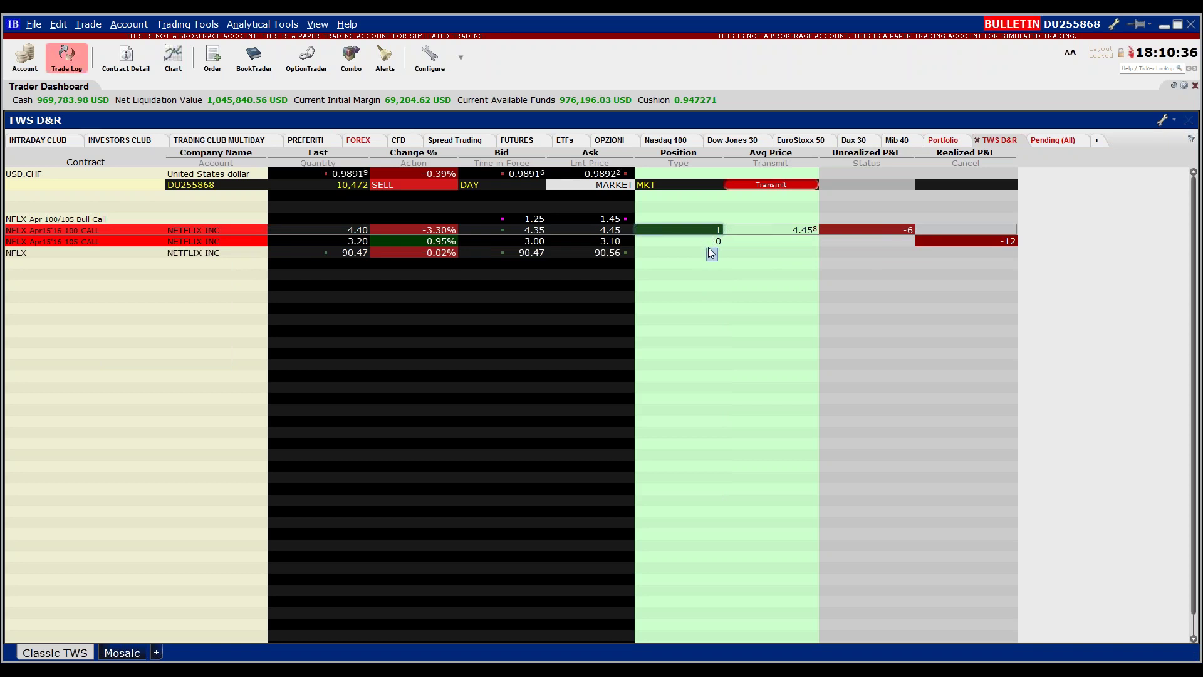
Create a sell order for one NFLX Apr 100/105 Bull Call spread, set its type to MKT and transmit it.
left_click(111, 221)
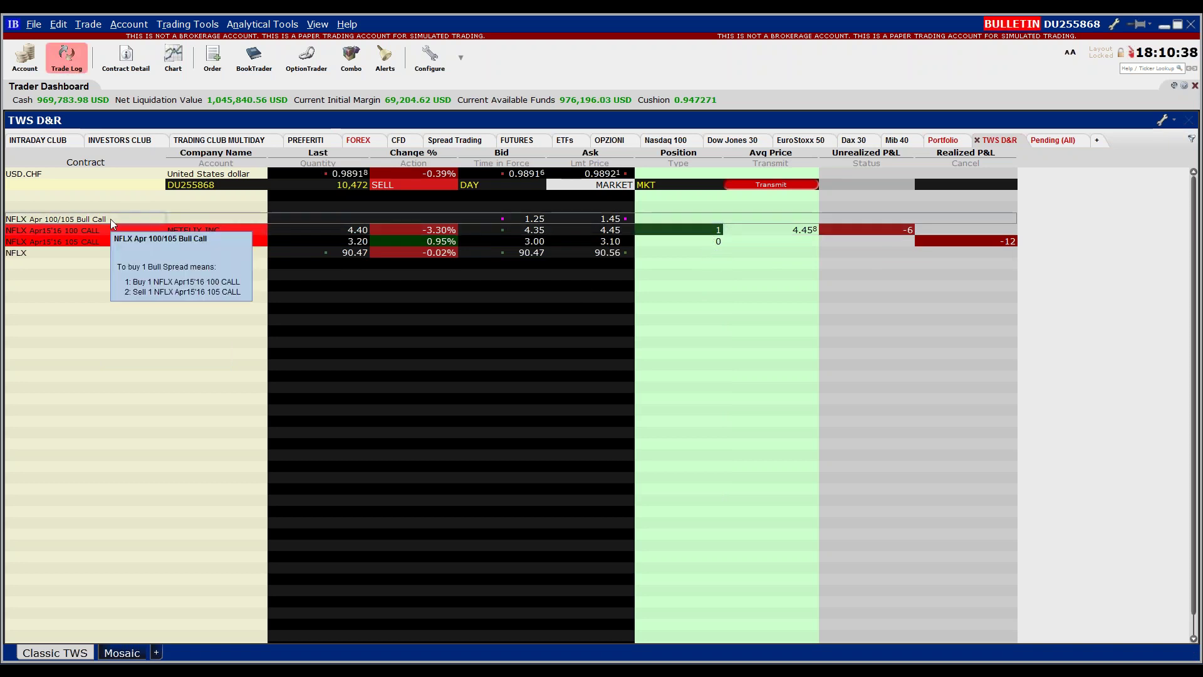
right_click(111, 220)
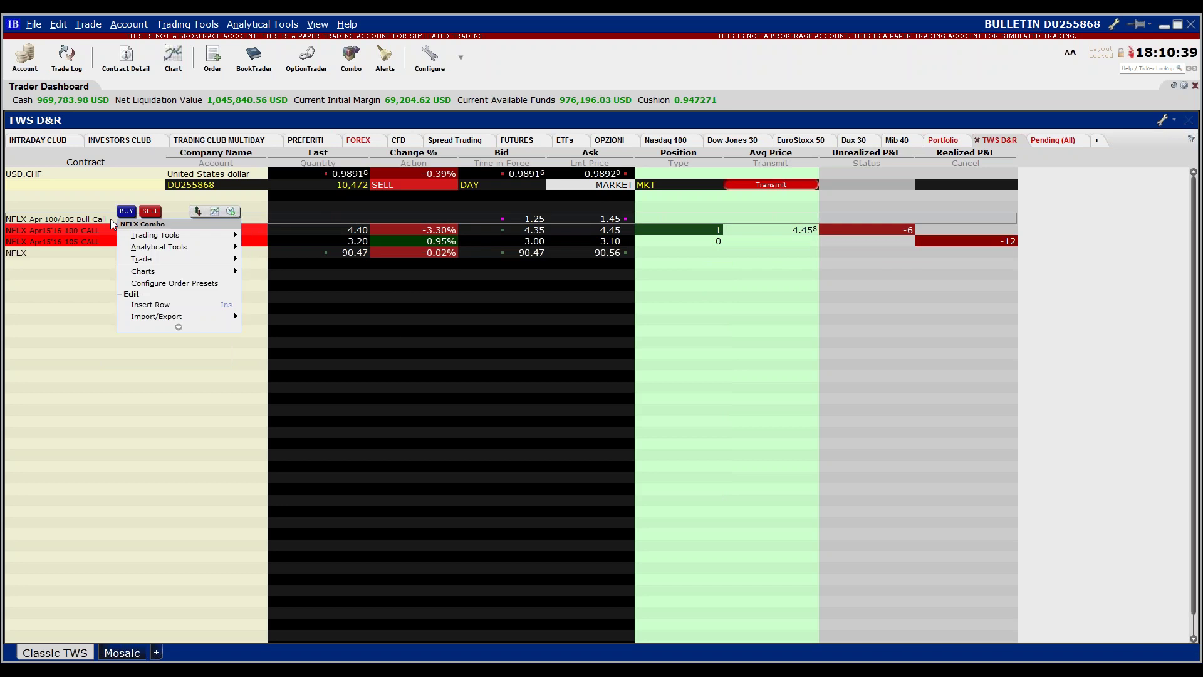
left_click(146, 213)
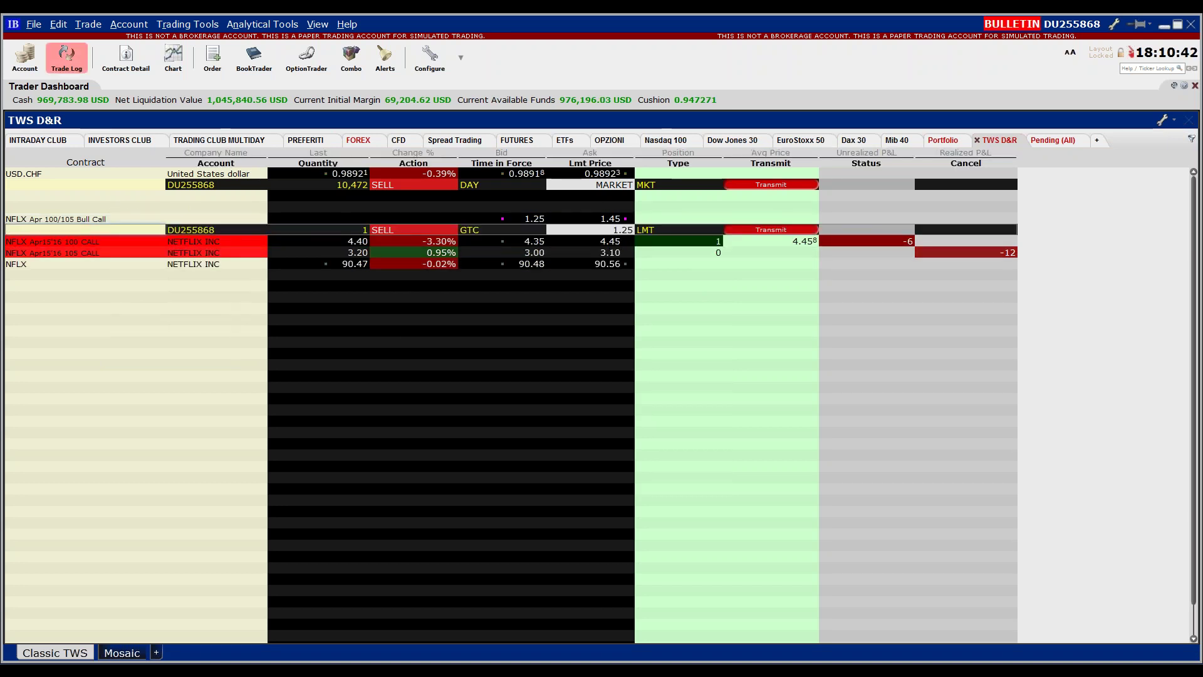
left_click(649, 230)
left_click(651, 240)
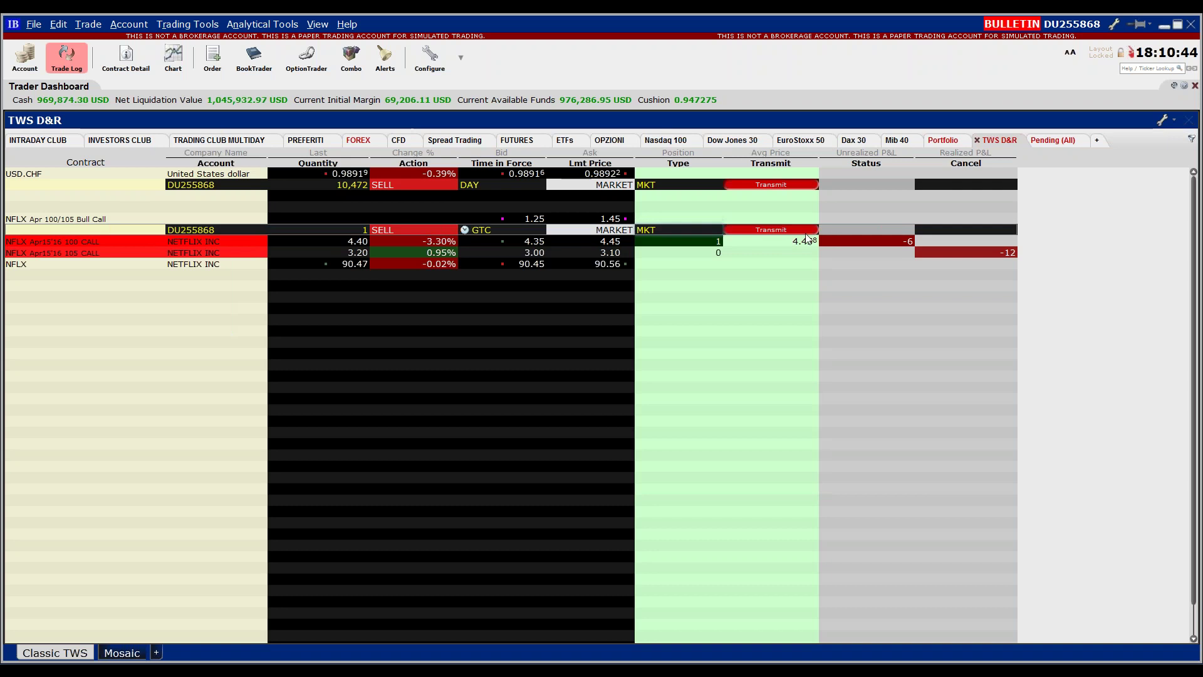
left_click(794, 231)
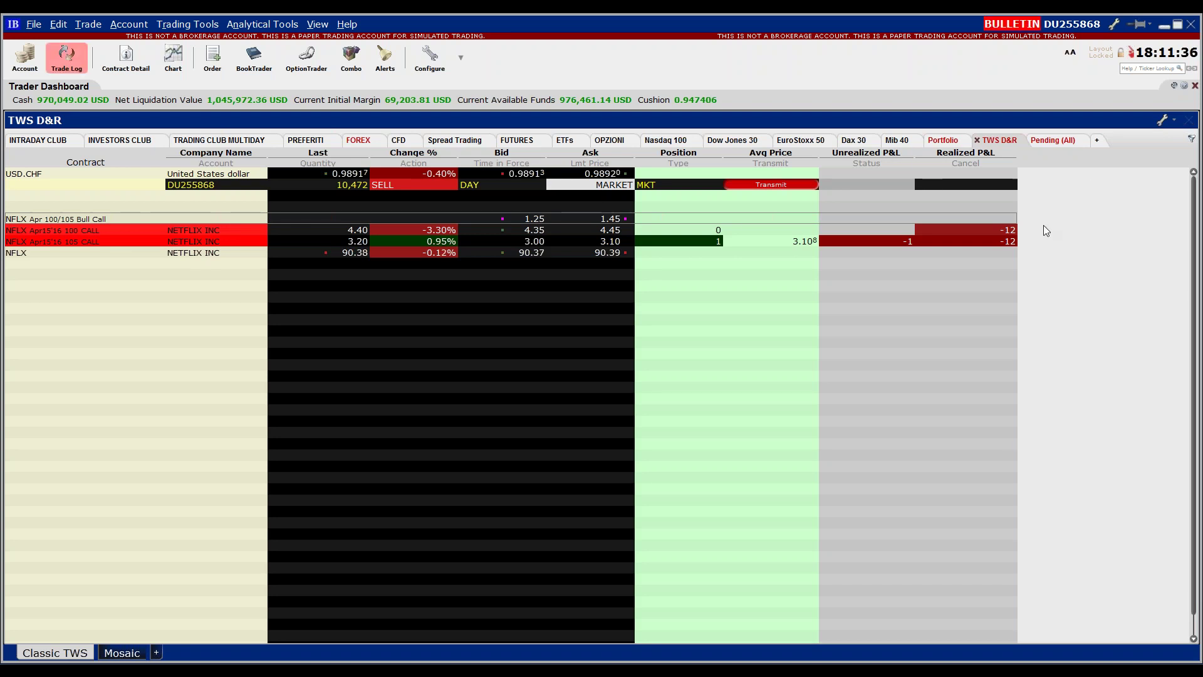
Examine the contracts on the FUTURES page down to the Coloniali e Tropicali group and select the SB Mar'16 Sugar No. 11 contract.
left_click(511, 141)
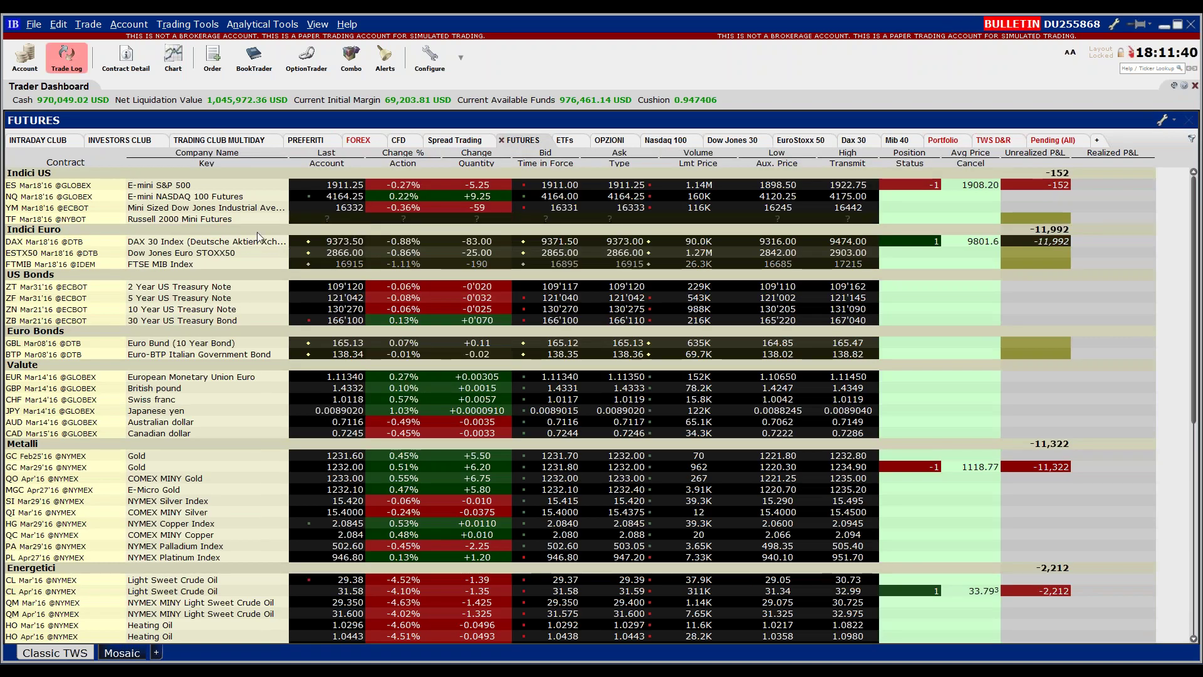
scroll(241, 245, "down", 12)
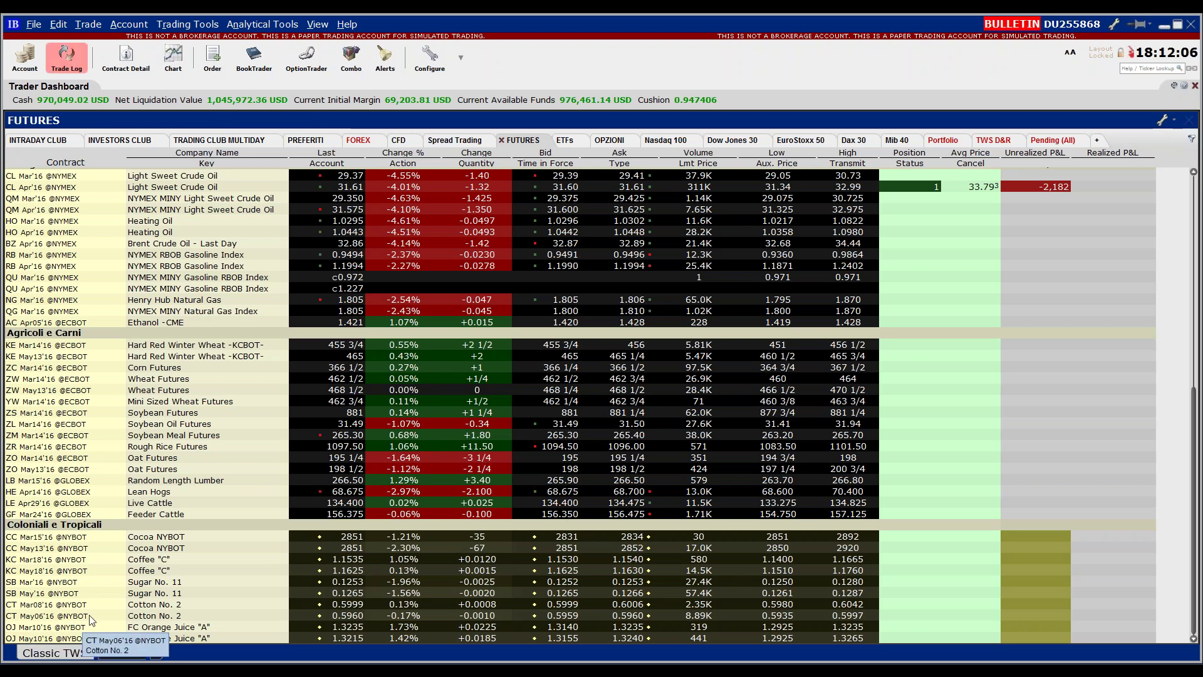
left_click(26, 585)
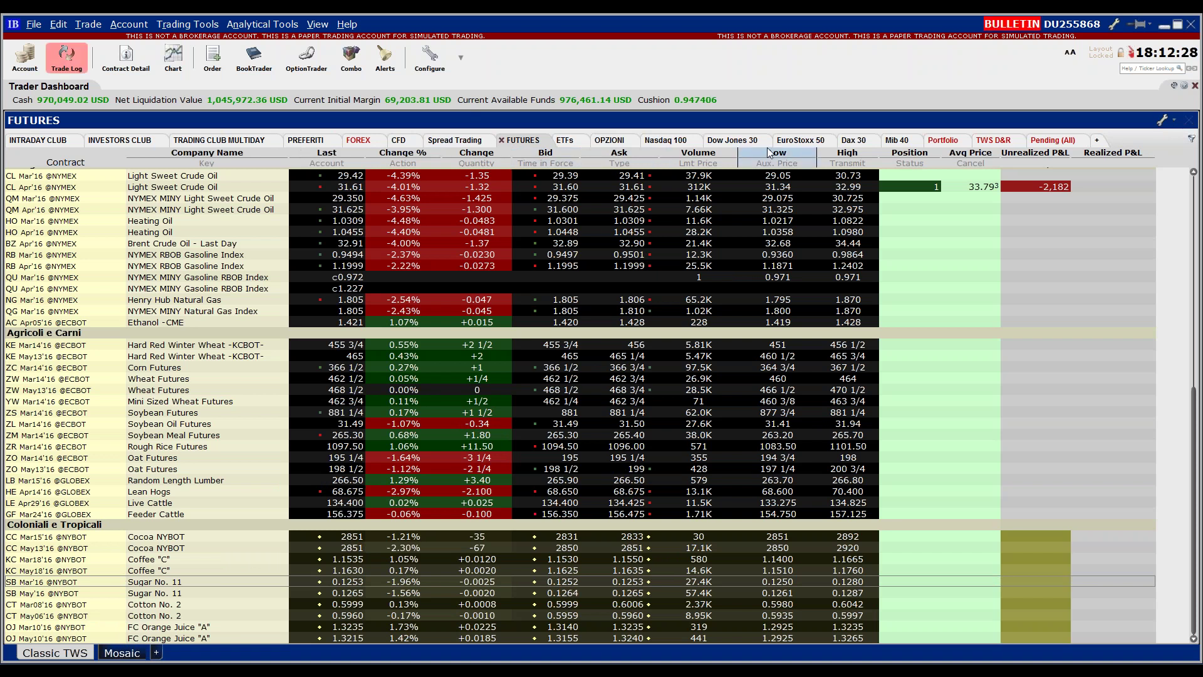
Return to the TWS D&R page, look up the symbol sb on an empty row and choose Sugar No. 11 - NYBOT Futures.
left_click(999, 146)
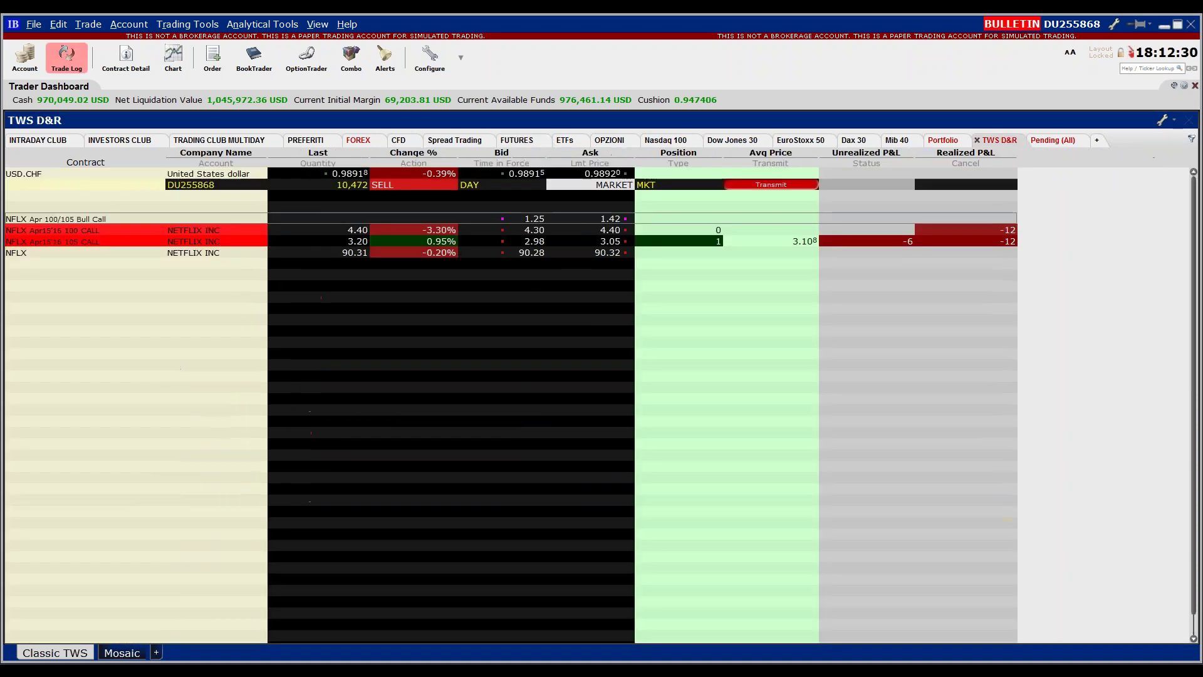
left_click(129, 315)
type("sb")
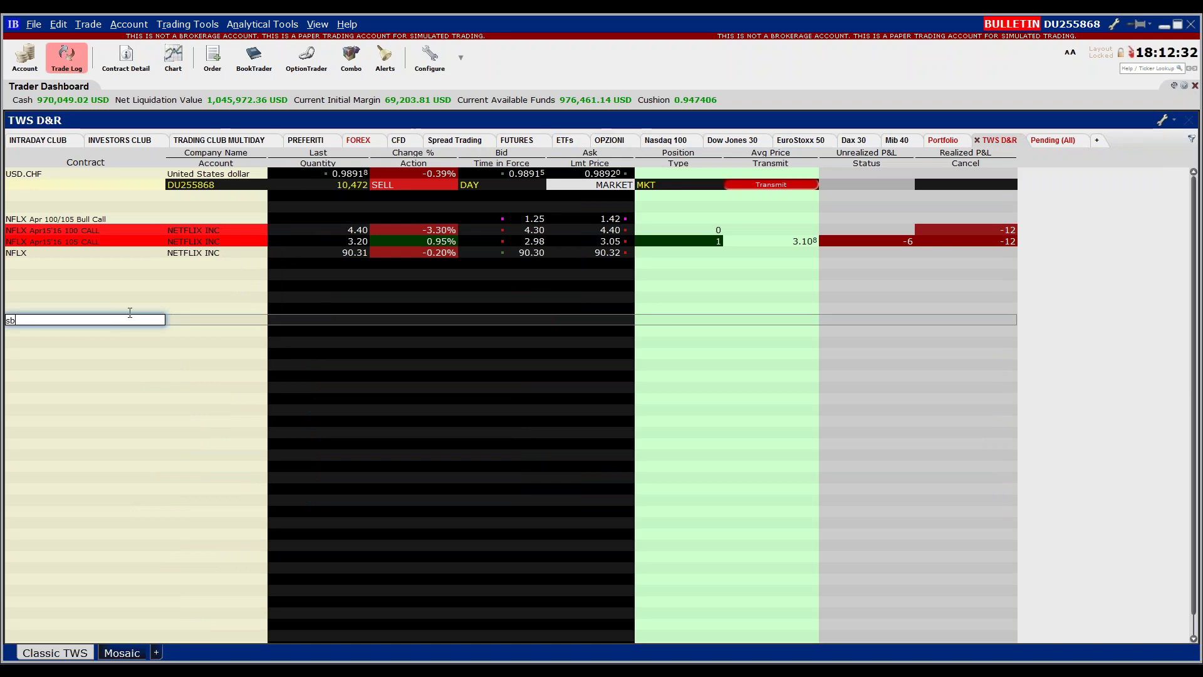
key("Return")
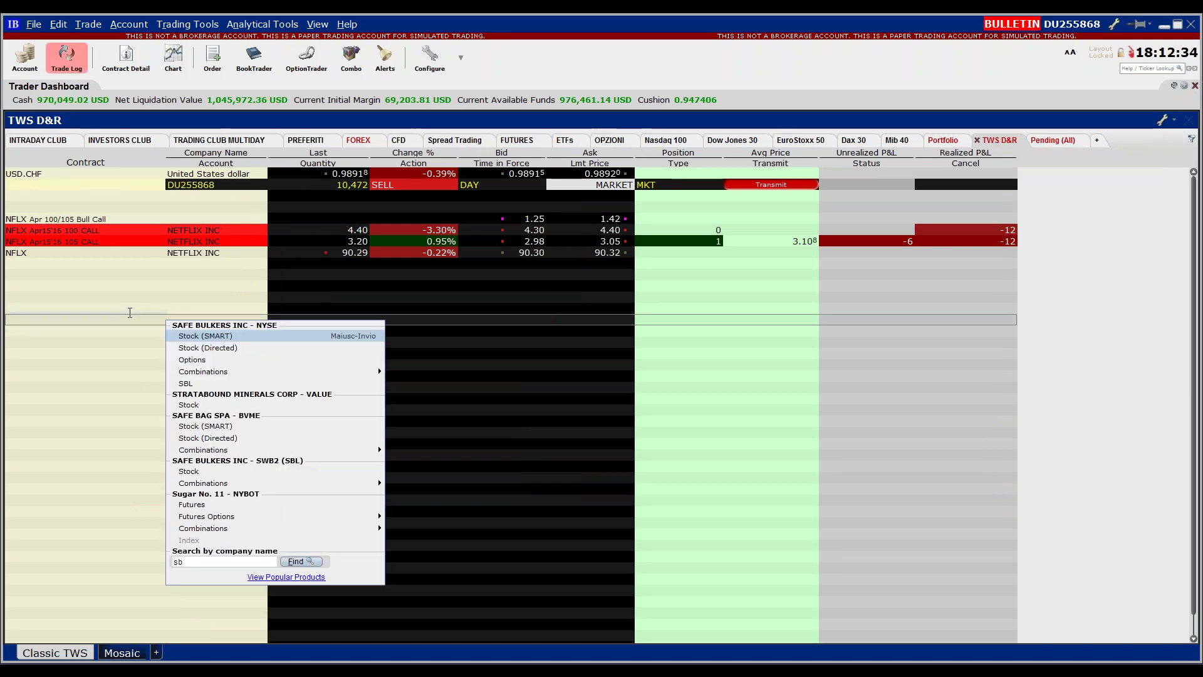
left_click(212, 504)
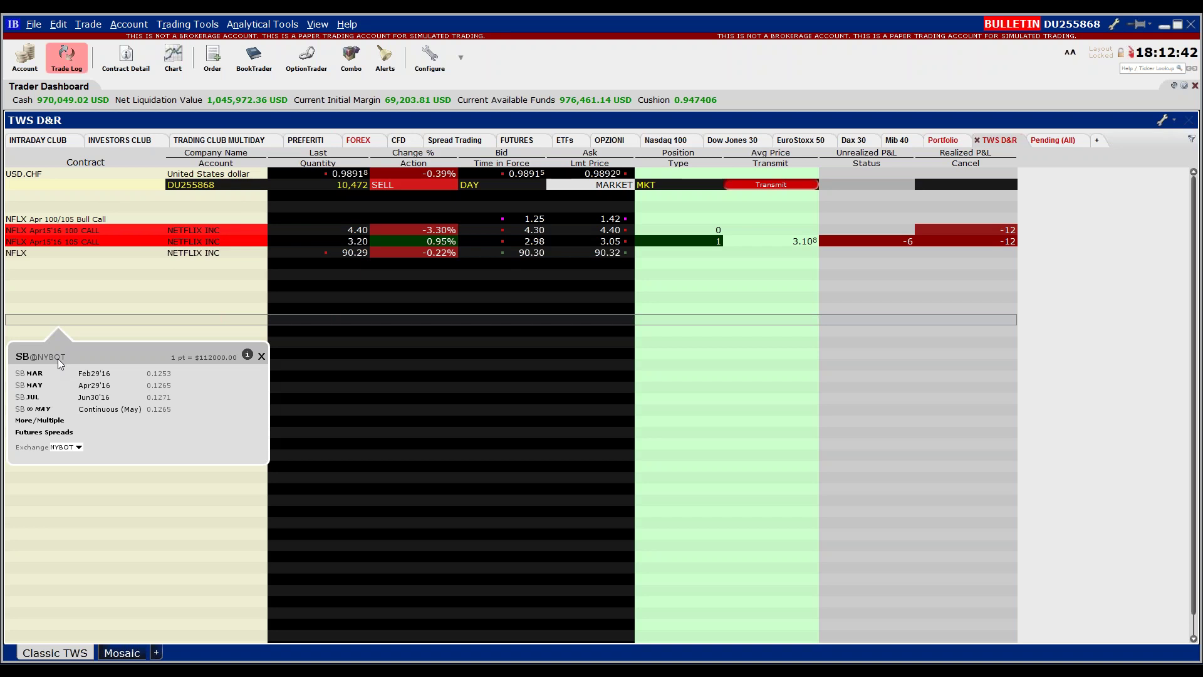
From the full contract list, filter to NYBOT and add the 201610 Sugar No. 11 future without its underlying.
left_click(60, 421)
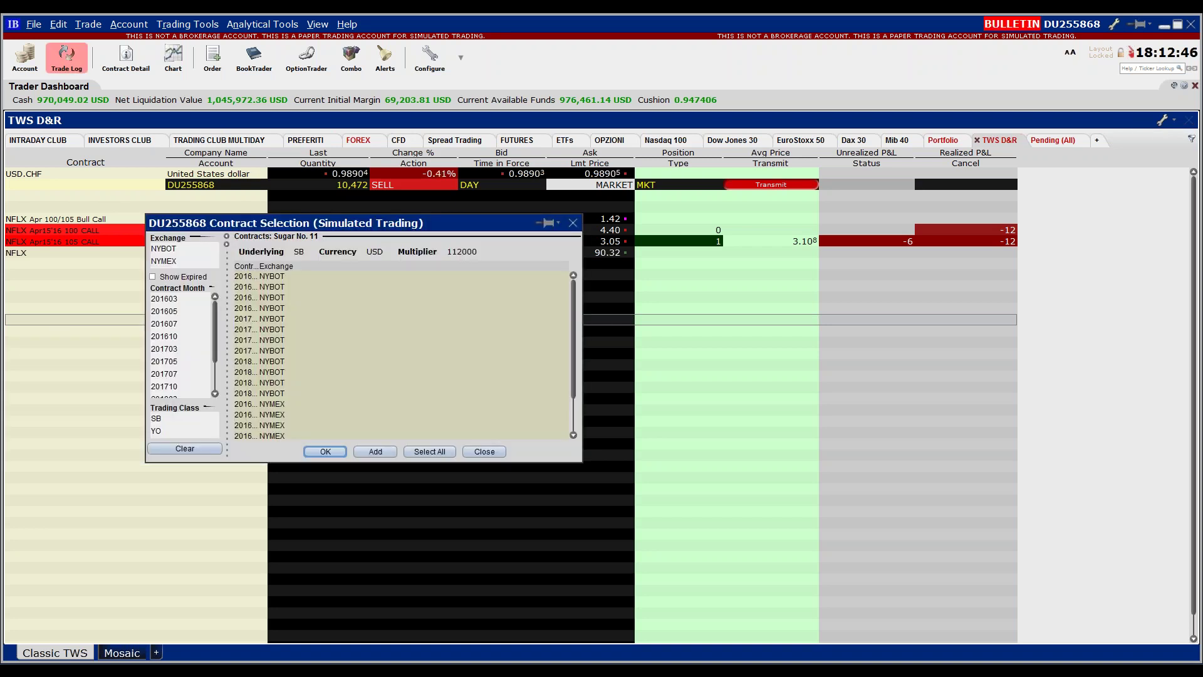
left_click(164, 249)
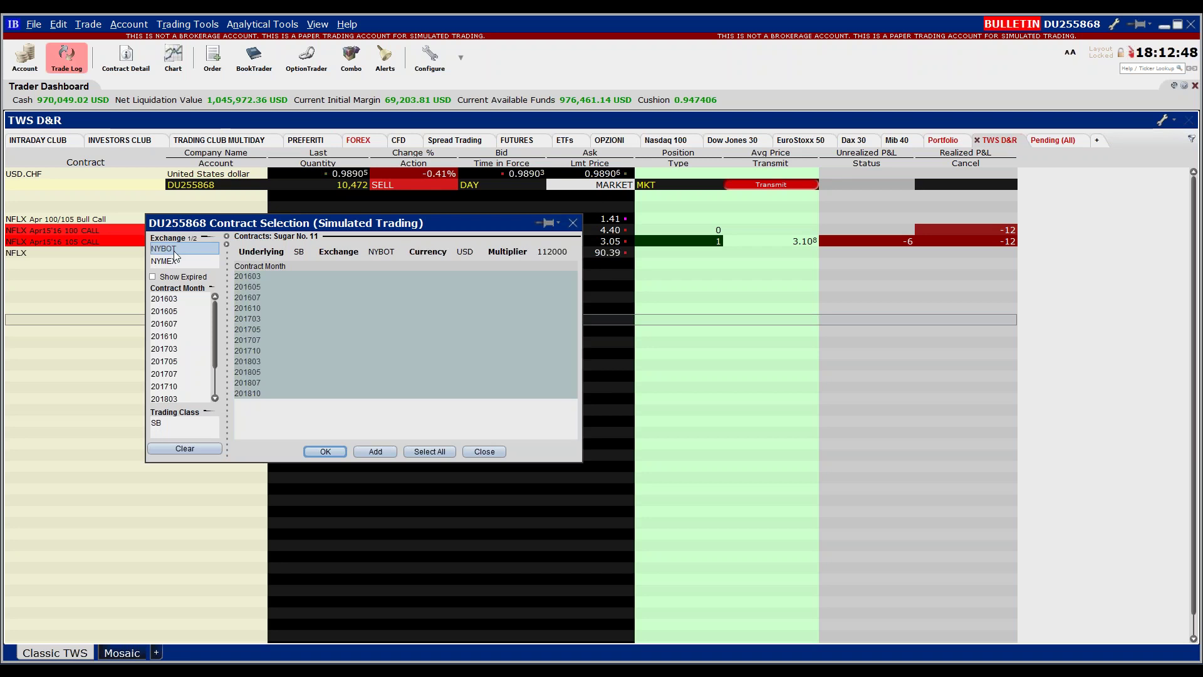
left_click(250, 306)
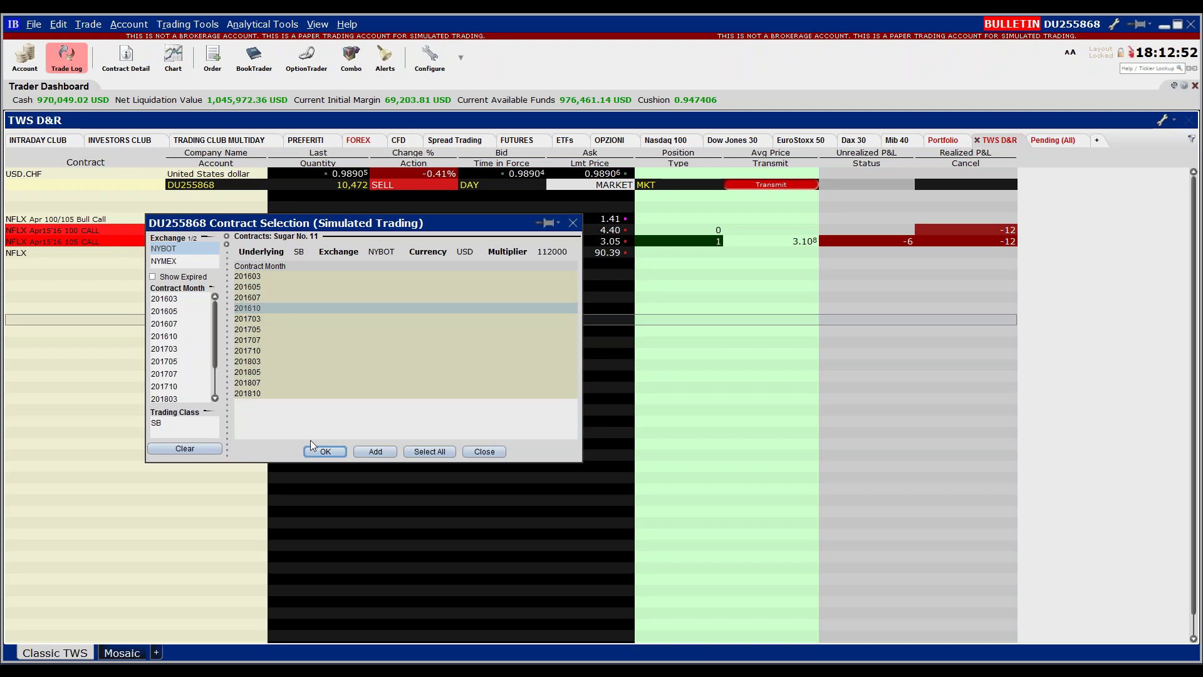
left_click(324, 452)
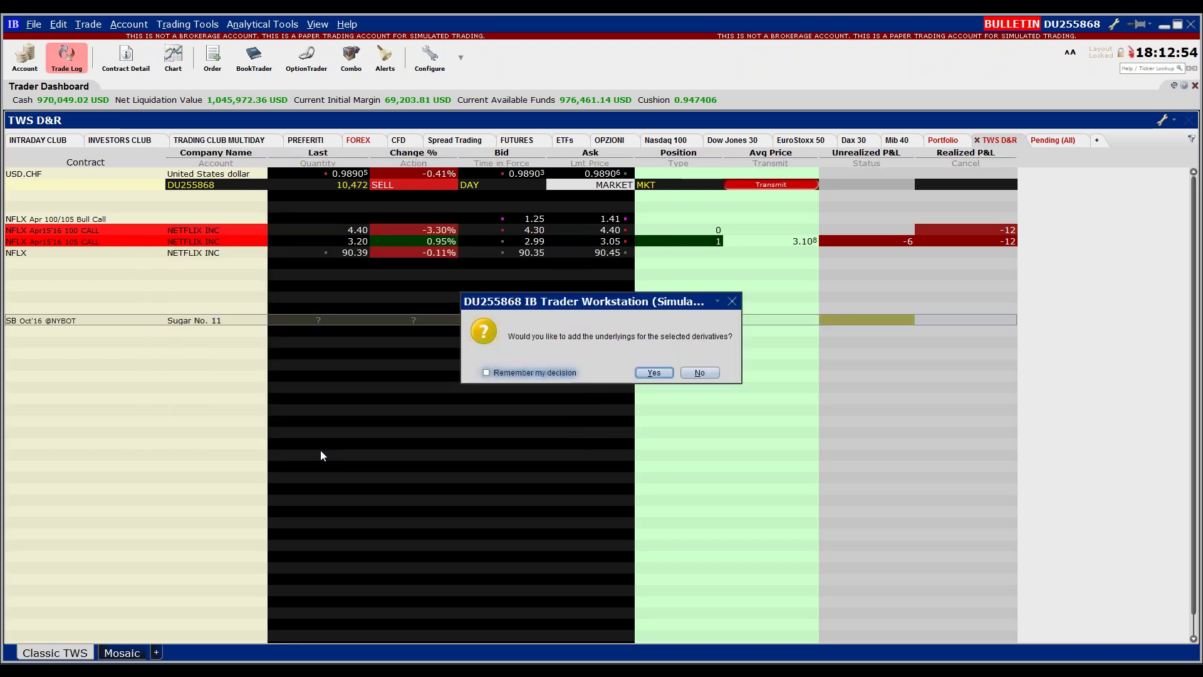
left_click(700, 372)
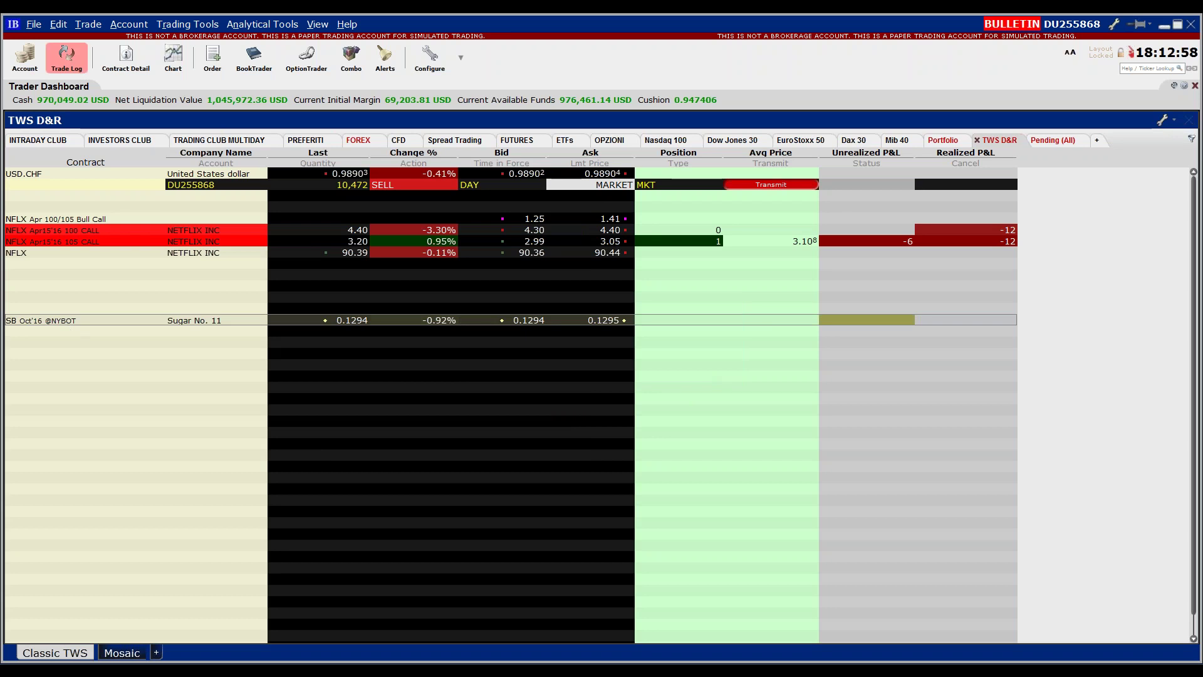
Look up the symbol sb on the empty row below SB Oct'16 and choose Sugar No. 11 - NYBOT Futures.
left_click(69, 327)
type("sb")
key("Return")
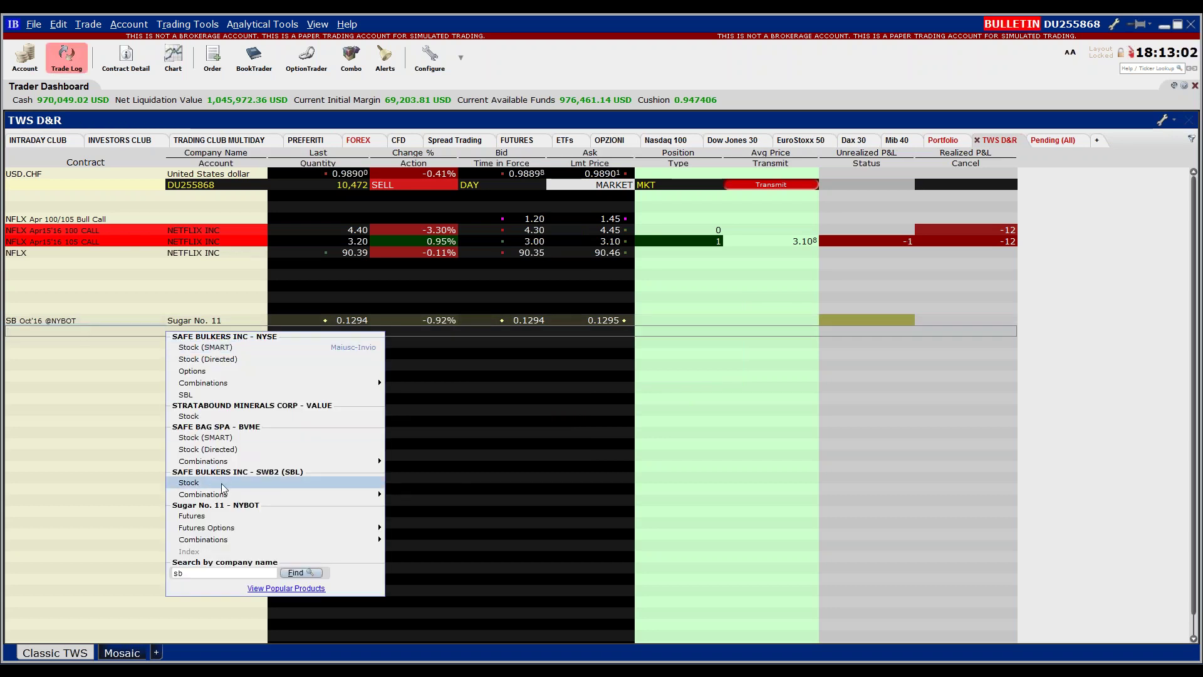
left_click(194, 515)
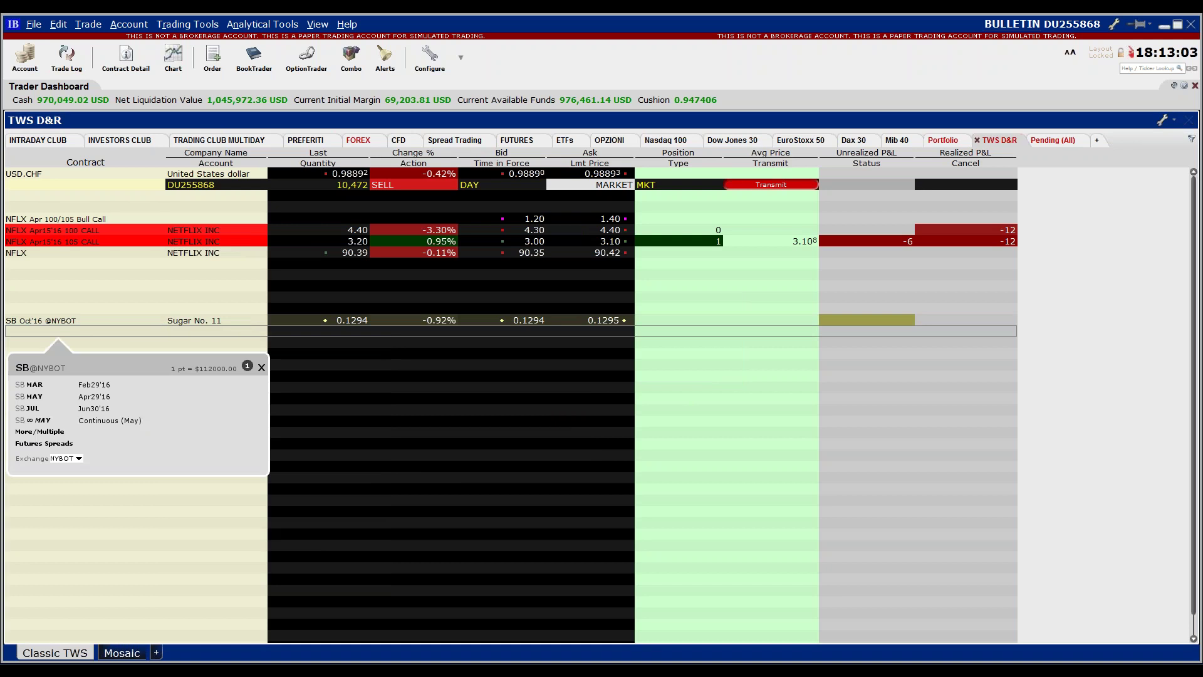
From the full NYBOT contract list, add the 201605 future, permanently declining underlyings, and select the empty row above SB Oct'16.
left_click(72, 429)
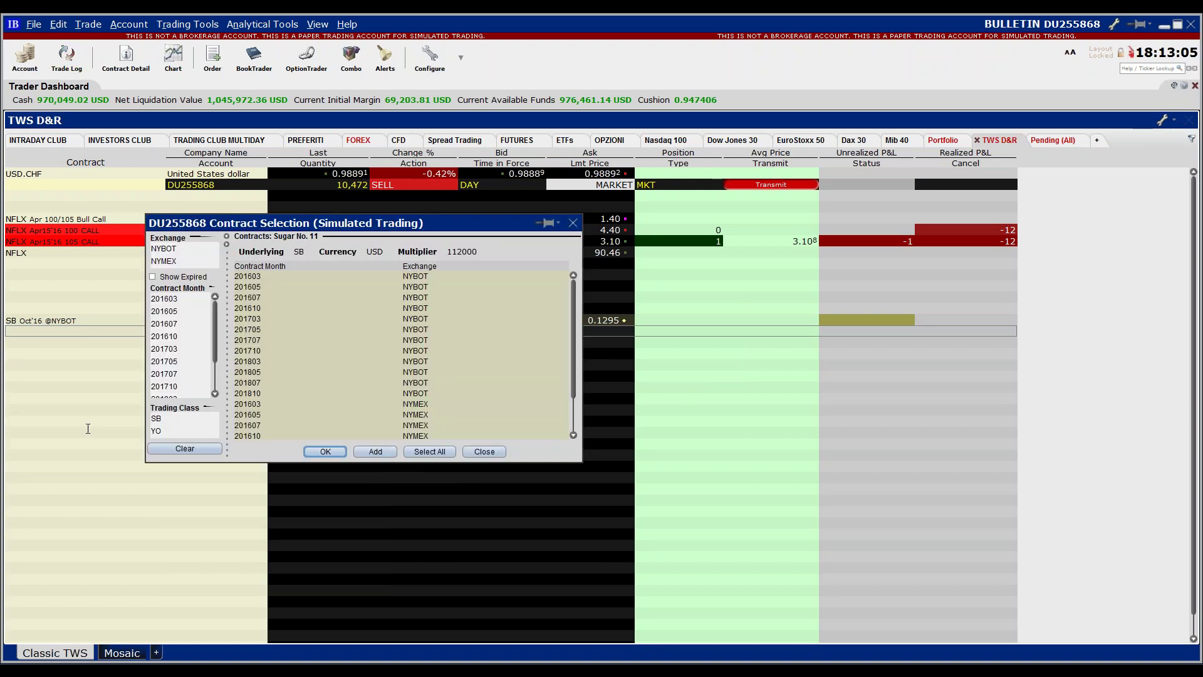
left_click(174, 248)
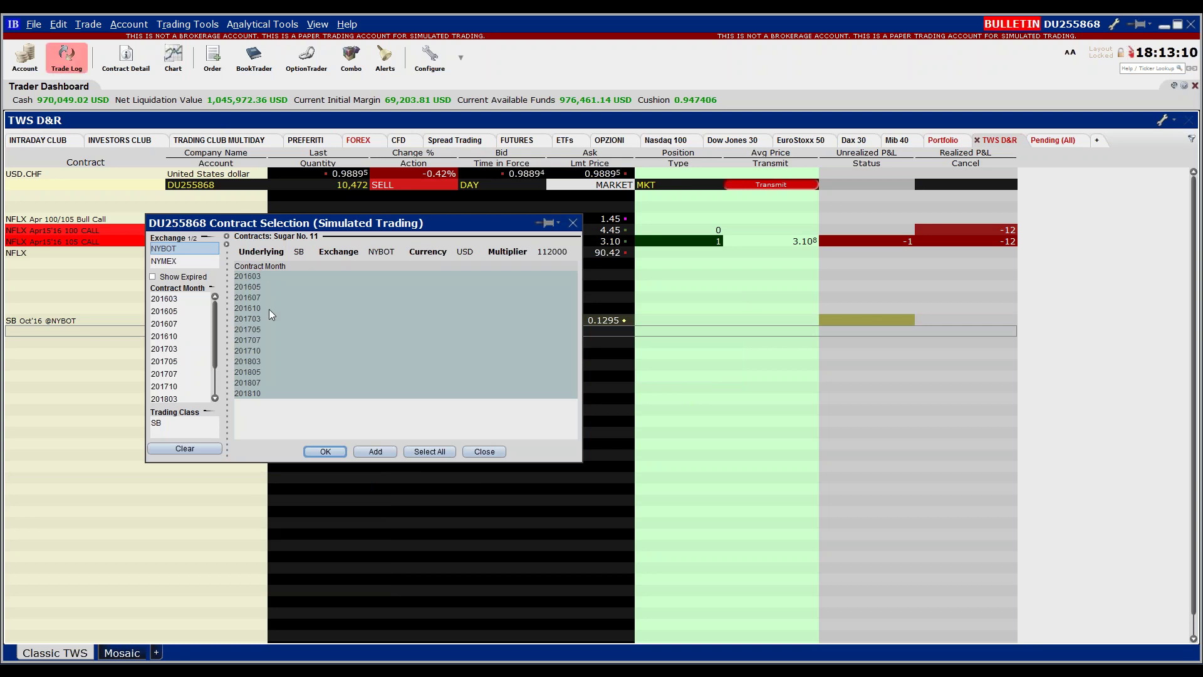
left_click(243, 287)
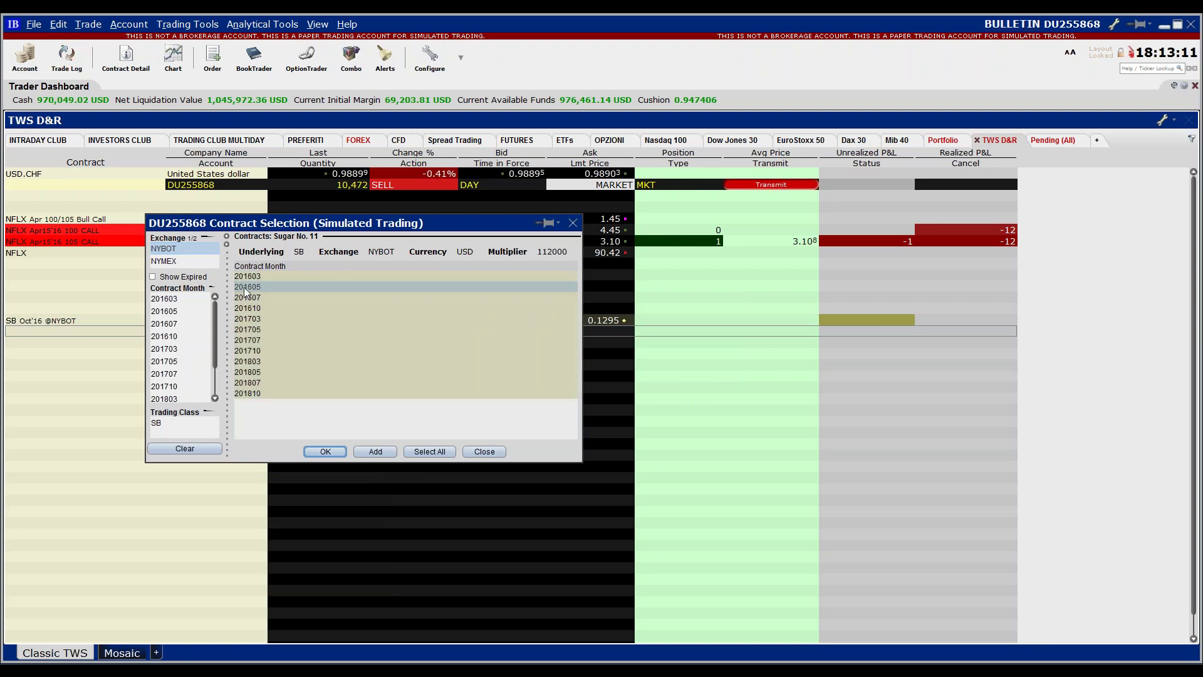
left_click(325, 451)
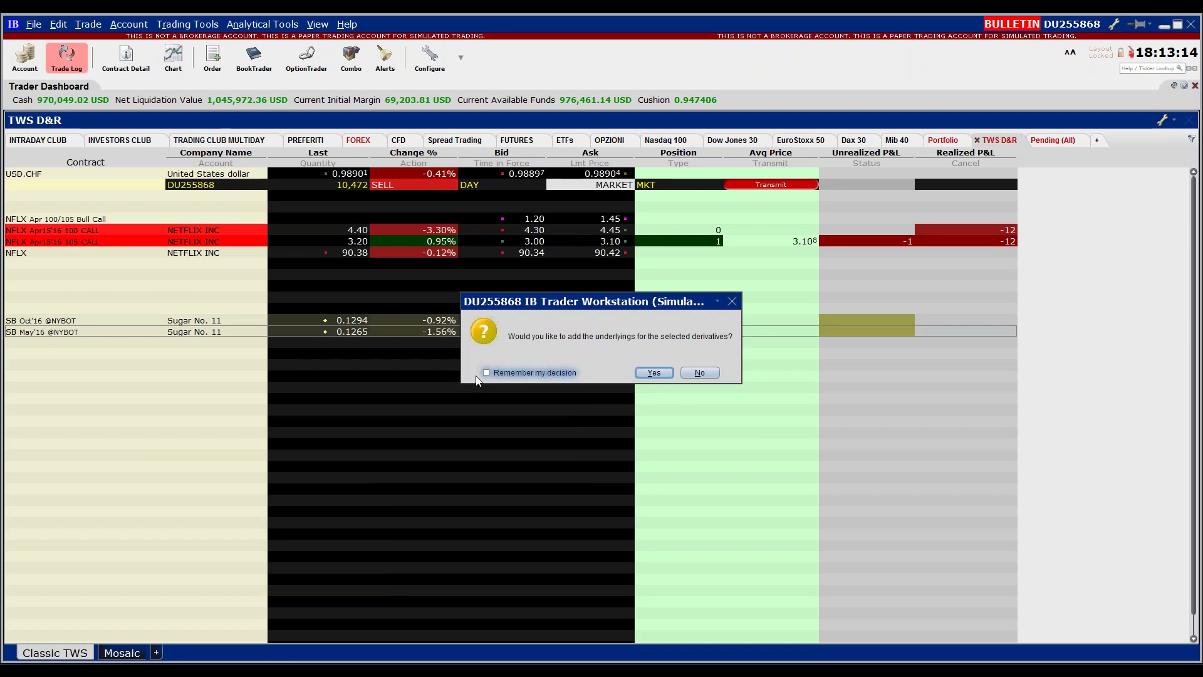
left_click(693, 371)
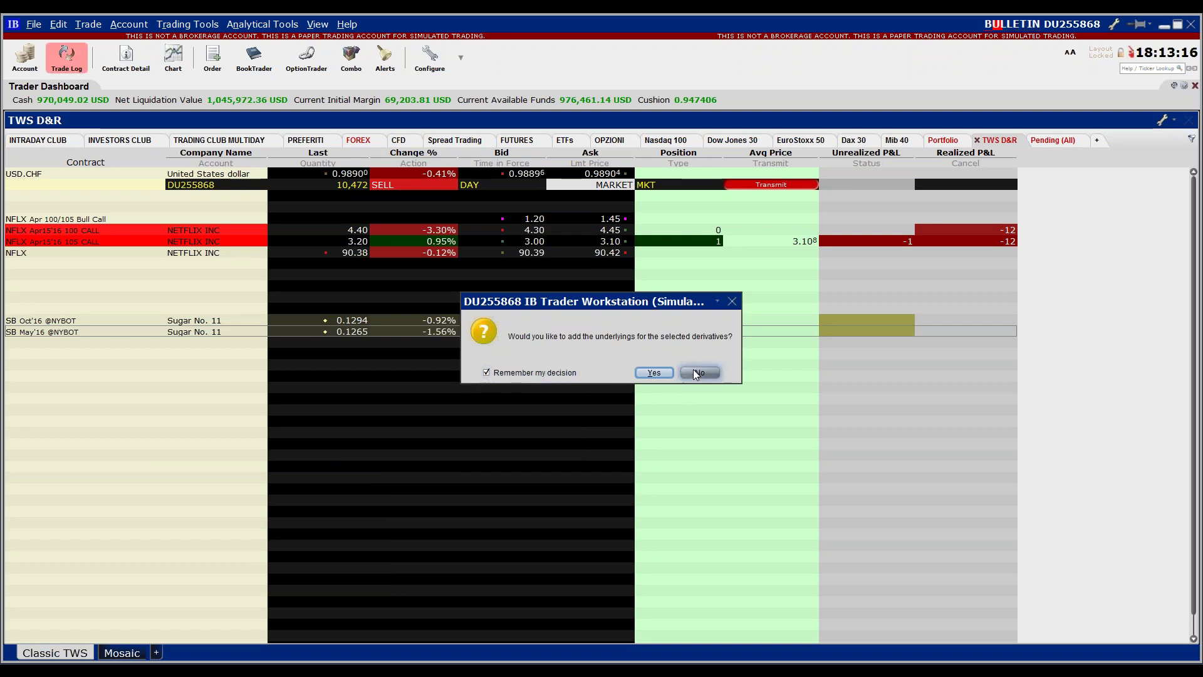
left_click(88, 309)
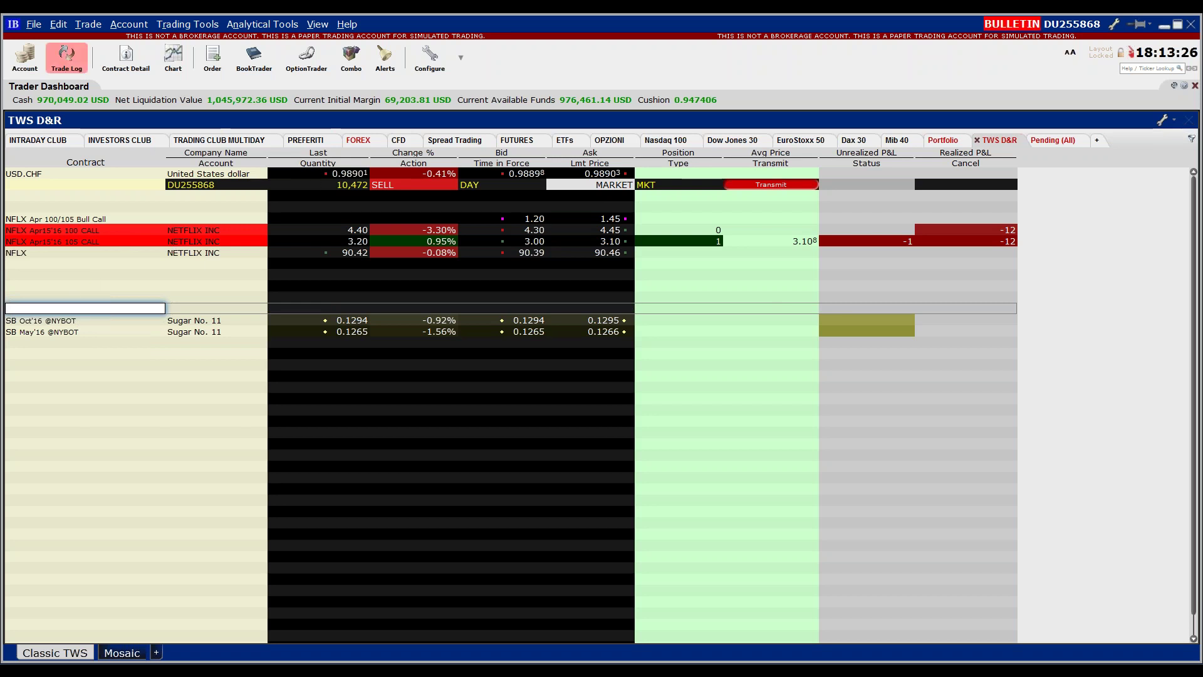
Remove the Combo shortcut from the toolbar and add it back from the additional available shortcuts.
right_click(344, 73)
left_click(360, 81)
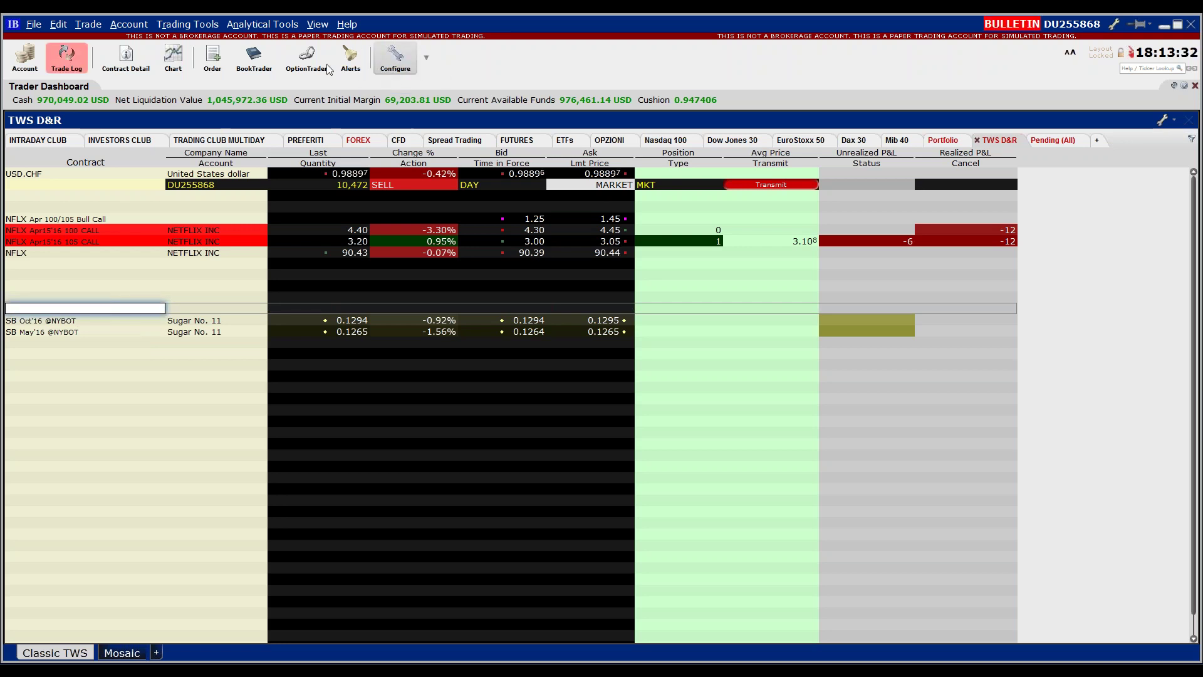
left_click(429, 56)
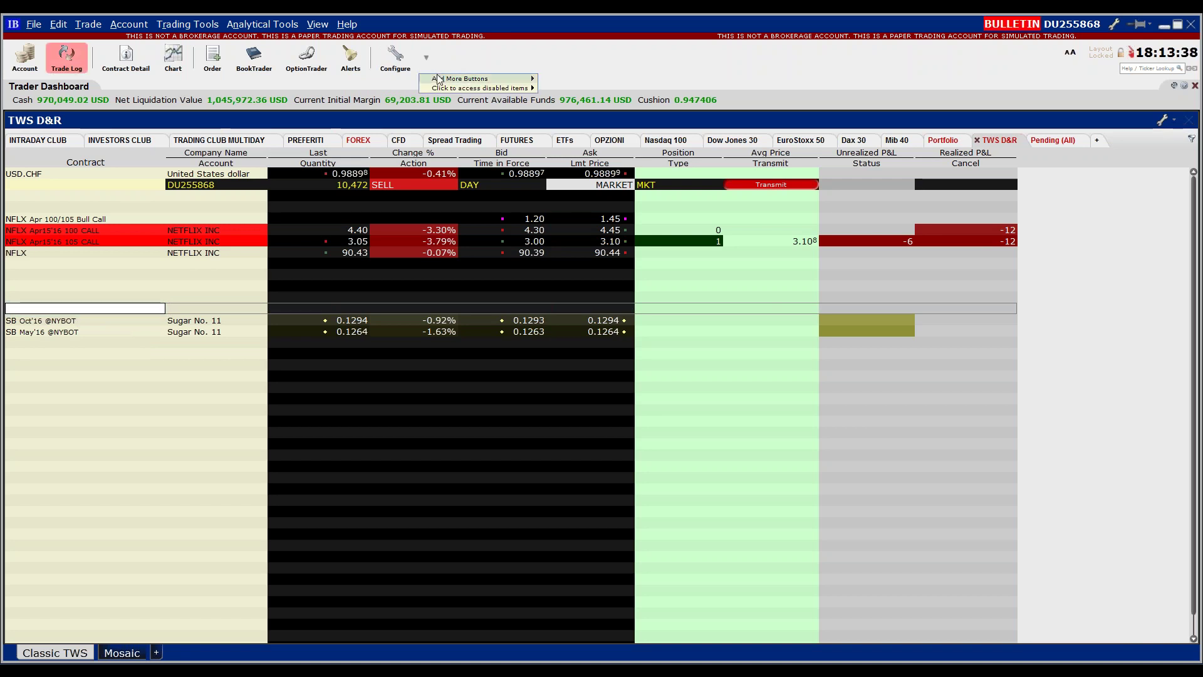
mouse_move(438, 79)
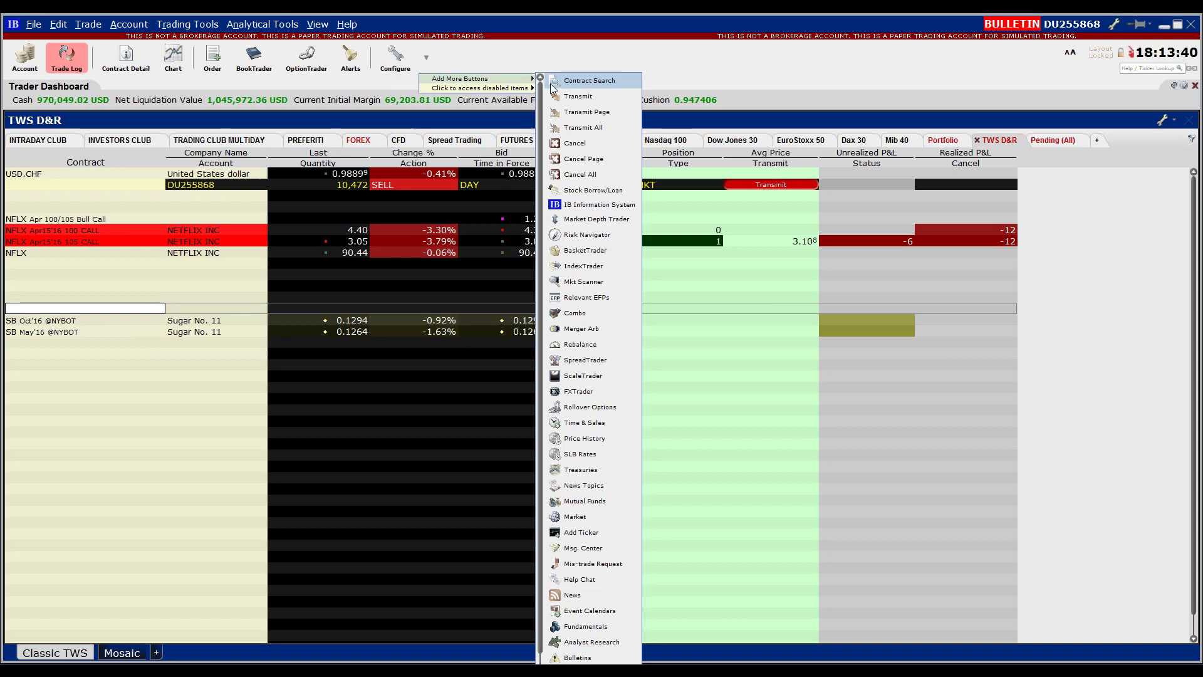
left_click(581, 314)
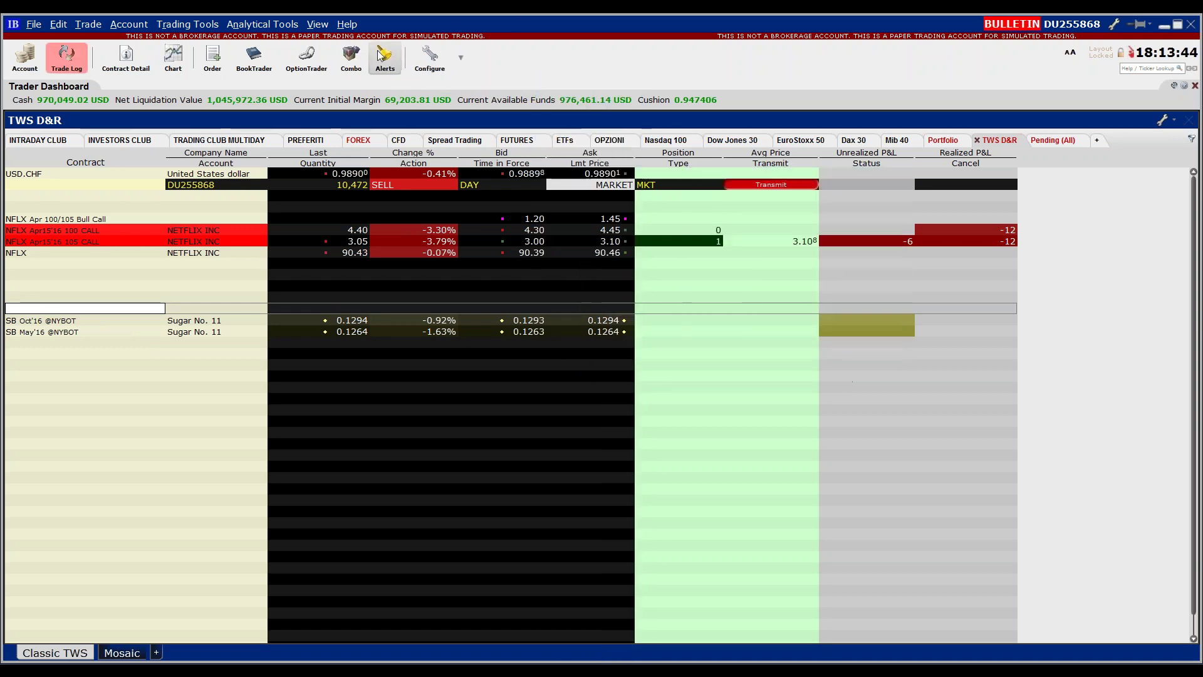
Start a leg-by-leg combo, widen the leg list's narrow columns and add SB Oct'16 as the Buy leg.
left_click(355, 60)
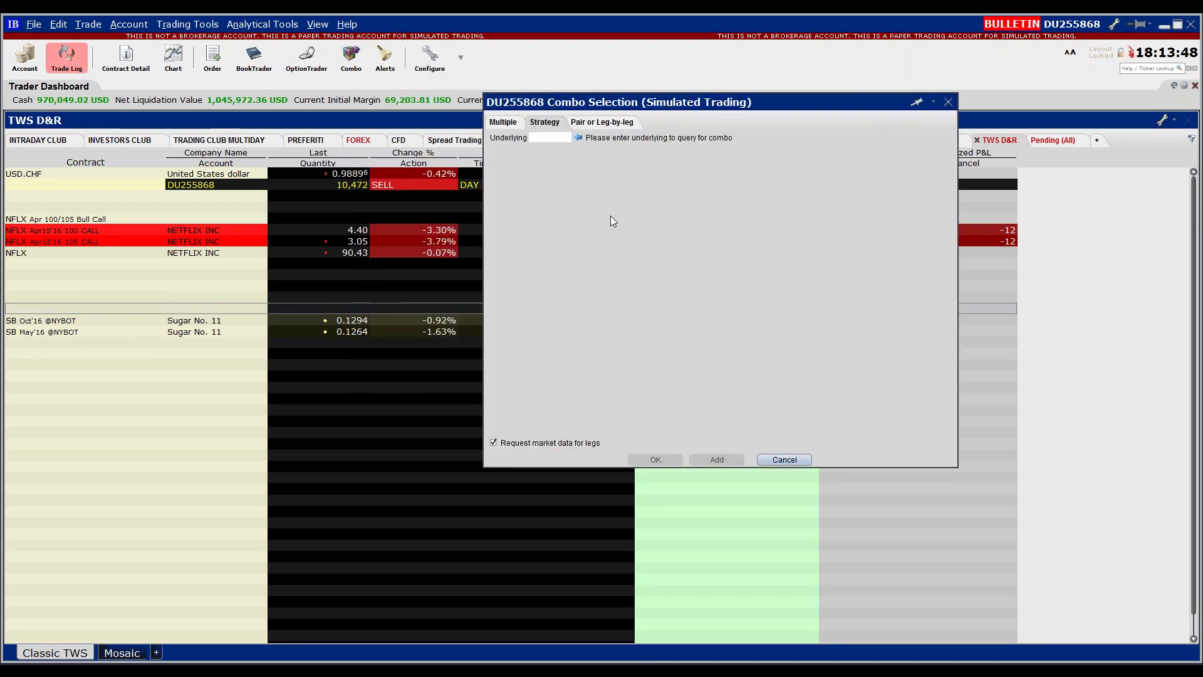
left_click(599, 122)
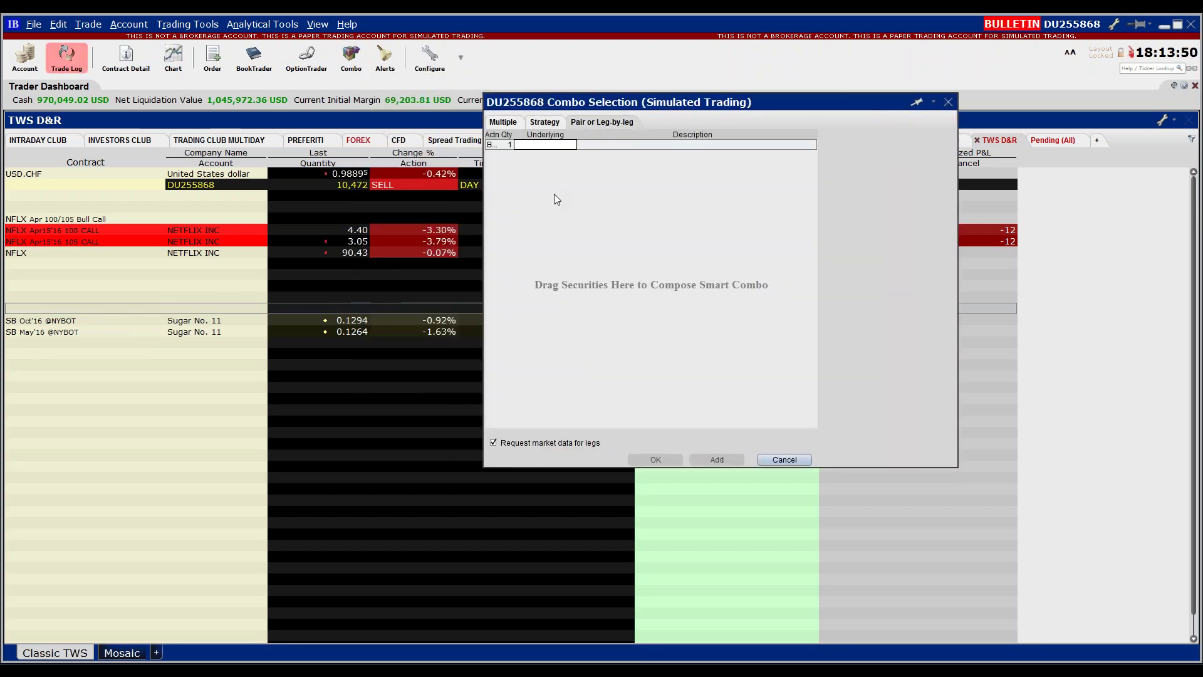
left_click_drag(499, 135, 586, 134)
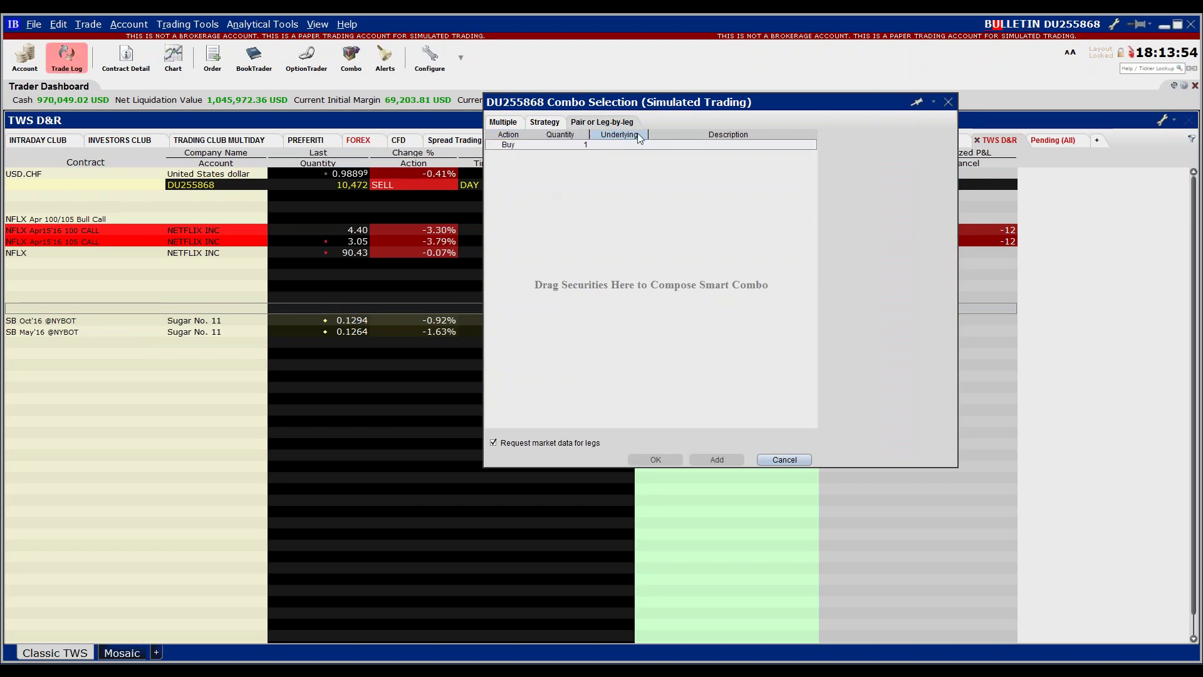
left_click(62, 321)
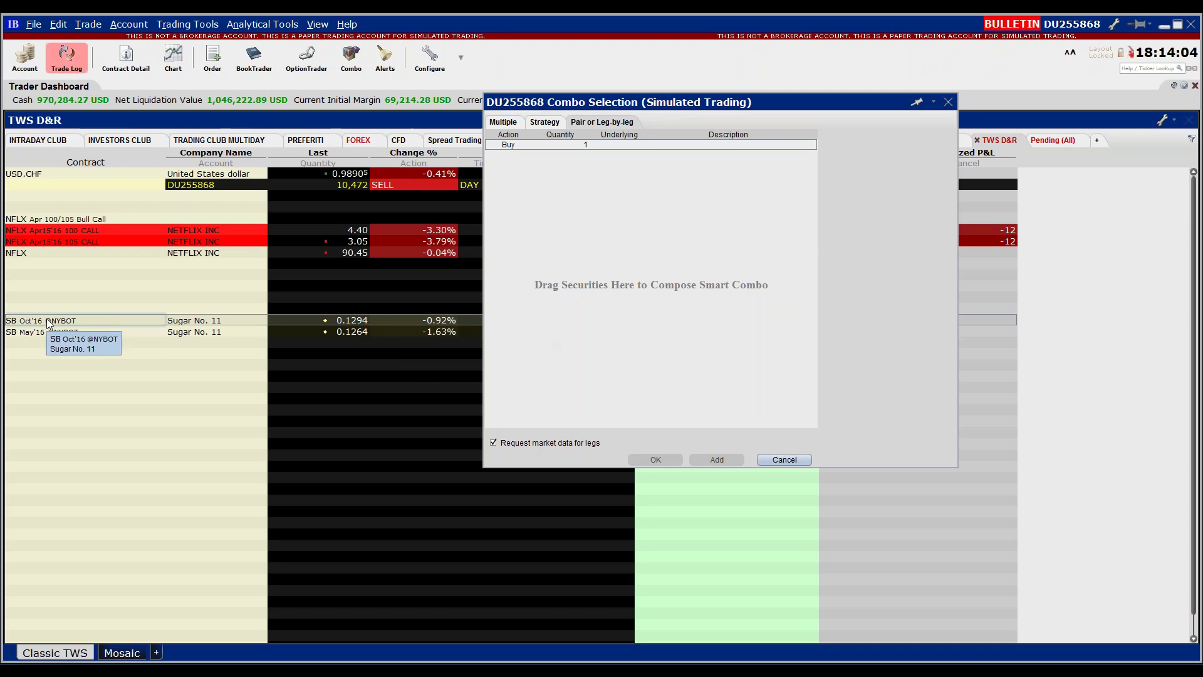
left_click_drag(48, 323, 641, 290)
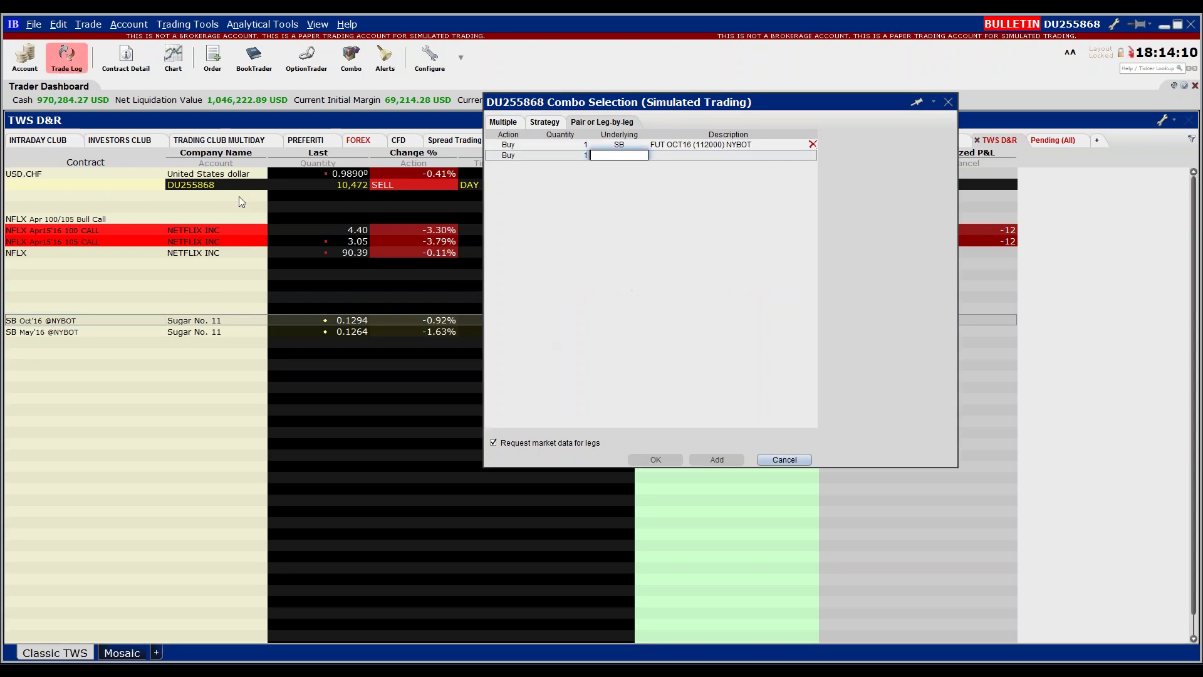
Add SB May'16 as the Sell leg, create the combo and acknowledge the contract month notice.
left_click(38, 337)
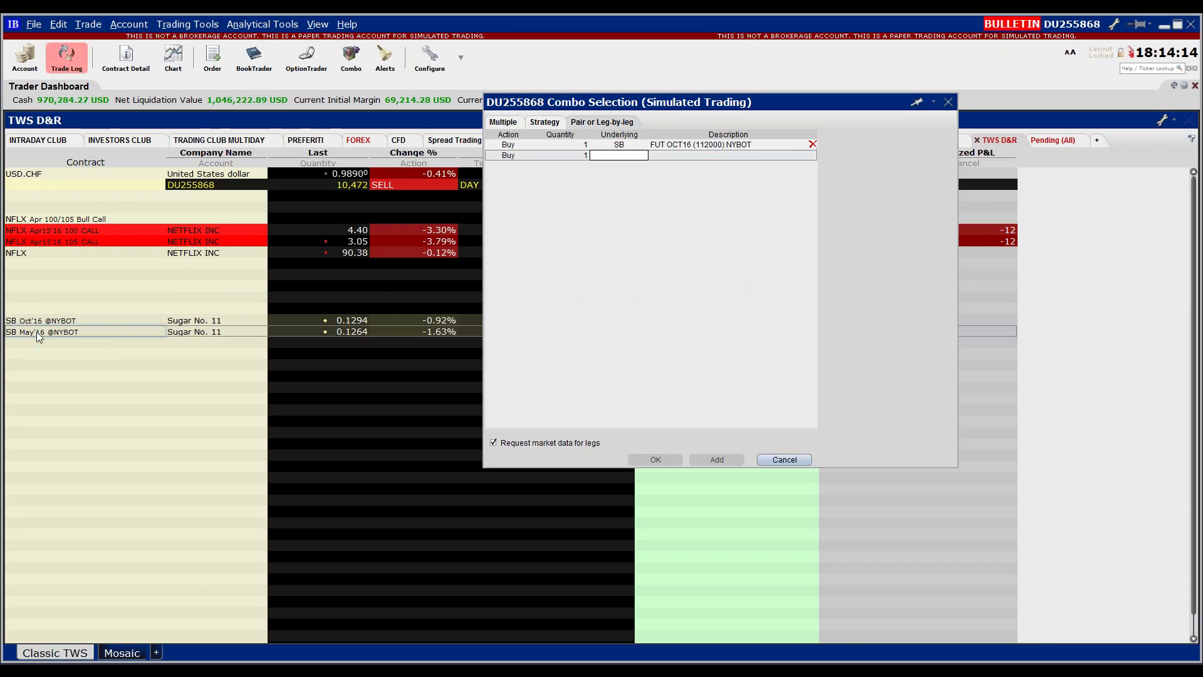
left_click_drag(37, 333, 637, 279)
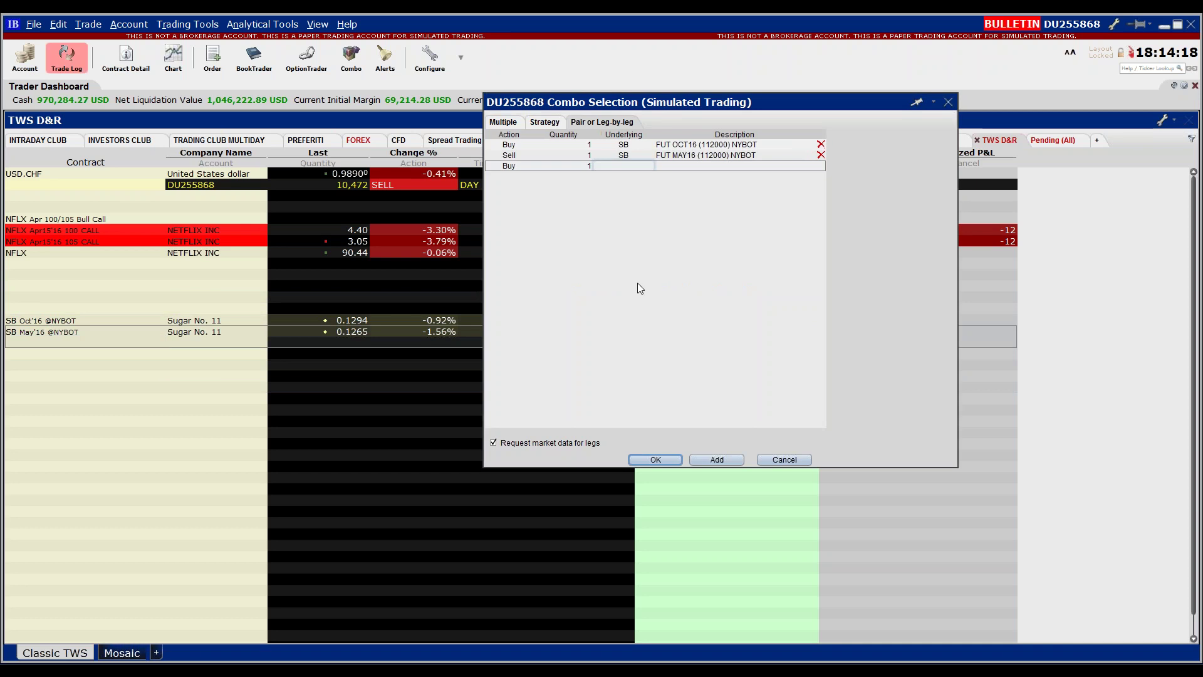
left_click(655, 460)
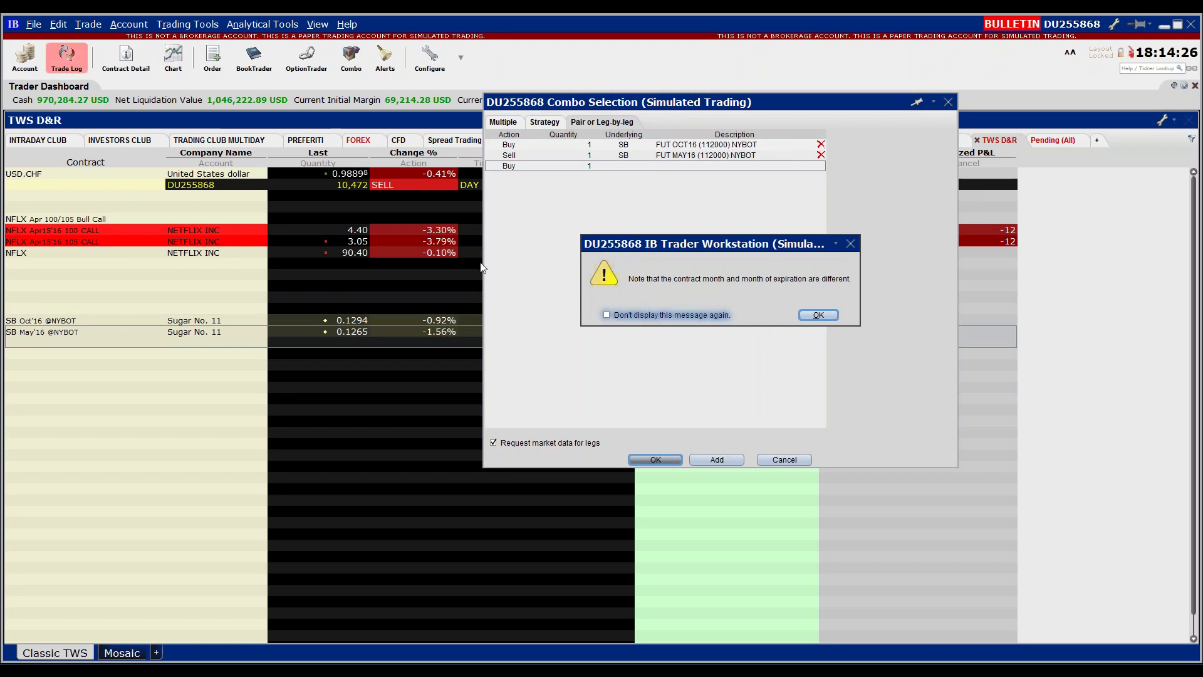
left_click(807, 317)
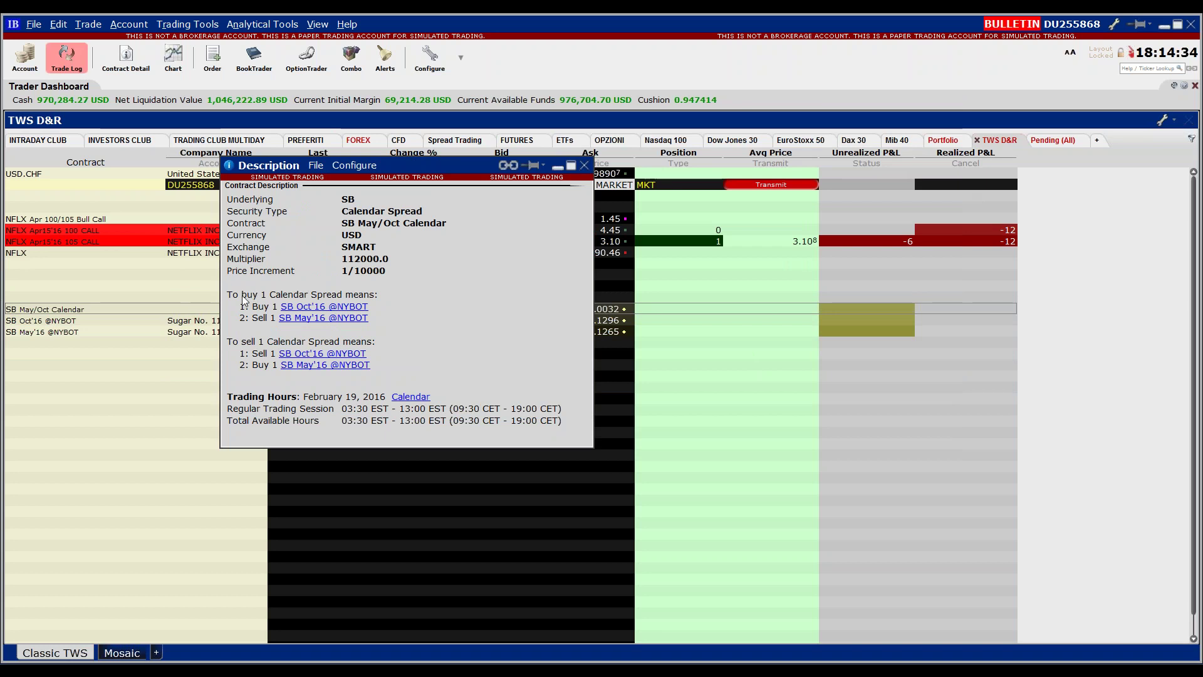
Examine what buying one SB May/Oct calendar spread means in its contract description and close the description.
left_click_drag(228, 295, 267, 298)
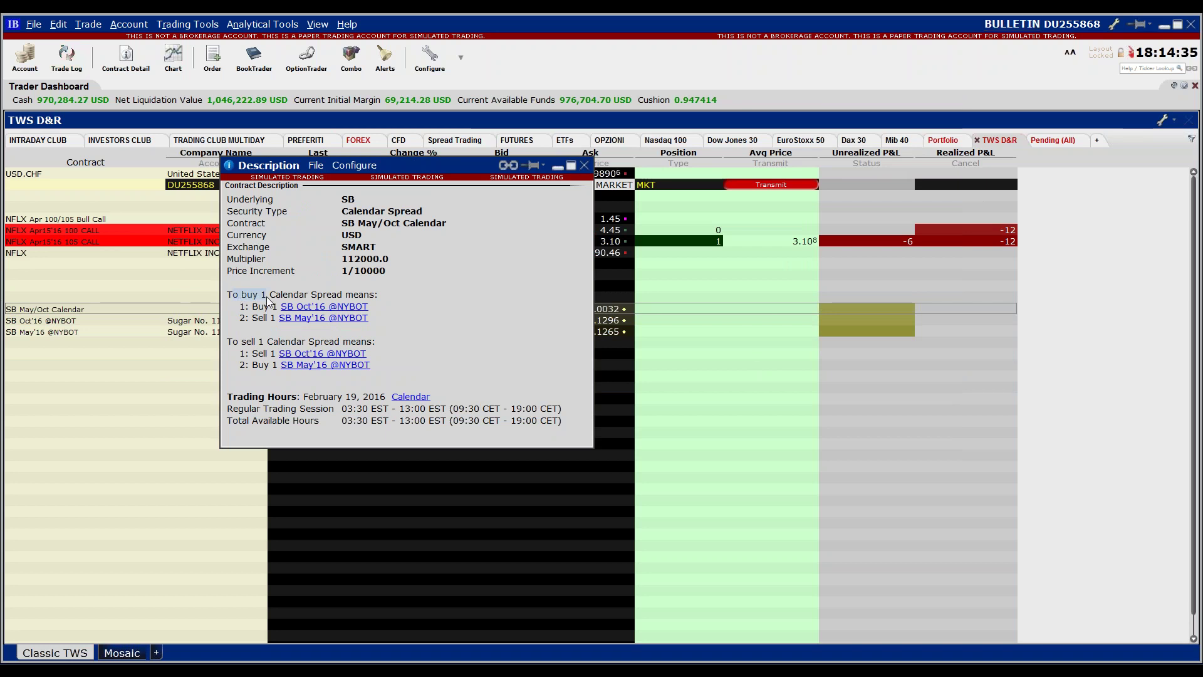
left_click(264, 310)
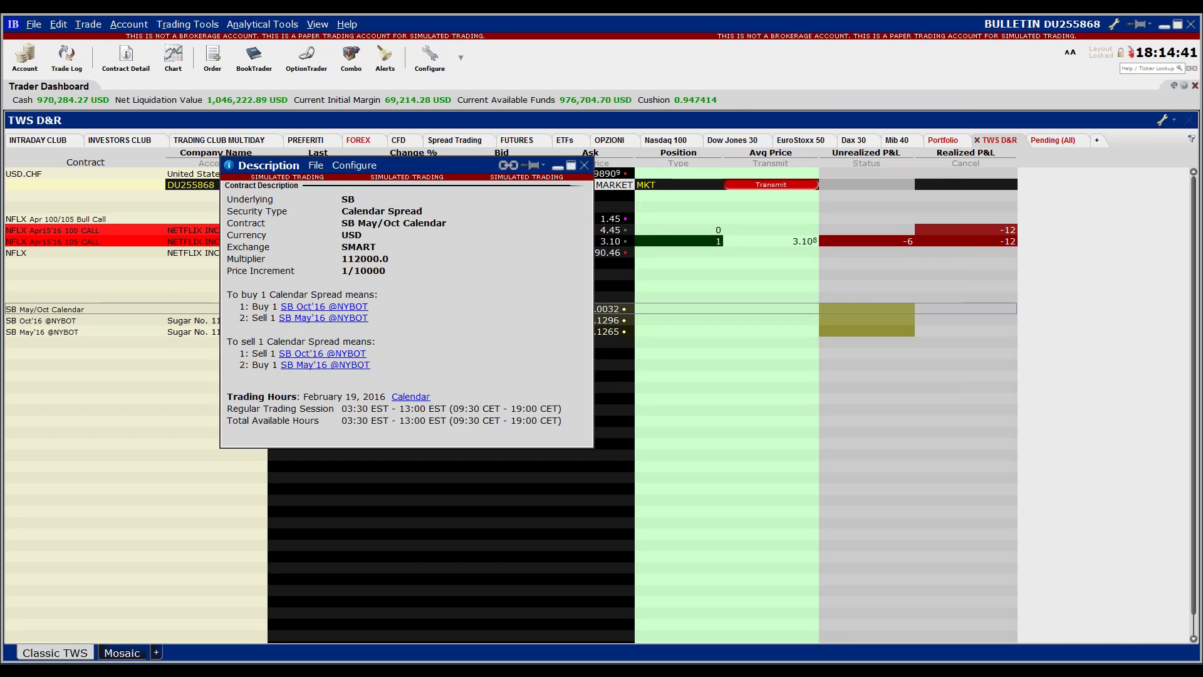
left_click(585, 165)
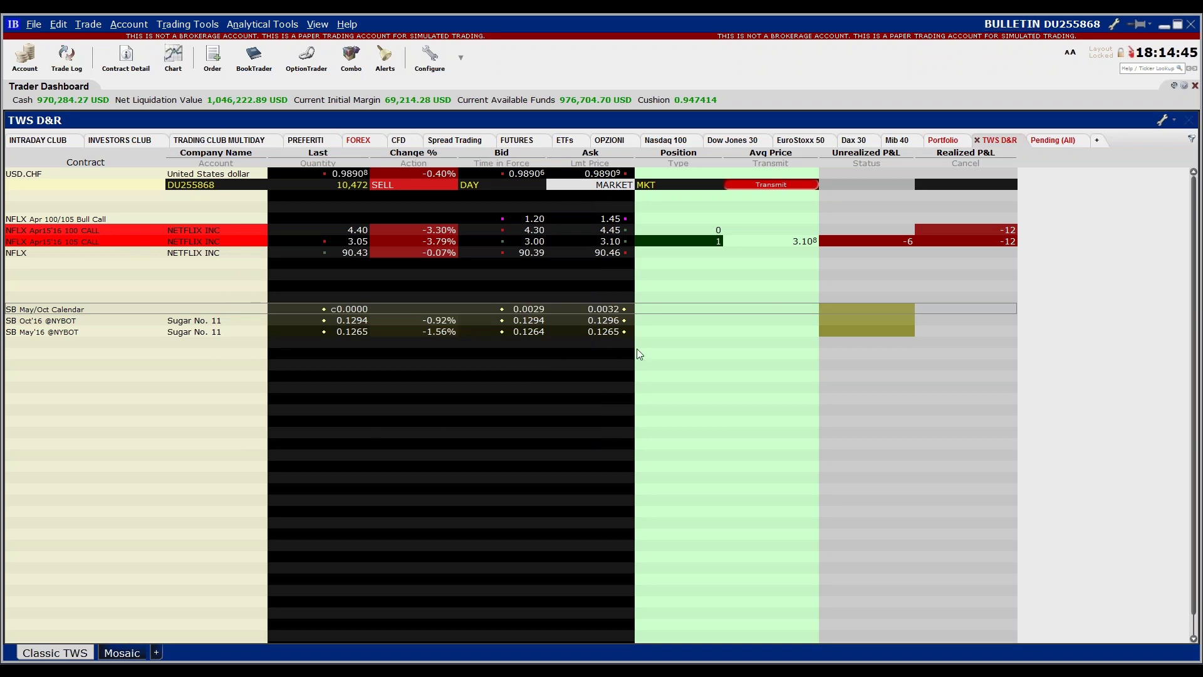
Open a buy order ticket for one SB May/Oct Calendar combo and set the limit price to 0.0028.
right_click(82, 310)
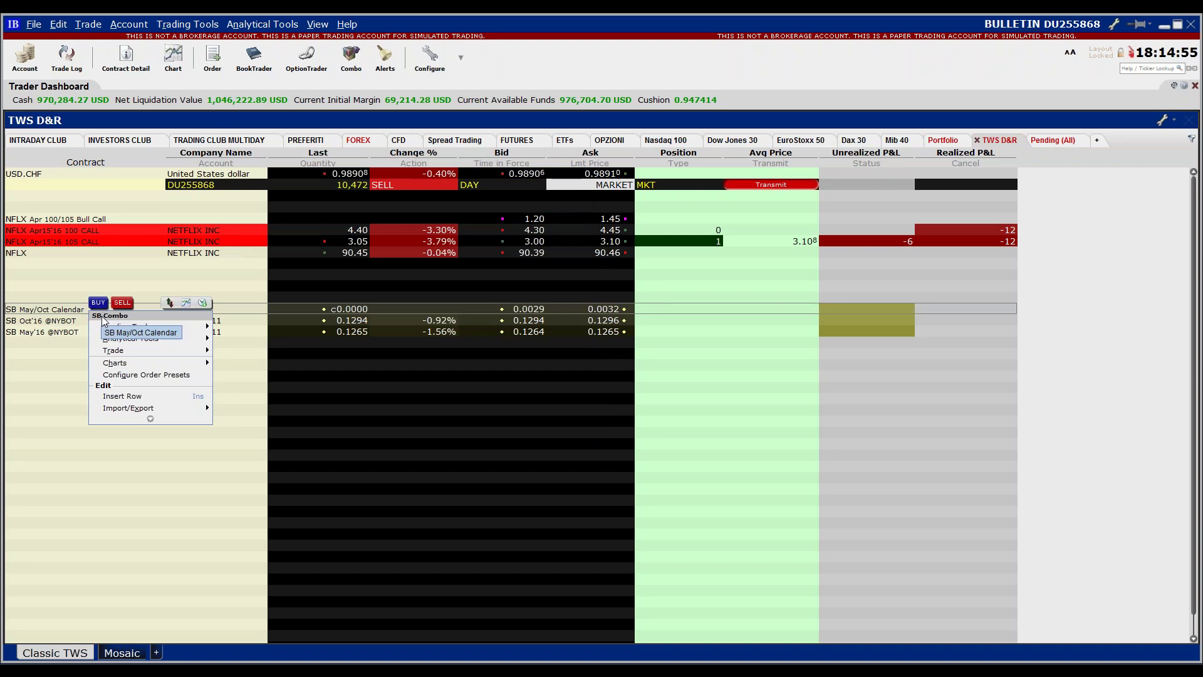
mouse_move(130, 338)
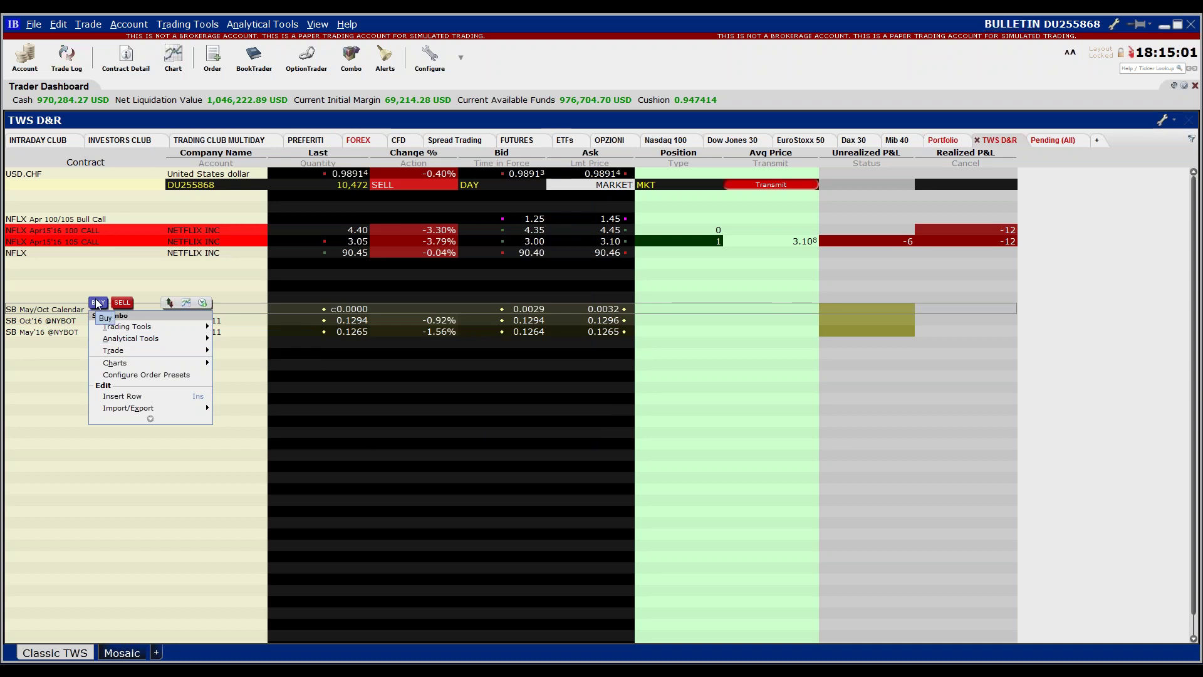
left_click(98, 303)
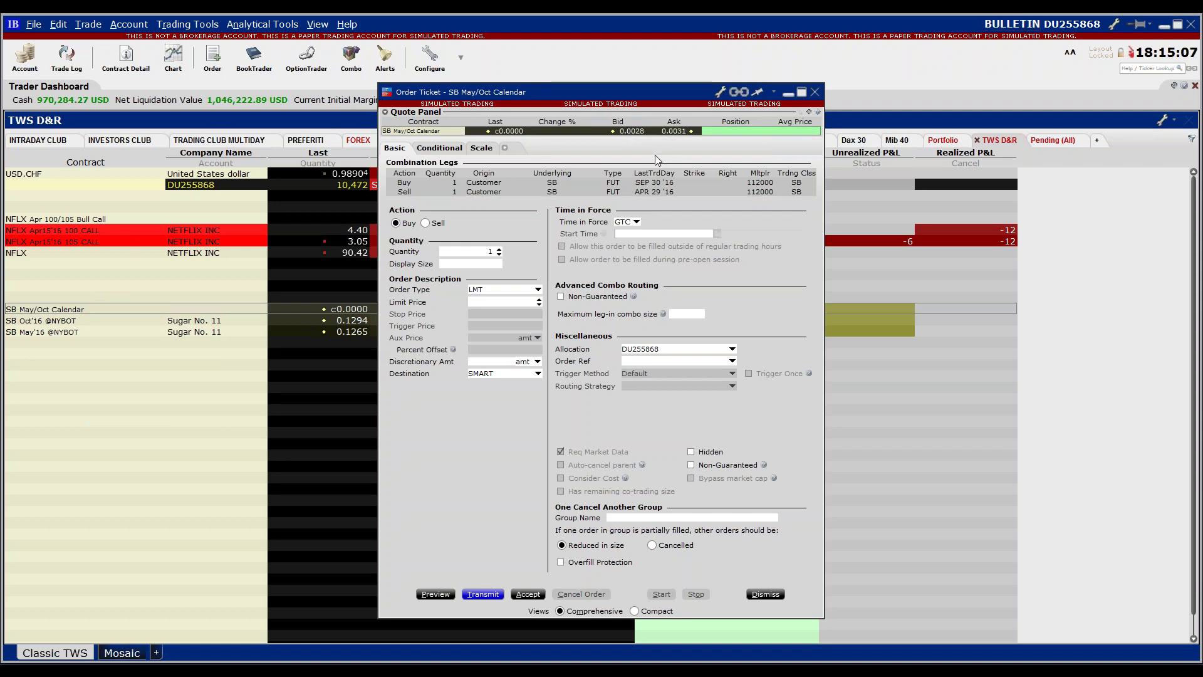
left_click(510, 300)
type("0")
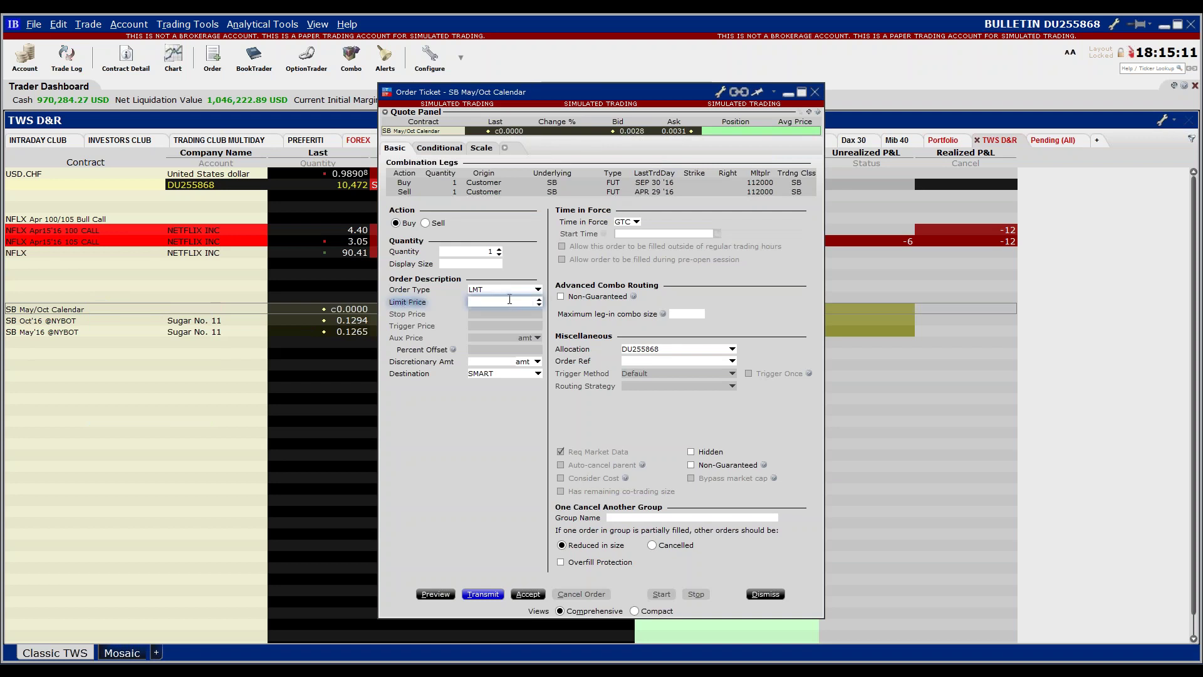
type(".0031")
key("BackSpace")
key("BackSpace")
type("28")
Preview the SB May/Oct Calendar order's cost and margin impact, and transmit it by overriding the precautionary messages.
left_click(451, 592)
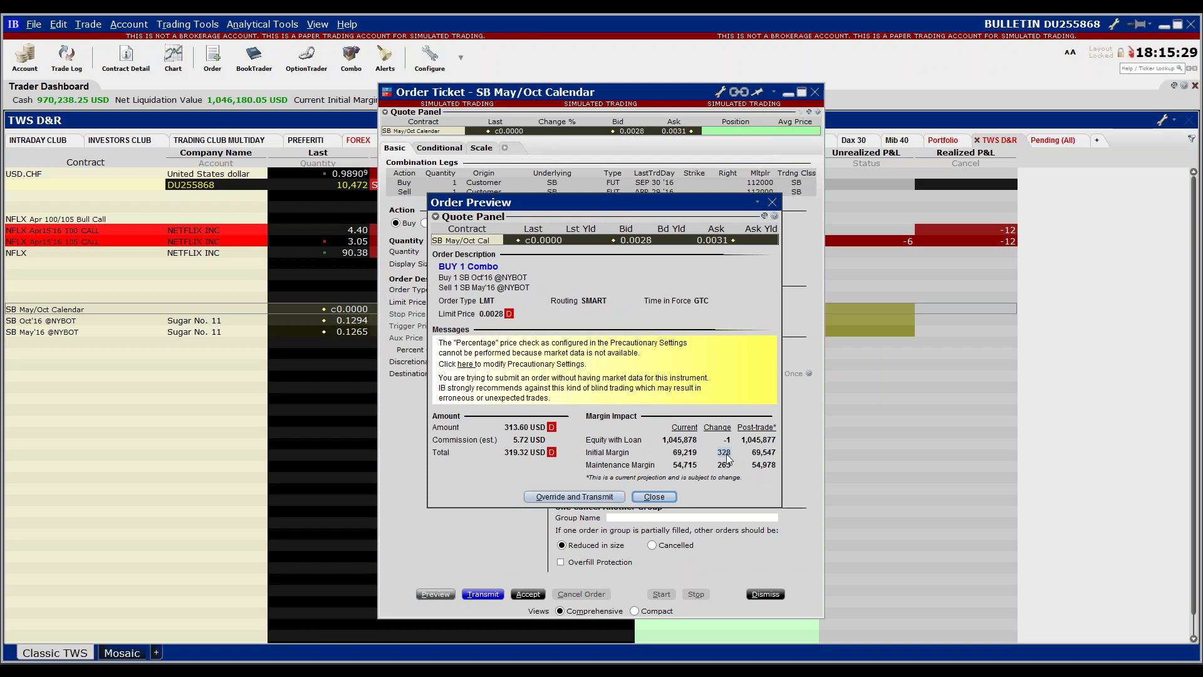
left_click(568, 496)
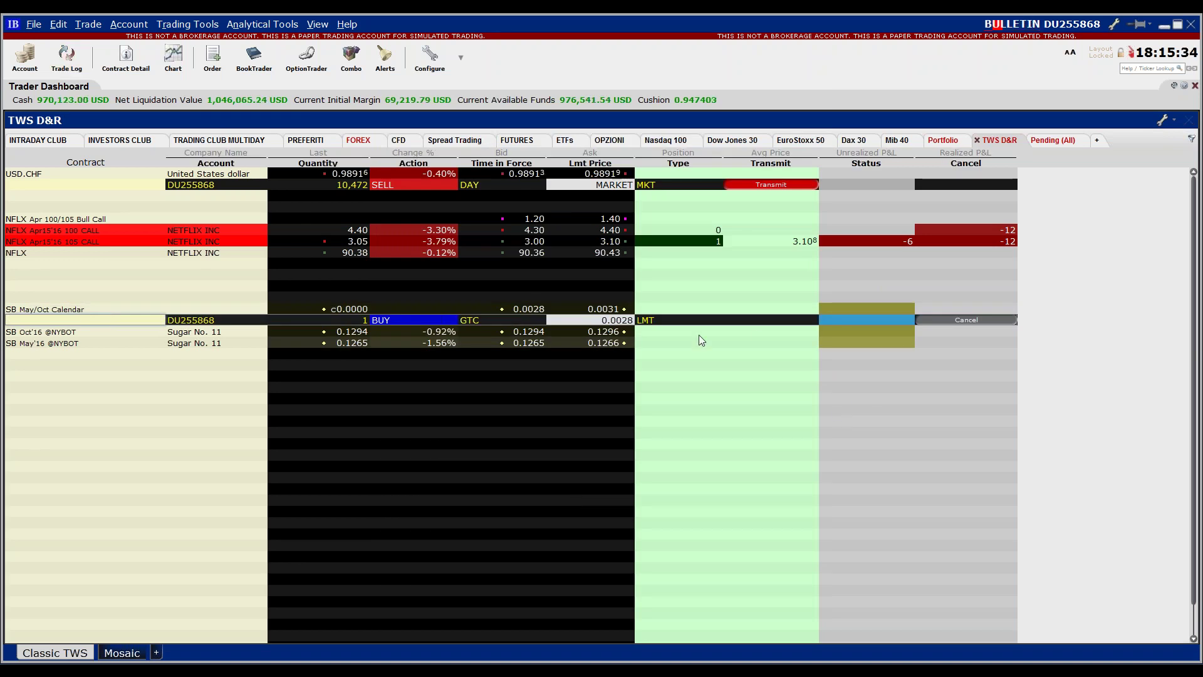
mouse_move(866, 322)
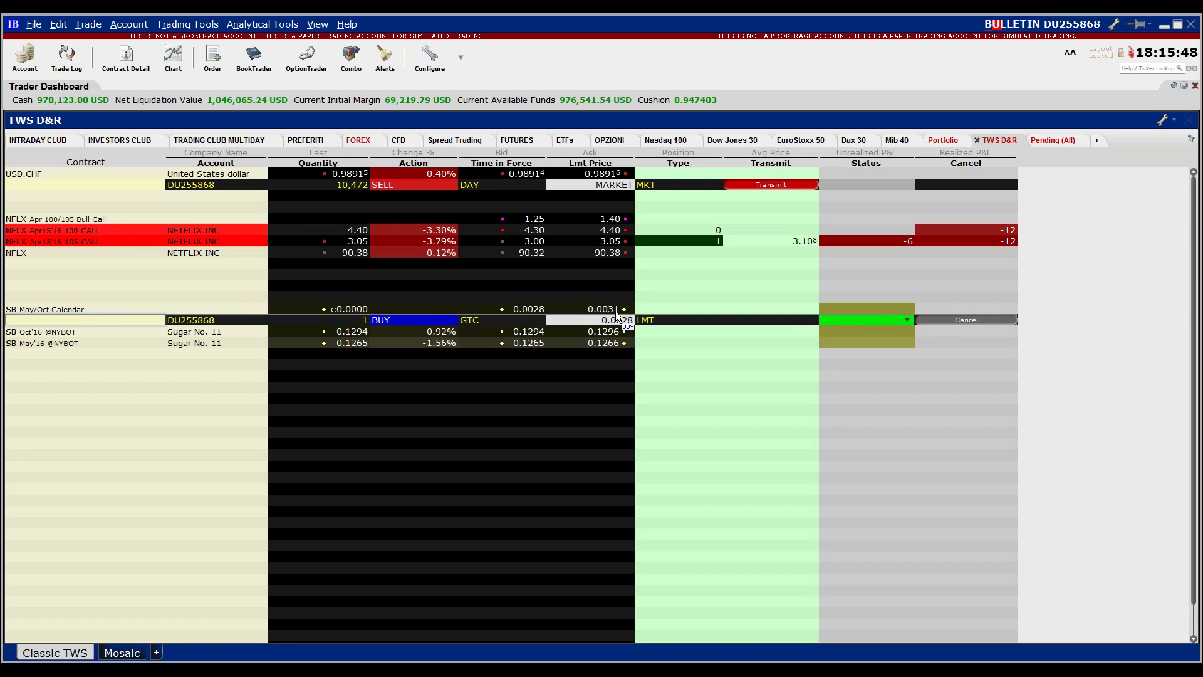
mouse_move(616, 315)
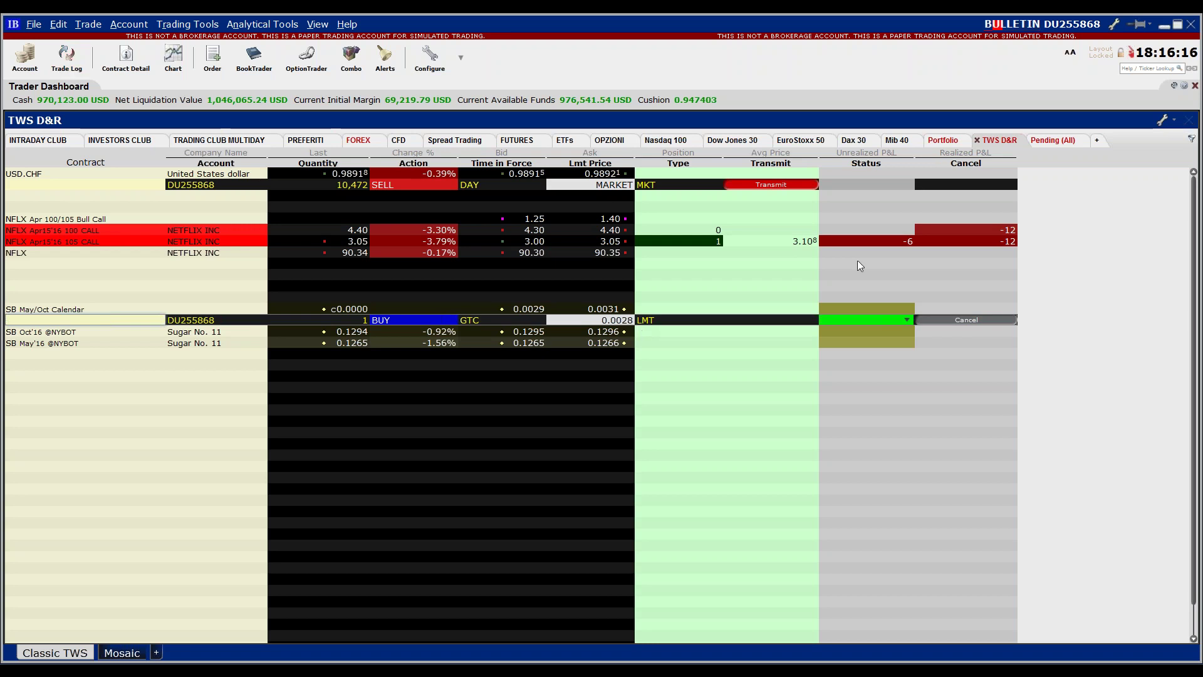
Add EUR.USD on an empty row and create a 50K MKT buy order with attached LMT and STP sell orders.
left_click(141, 399)
type("eur")
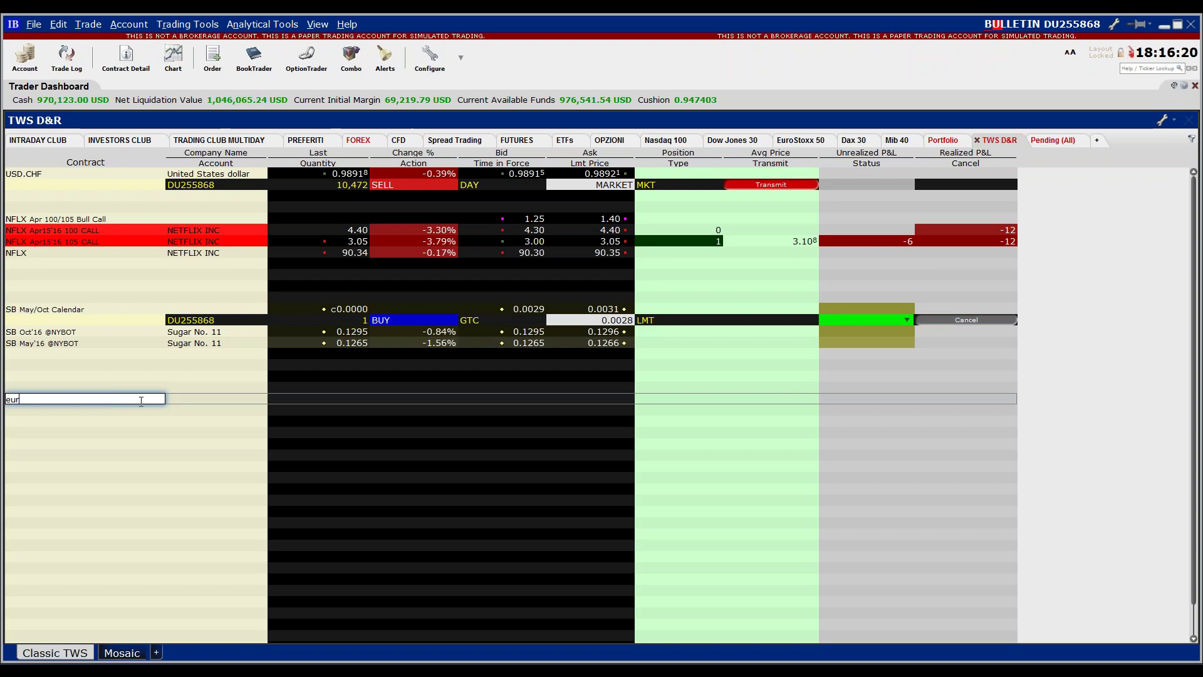
type(".usd")
key("Return")
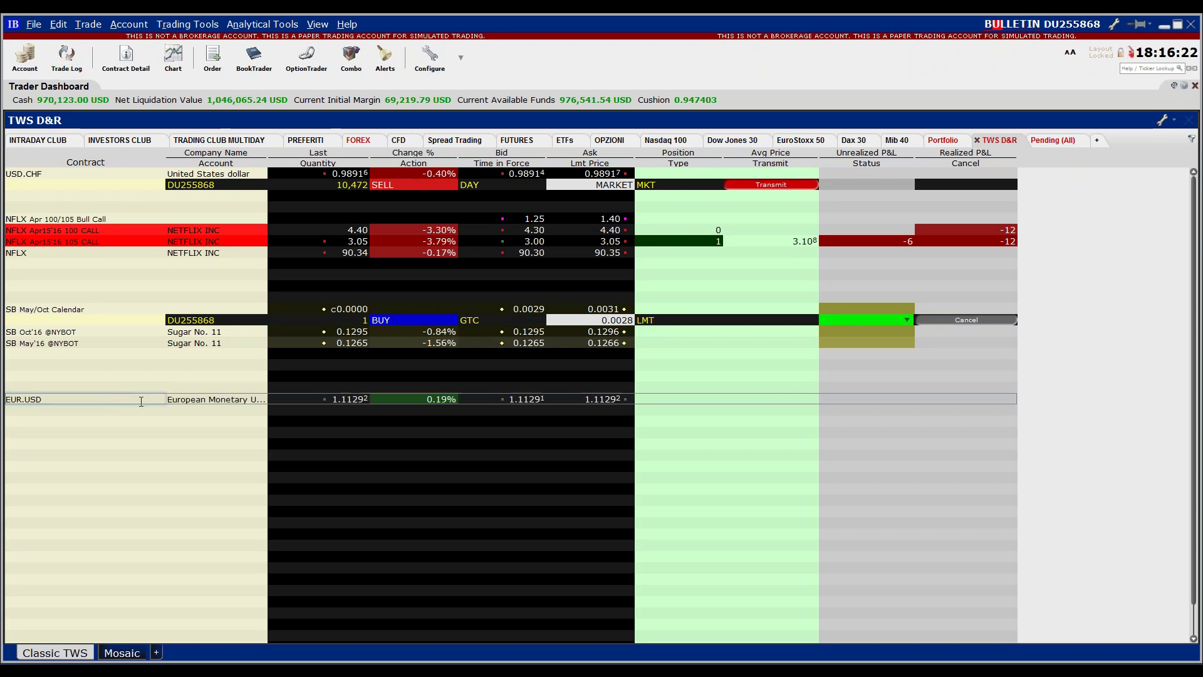
right_click(59, 396)
left_click(72, 388)
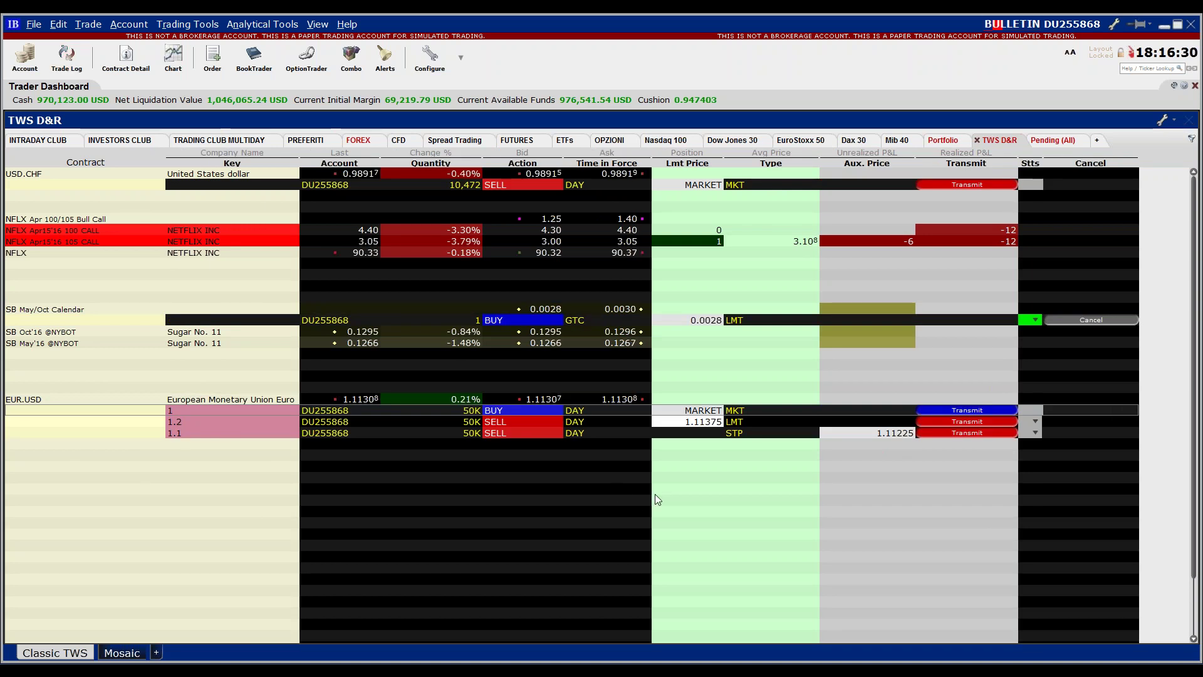
Discard the untransmitted EUR.USD bracket order and open the Forex order presets configuration.
right_click(129, 410)
left_click(159, 429)
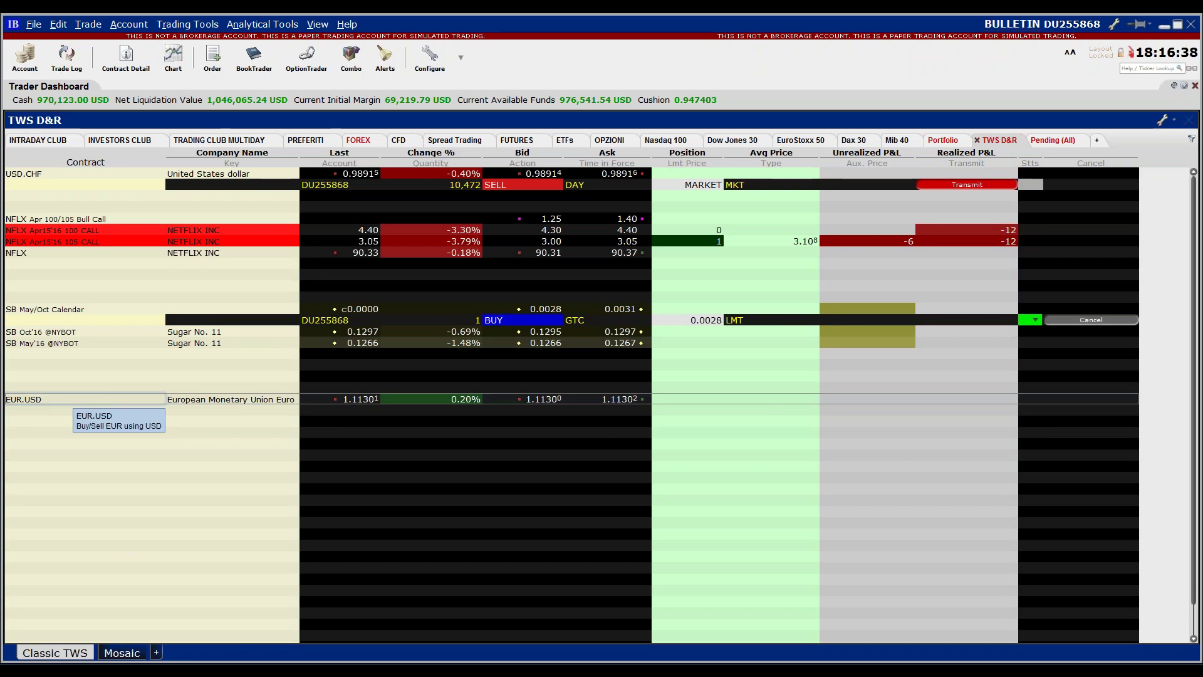
right_click(81, 398)
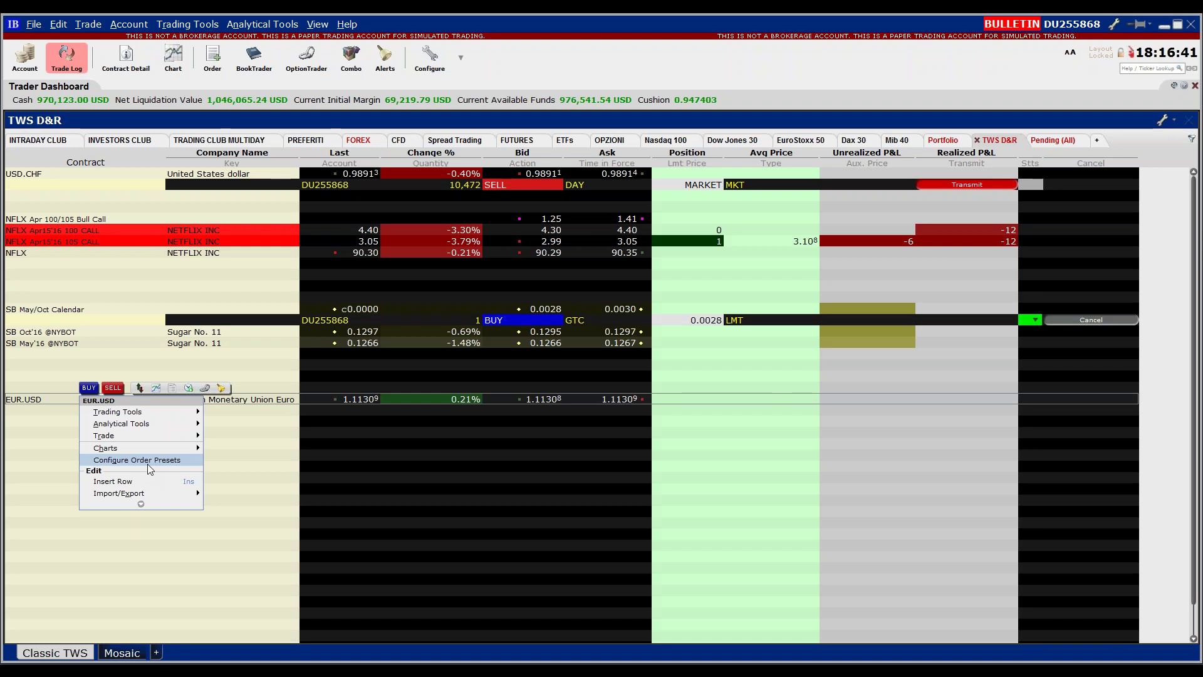
left_click(153, 460)
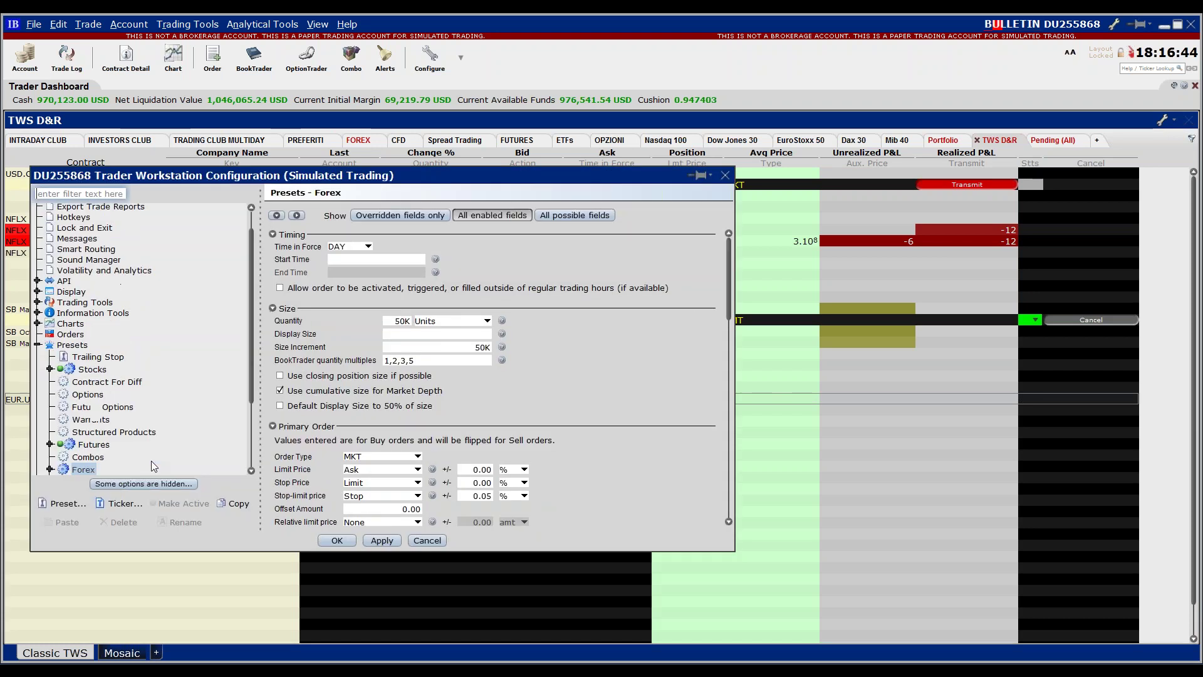
left_click_drag(511, 176, 726, 148)
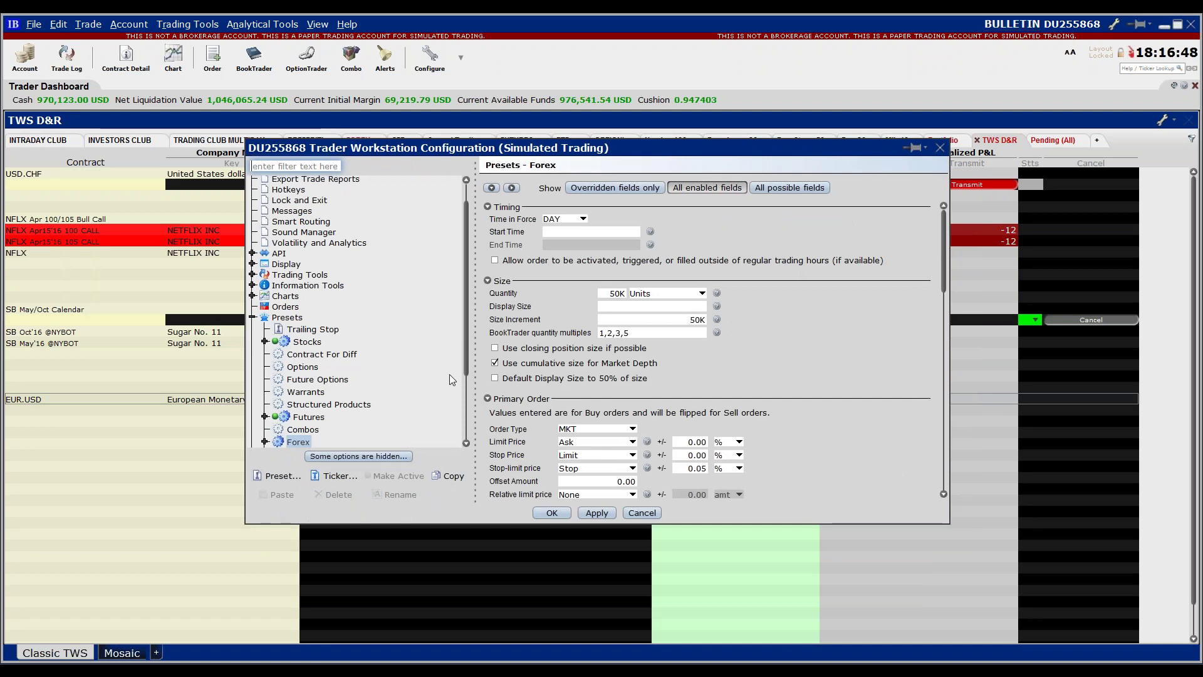
Set the Forex preset's Time in Force to GTC, and switch its outside regular trading hours option on and off again.
scroll(450, 374, "down", 3)
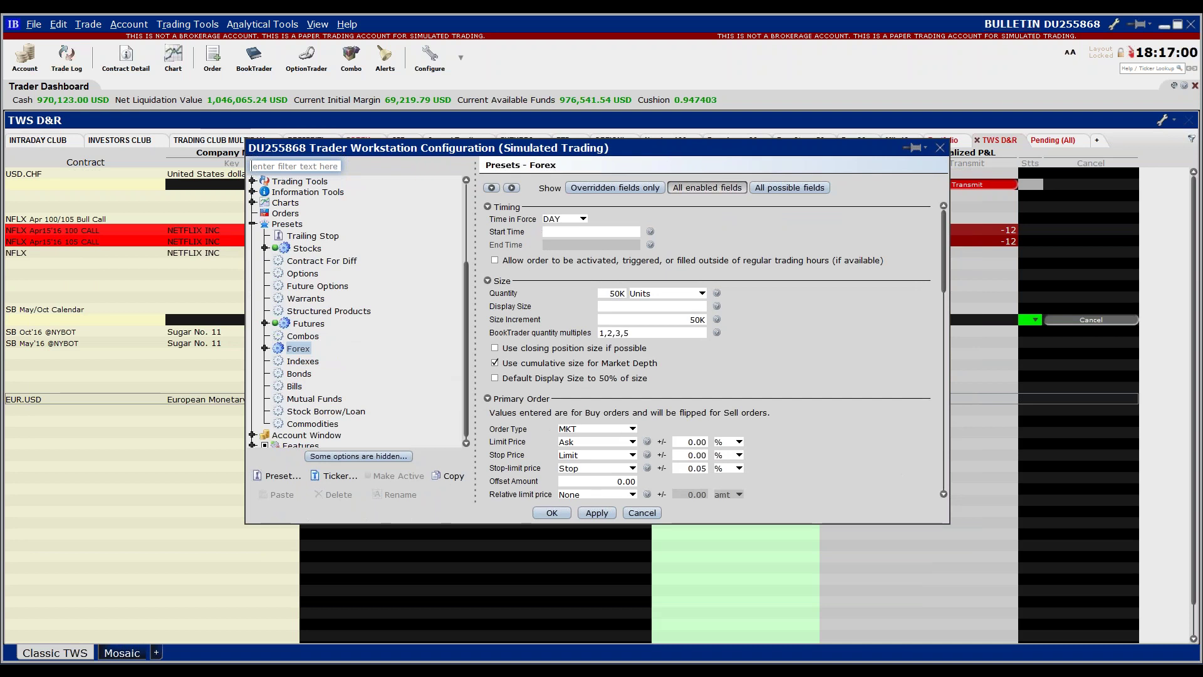
left_click(565, 219)
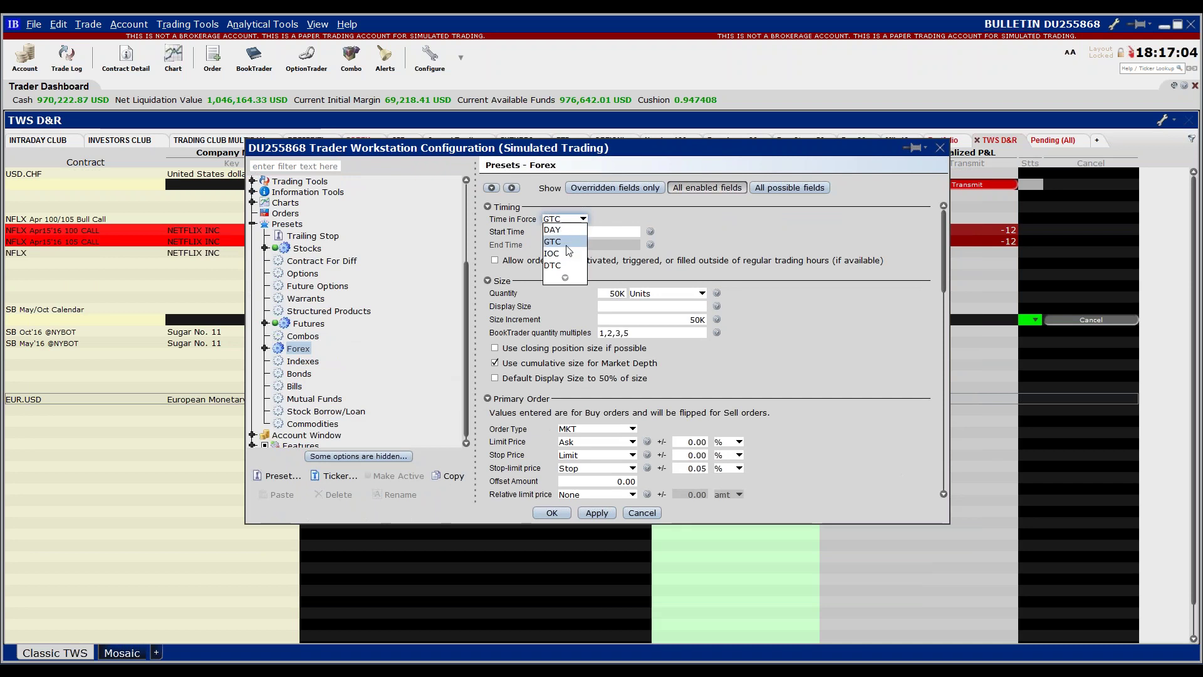
left_click(561, 242)
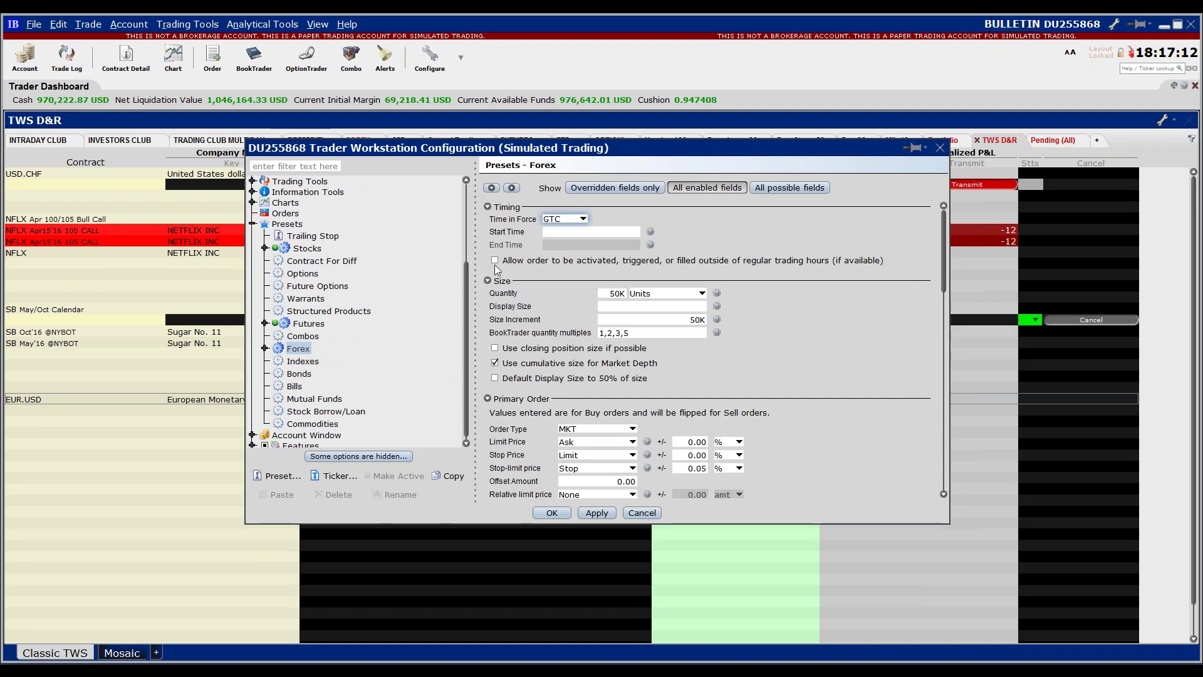
left_click(594, 262)
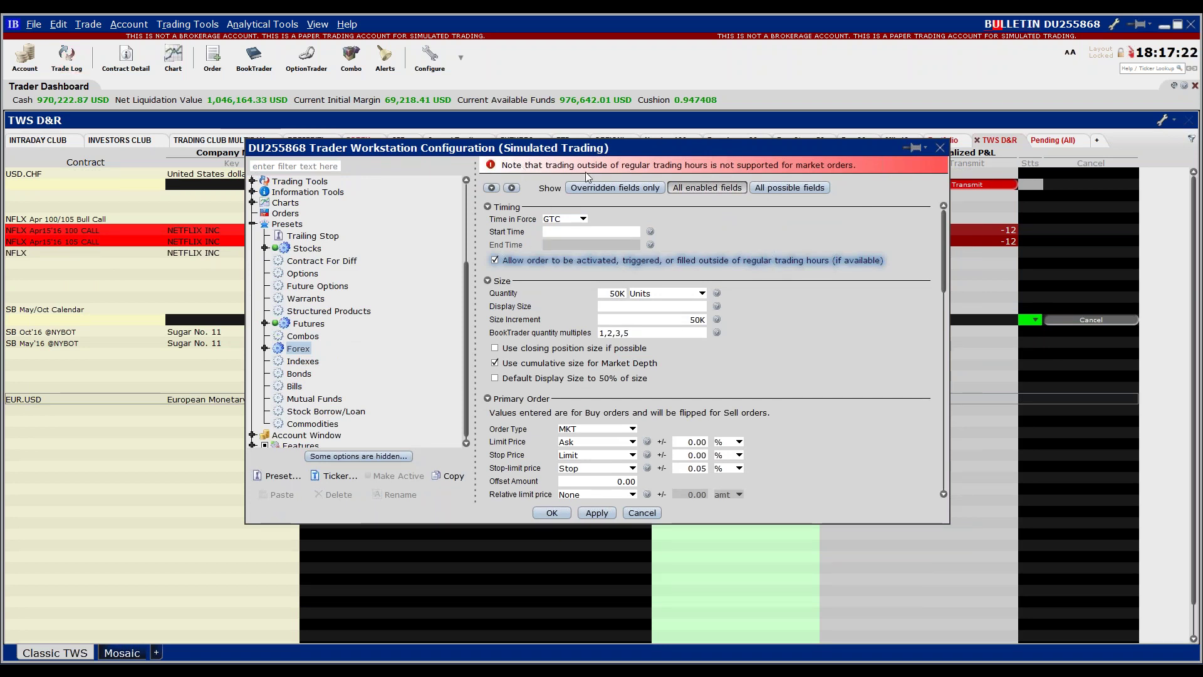
left_click(494, 261)
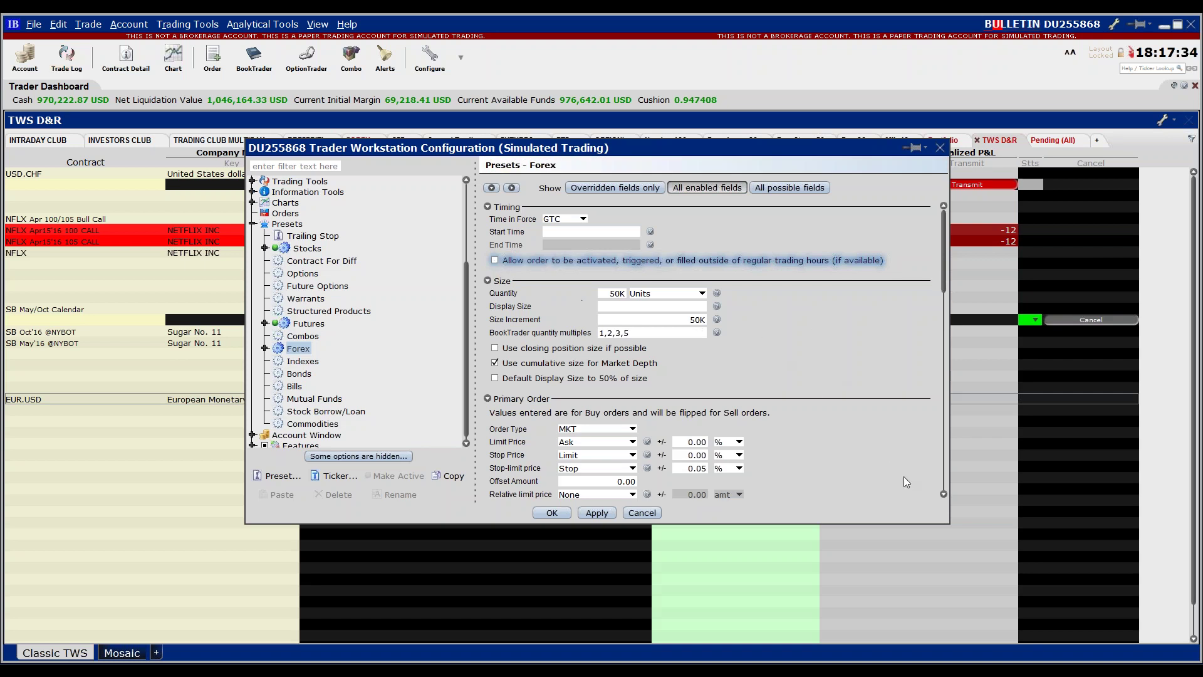
Set the Primary Order type in the Forex preset to LMT.
left_click(944, 494)
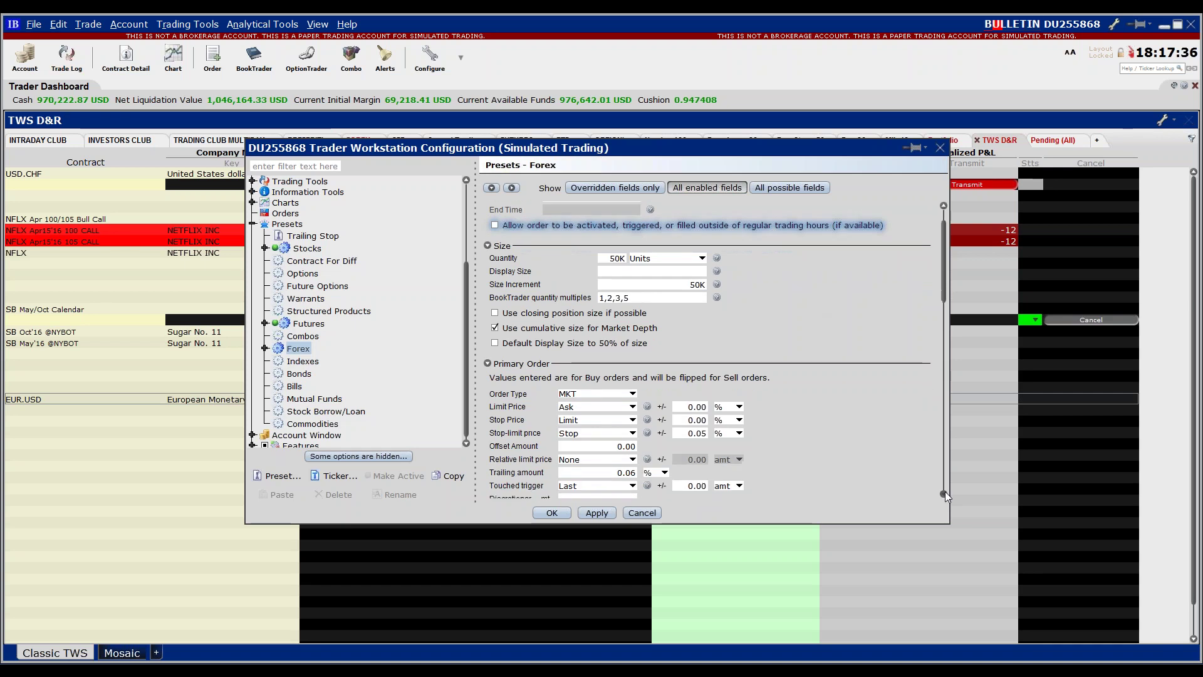
left_click_drag(945, 493, 945, 493)
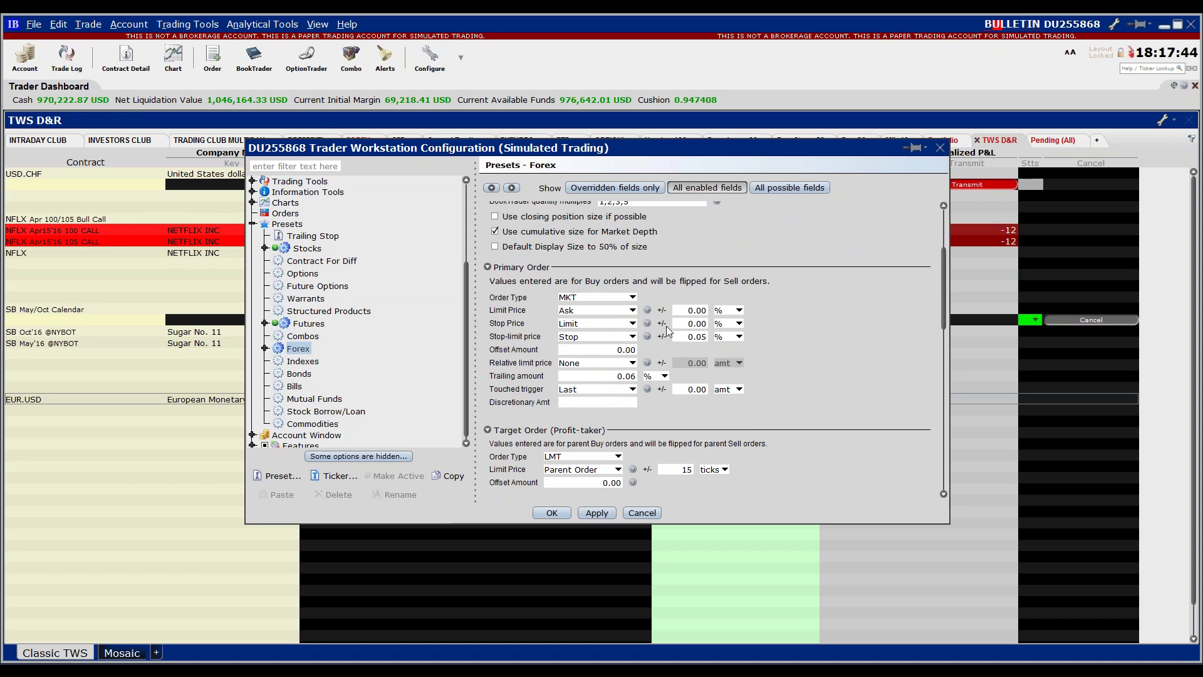
left_click(599, 297)
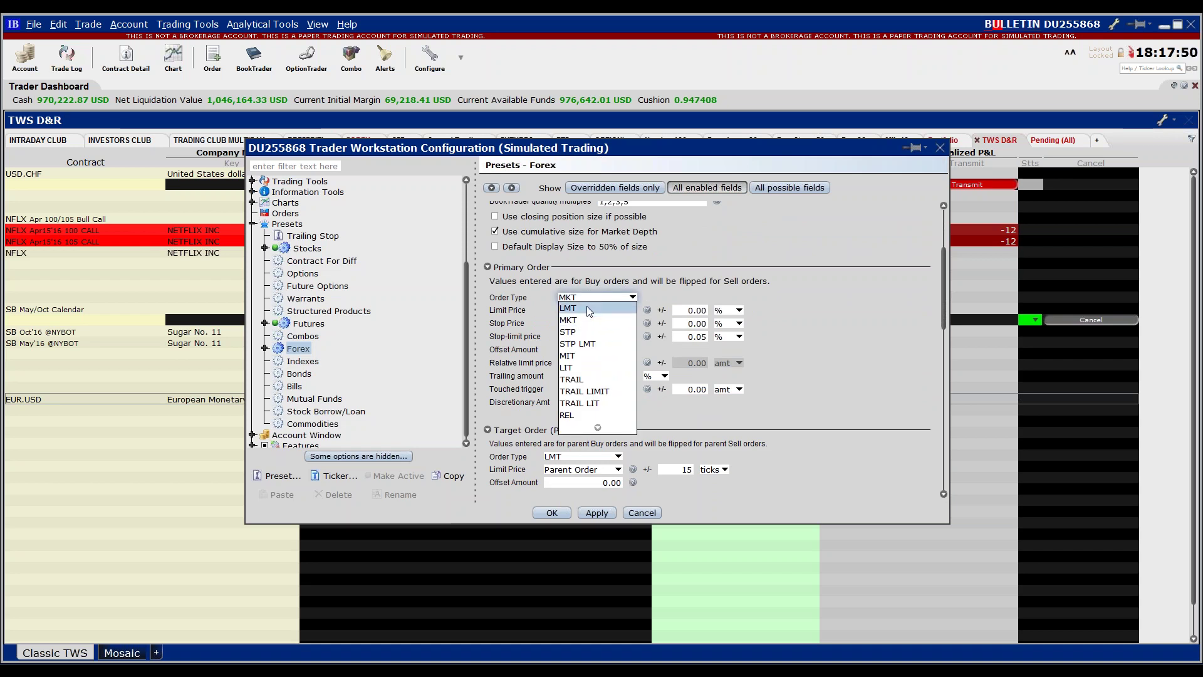
left_click(587, 306)
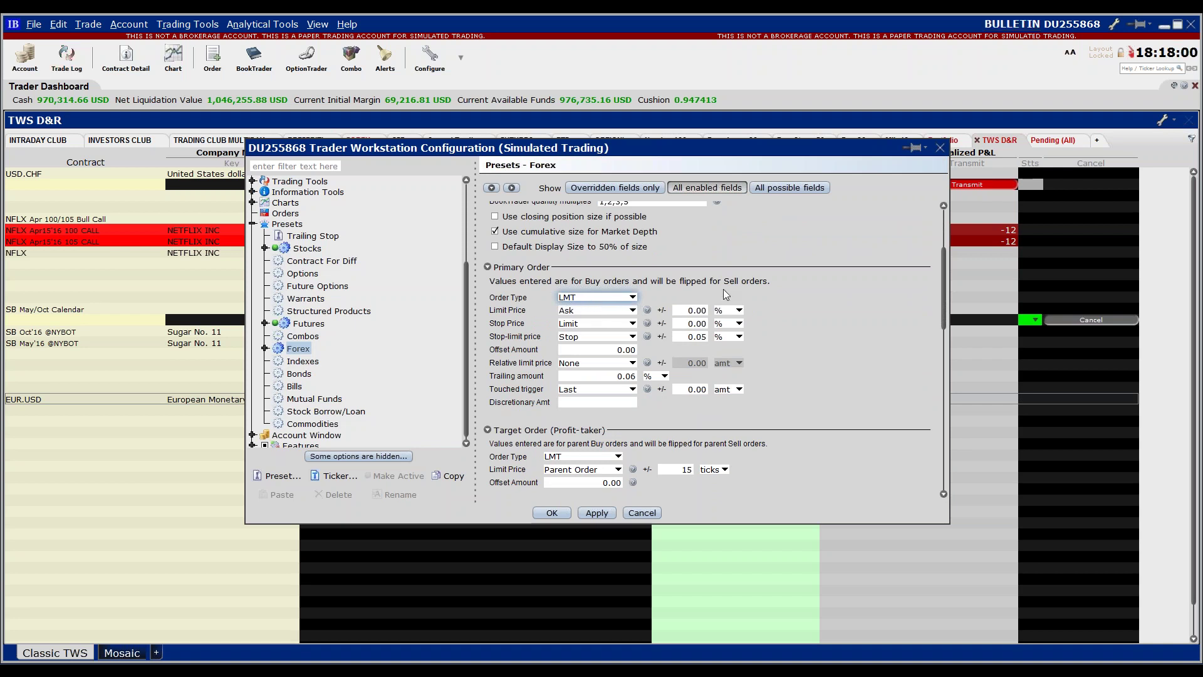
Examine the Forex preset's Target Order, Attached Stop Order, Miscellaneous and Precautionary Settings sections.
scroll(768, 281, "down", 2)
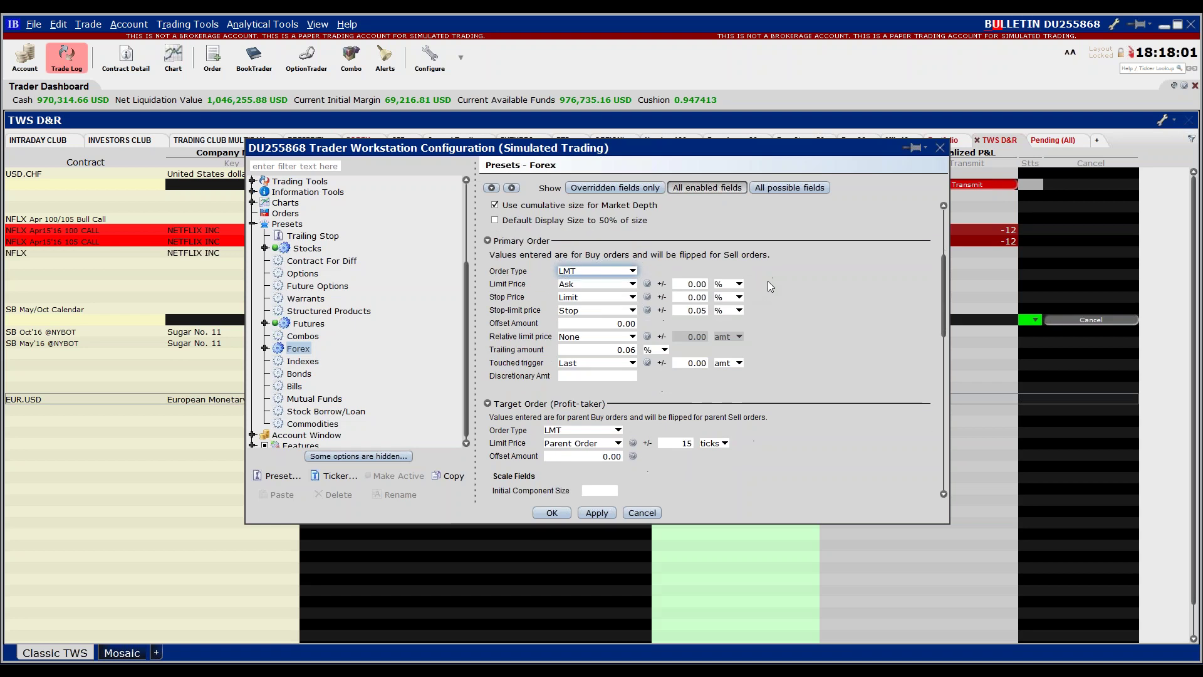
scroll(768, 281, "down", 5)
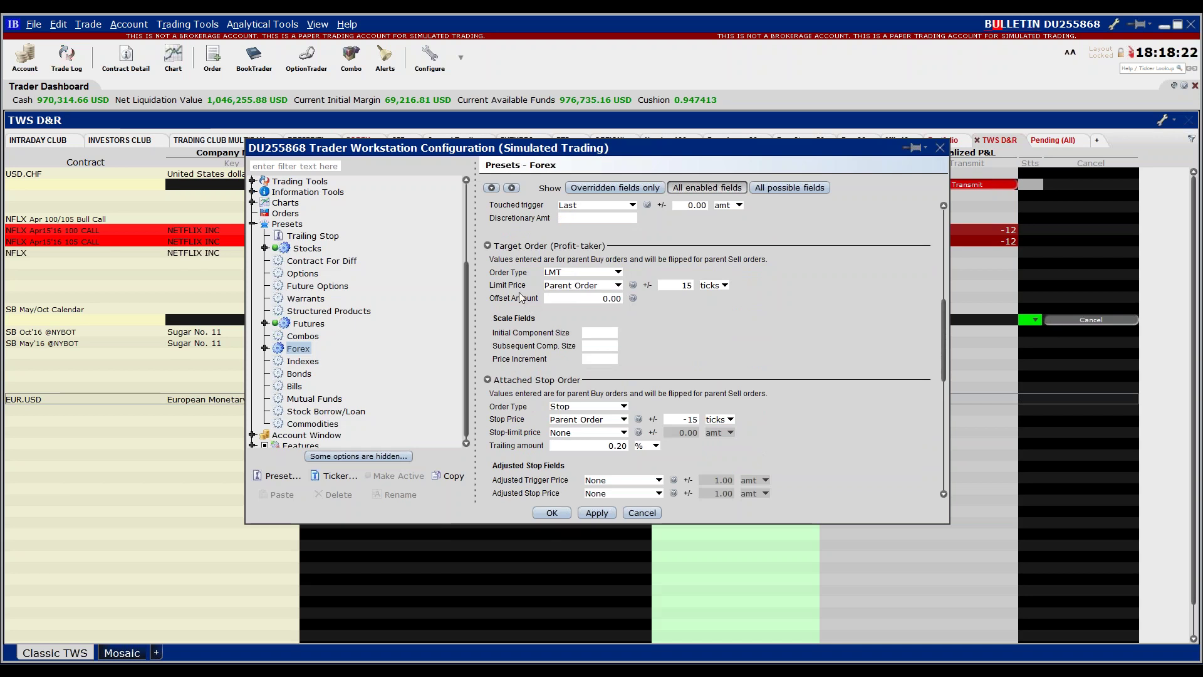
scroll(525, 304, "down", 1)
scroll(526, 310, "down", 3)
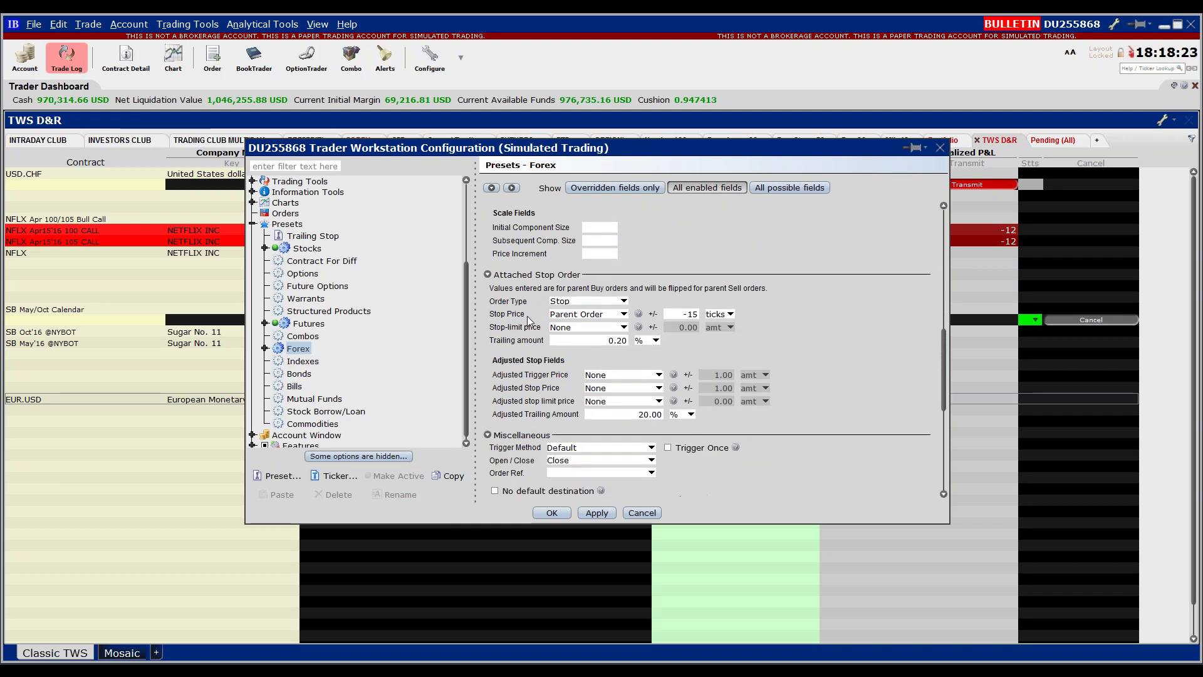
scroll(533, 308, "down", 1)
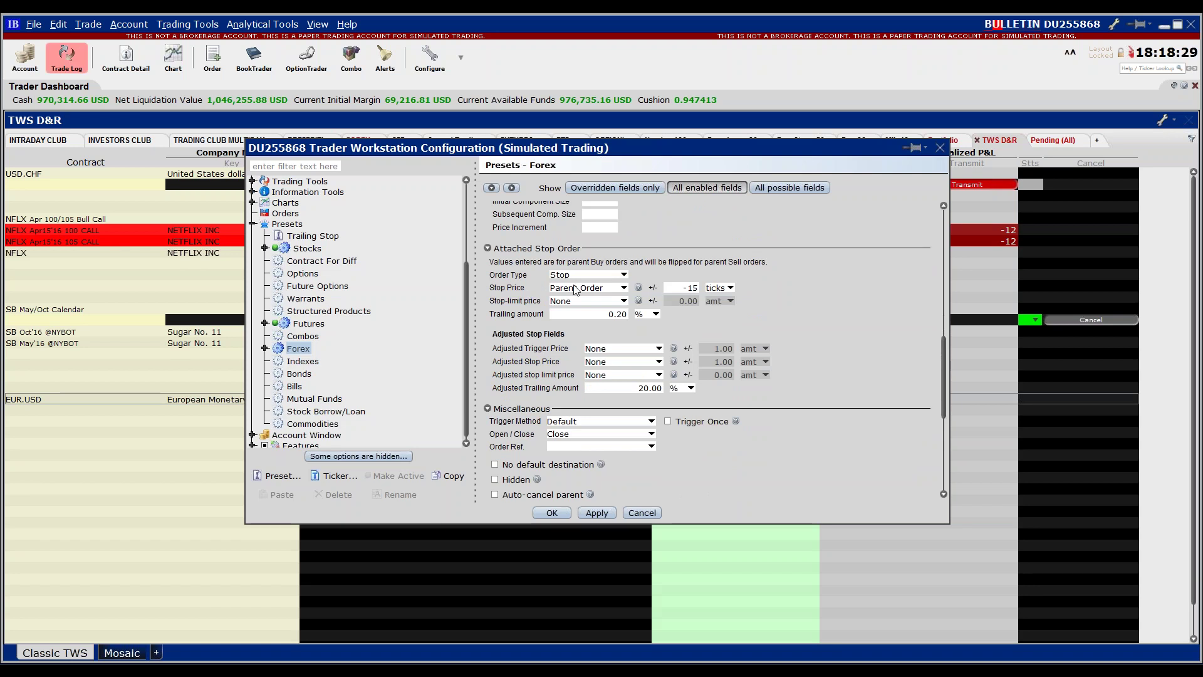
scroll(575, 289, "up", 3)
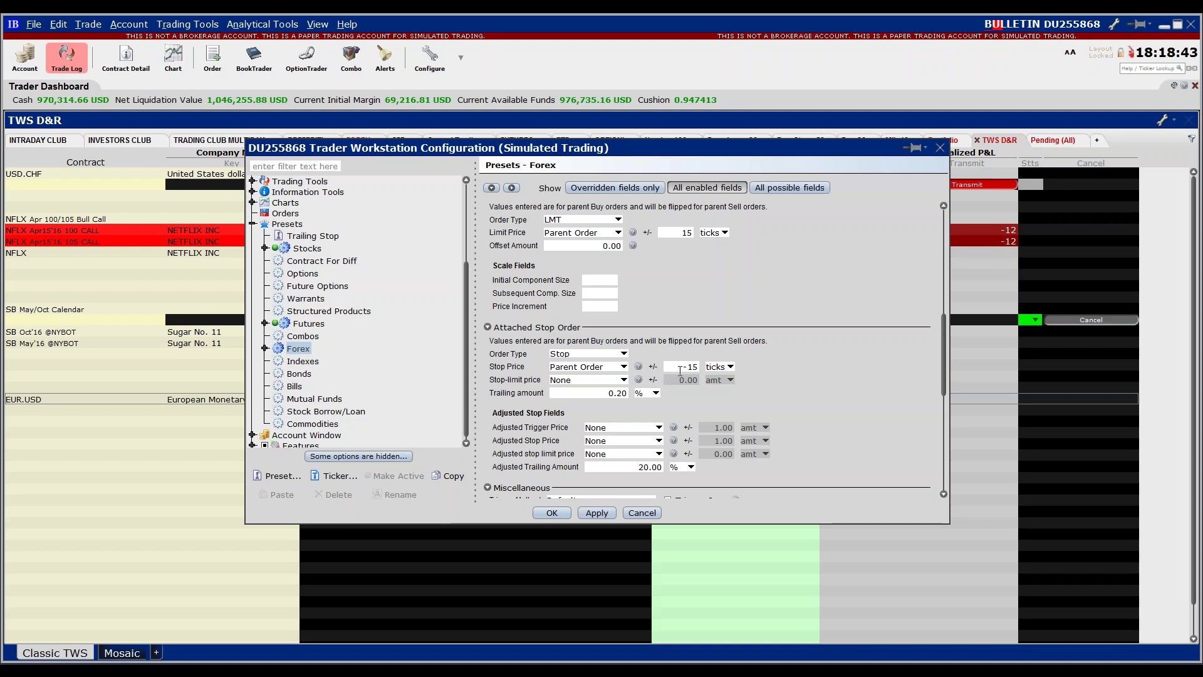
scroll(712, 367, "down", 2)
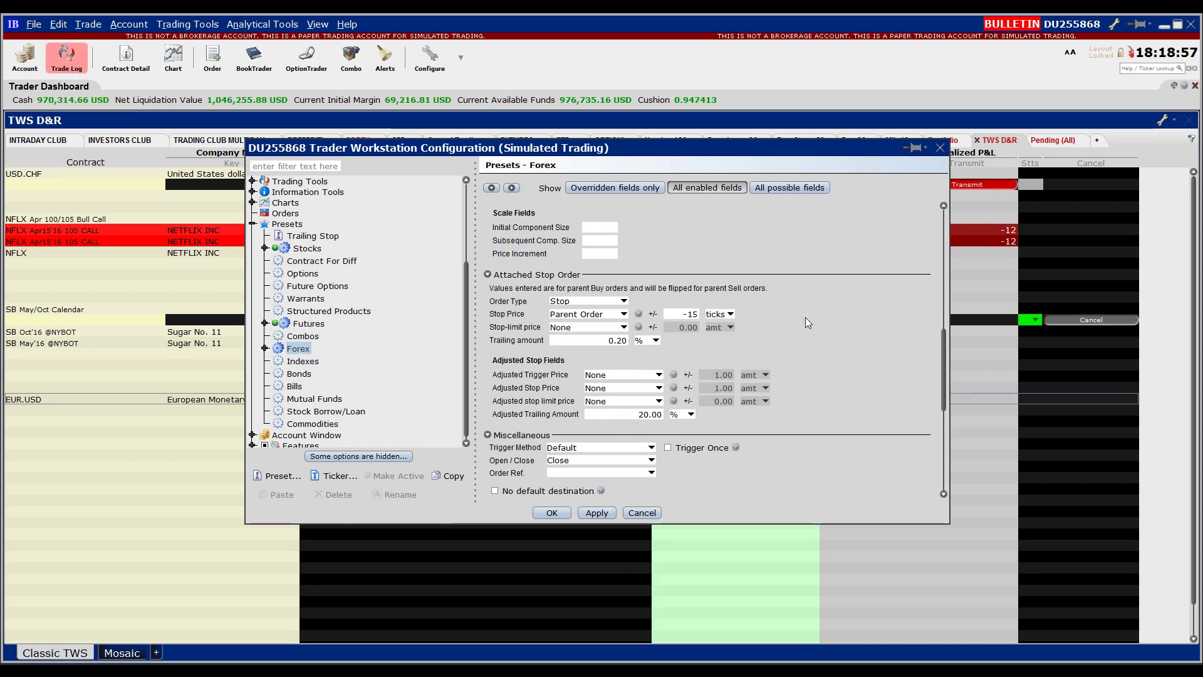
scroll(806, 318, "down", 5)
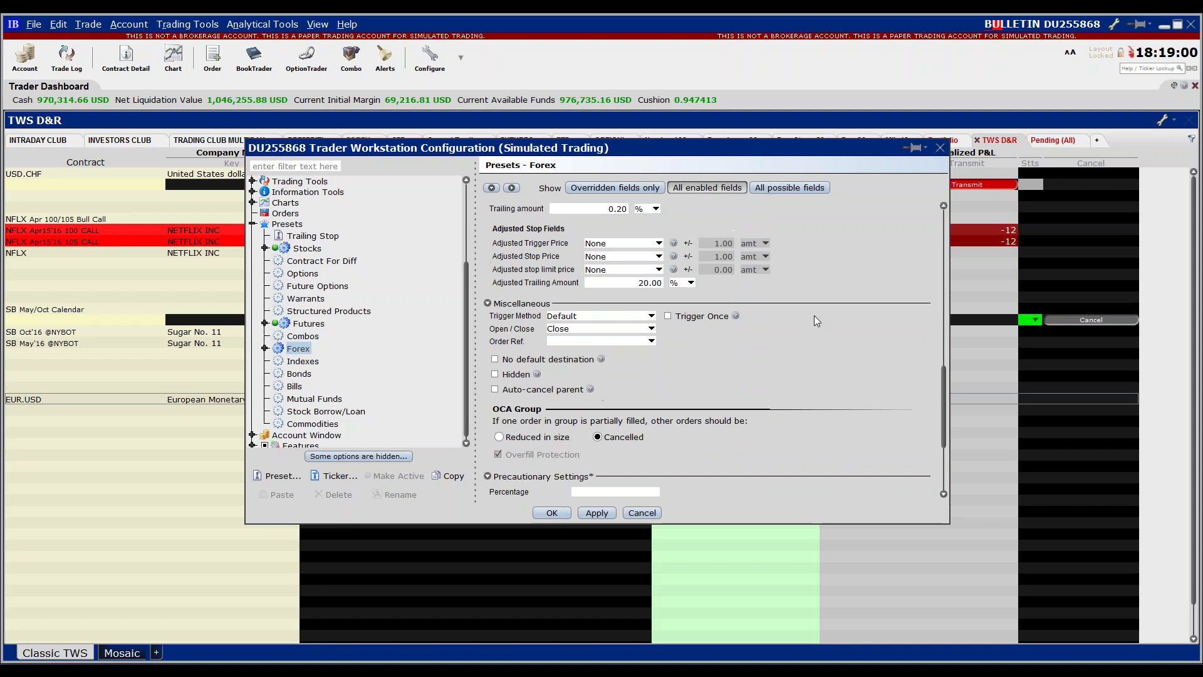
scroll(814, 315, "down", 5)
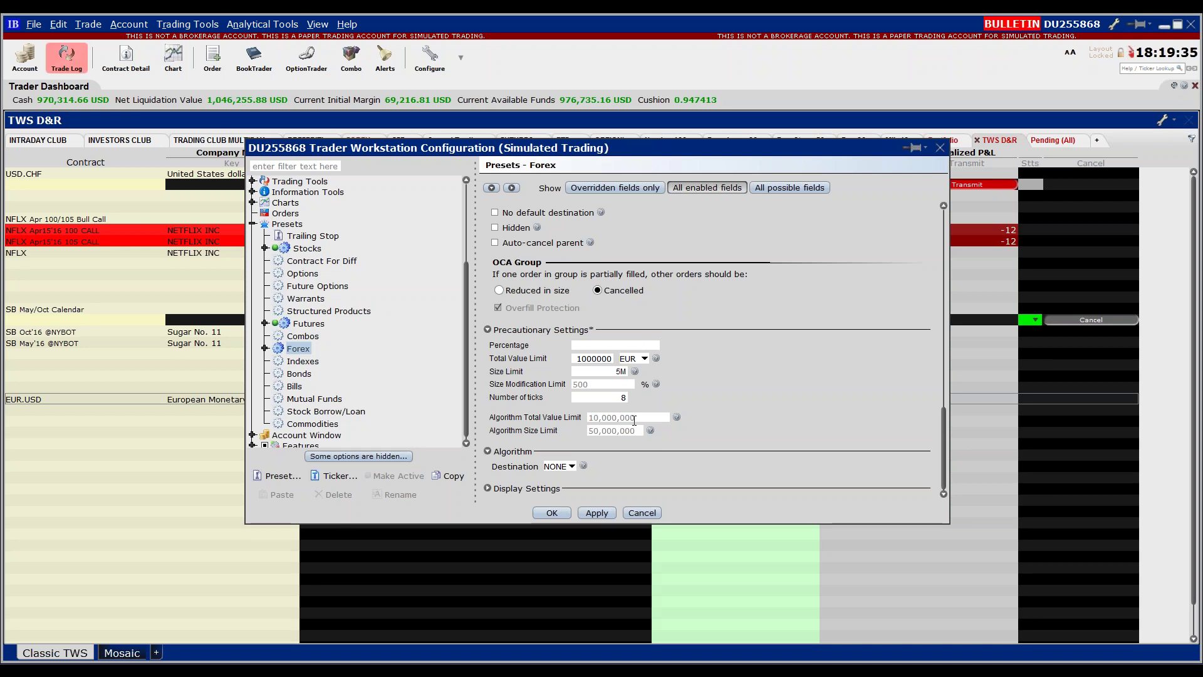
Save the Forex preset, propagating Order Type and Time in Force to all the listed currency contracts.
left_click(592, 514)
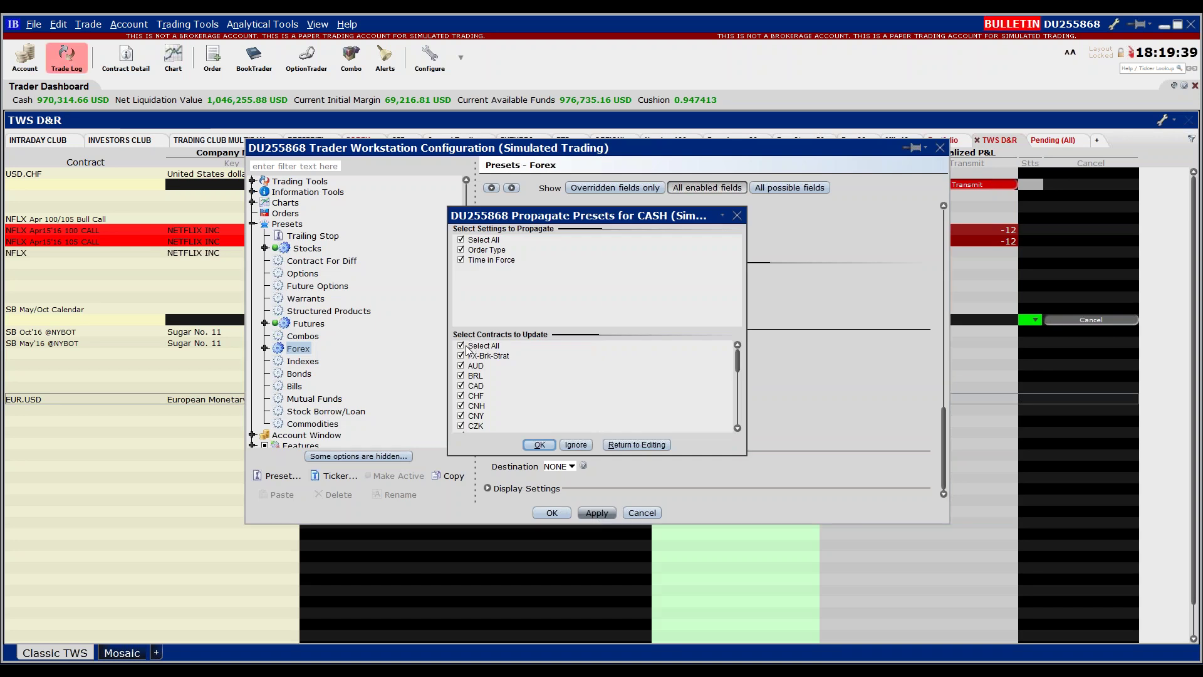
left_click(538, 445)
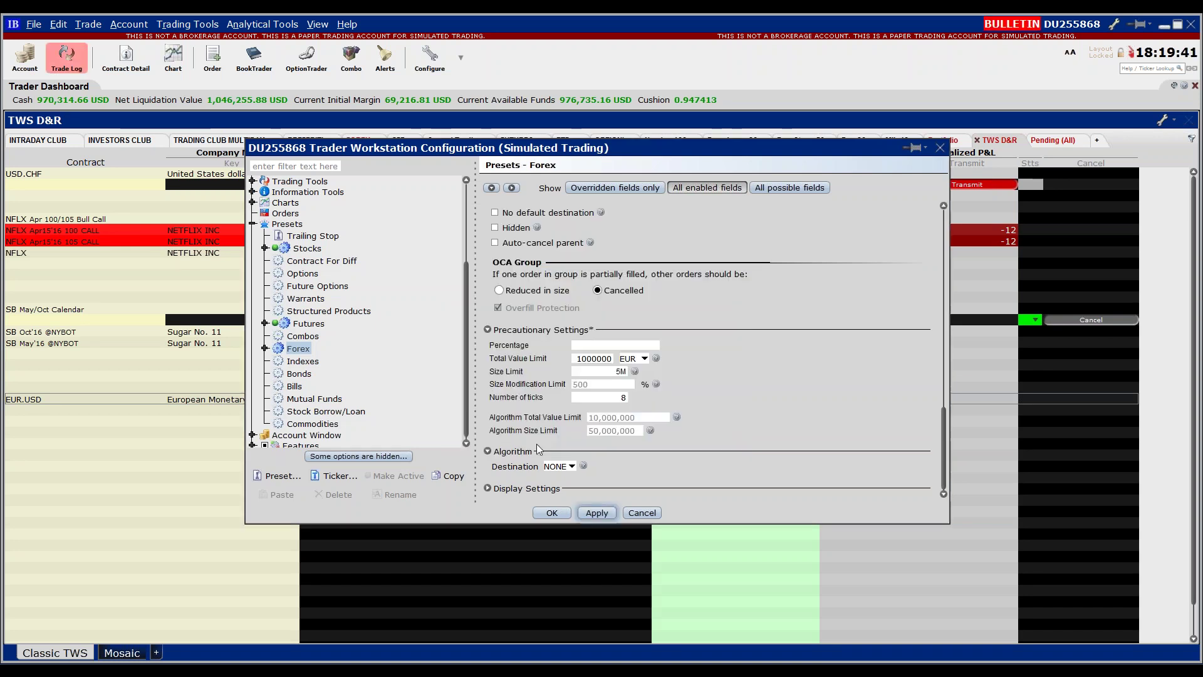
left_click(551, 512)
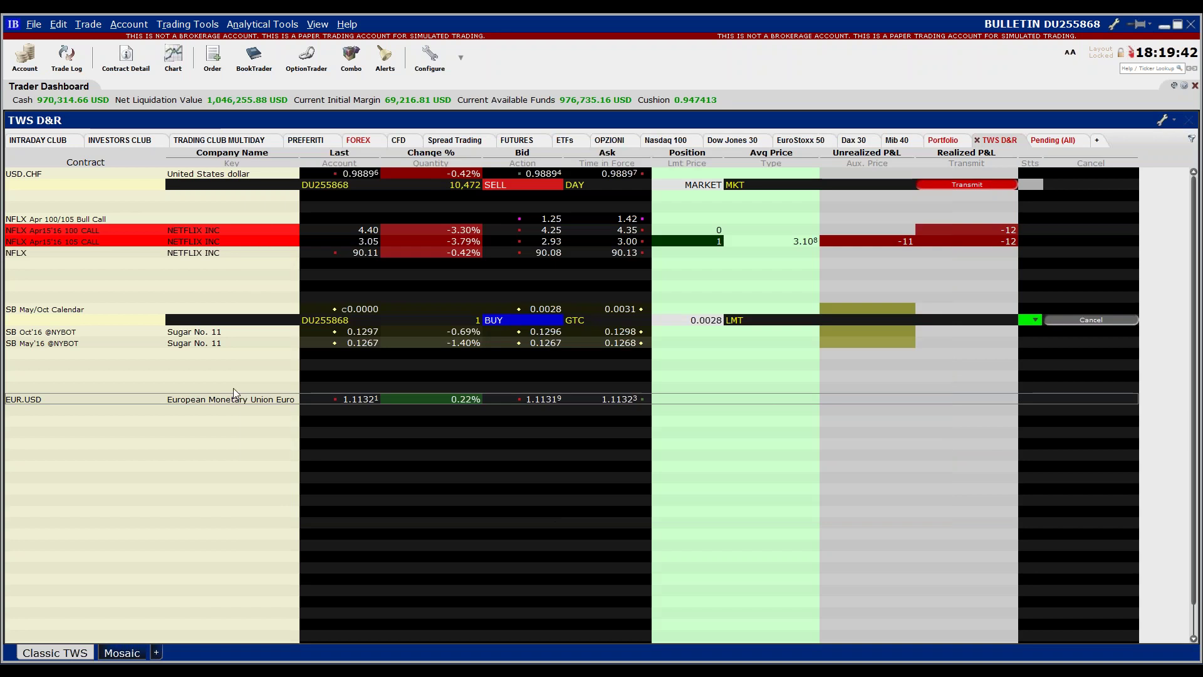
Create and transmit a 50K EUR.USD GTC buy order, LMT 1.11325, with attached sell orders at LMT 1.11400 and STP 1.11250.
right_click(58, 400)
left_click(75, 392)
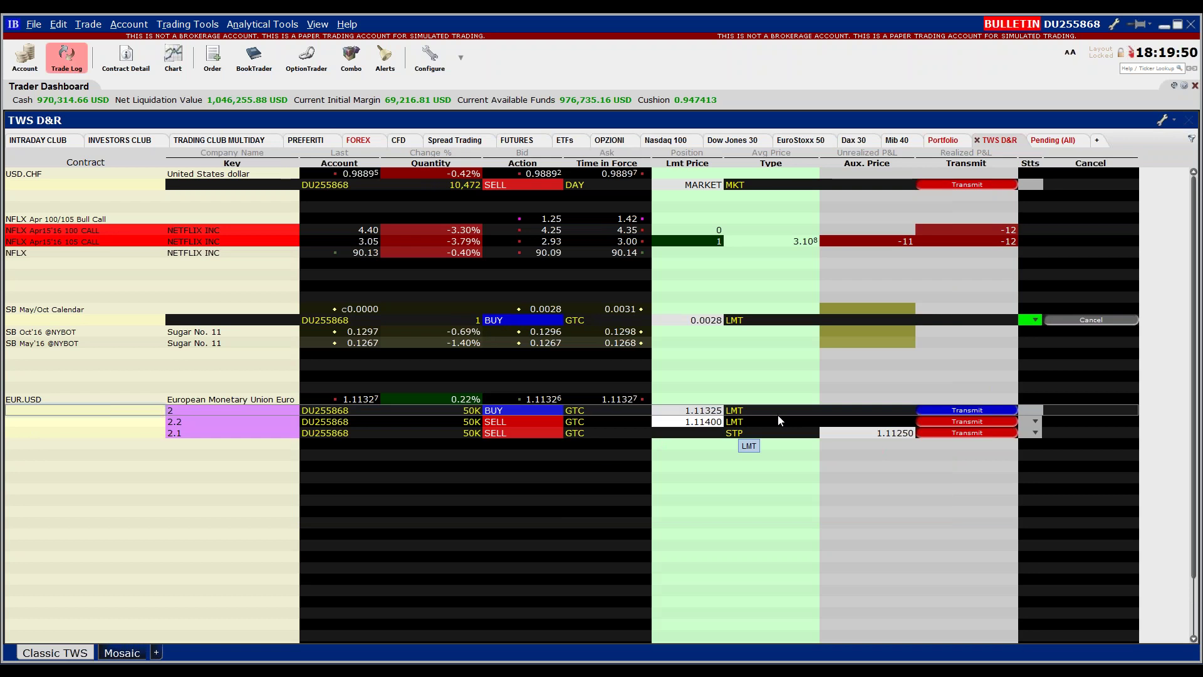
left_click(428, 423)
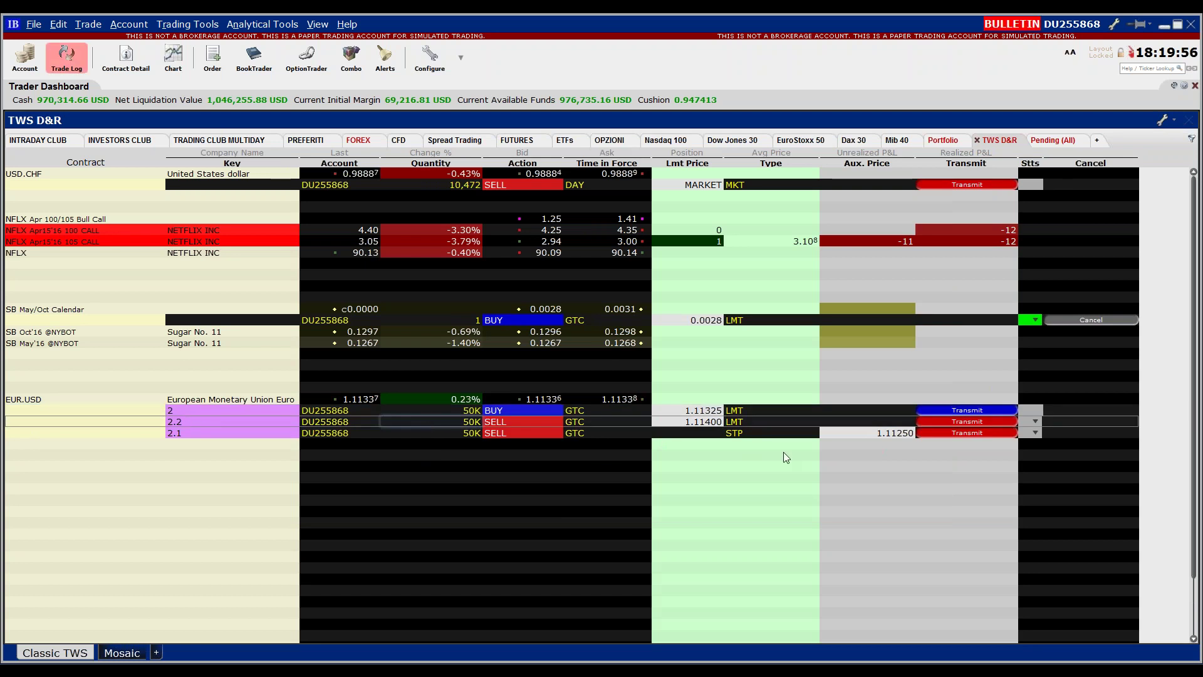
left_click(366, 435)
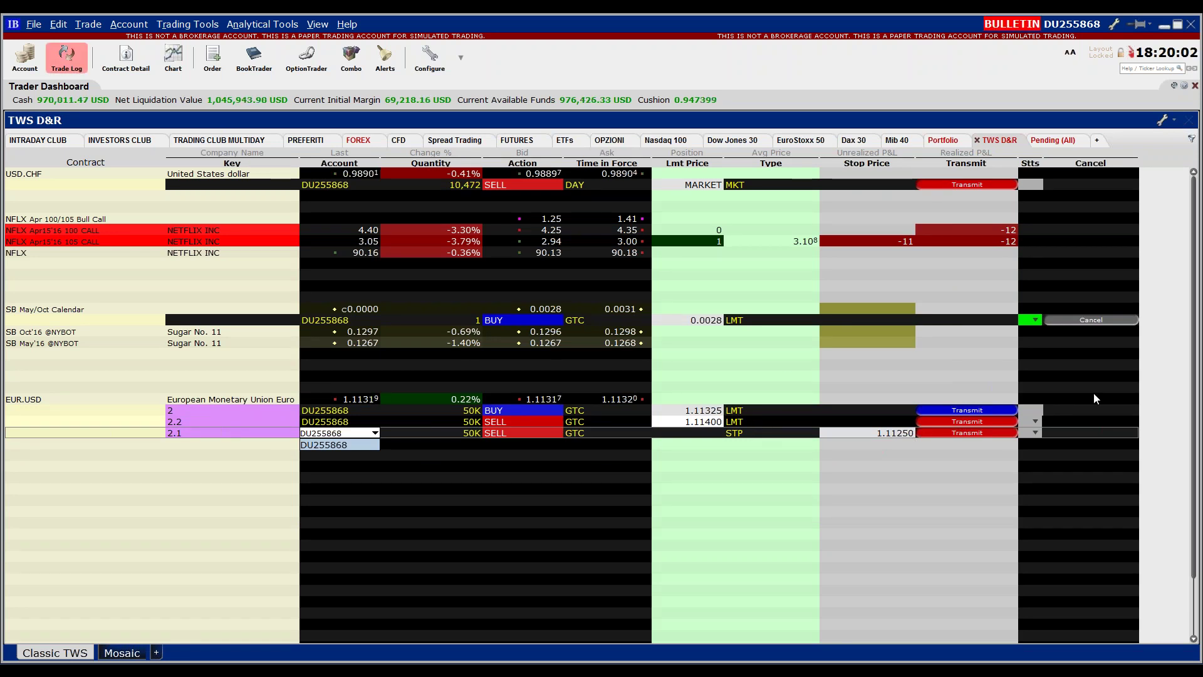
left_click(953, 411)
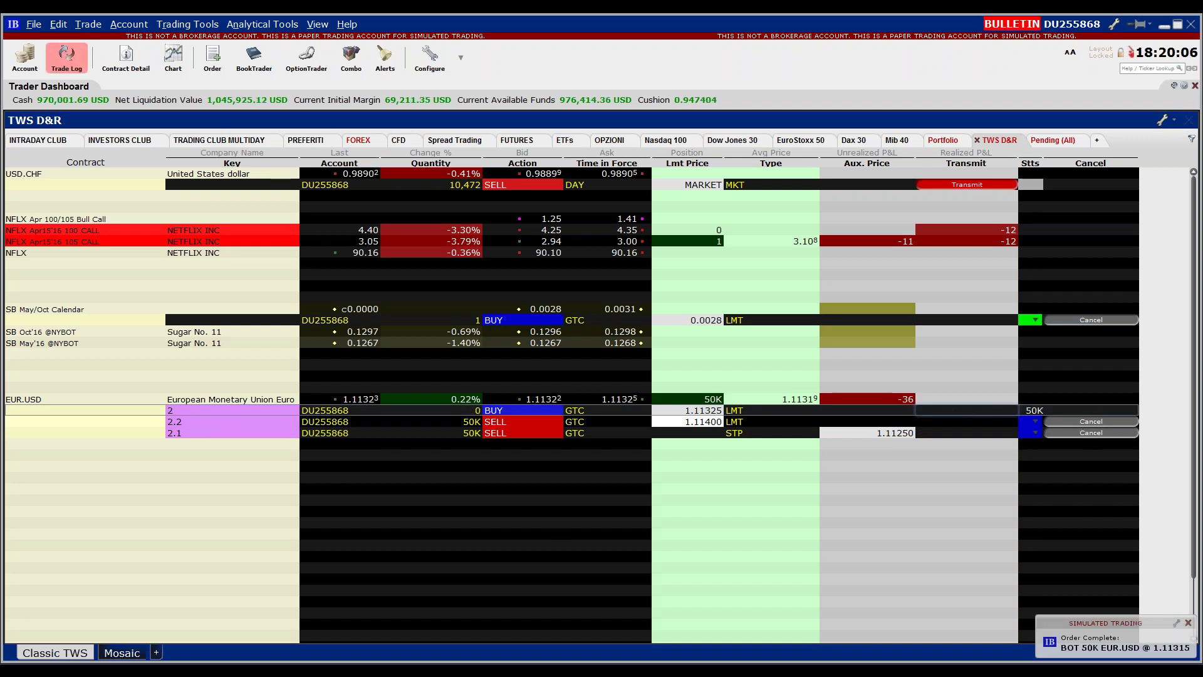
Open the EUR.USD chart, switch it to 6 Months/Daily candles and narrow the displayed period to 17 days.
left_click(82, 399)
left_click(173, 58)
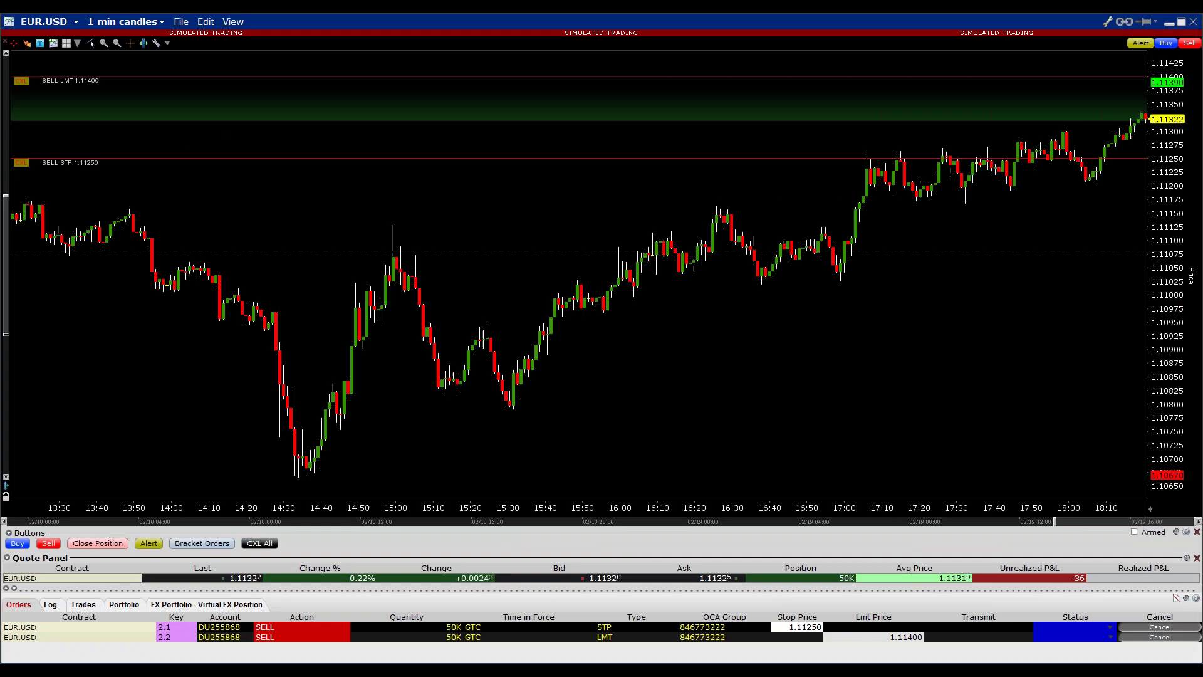
left_click(125, 21)
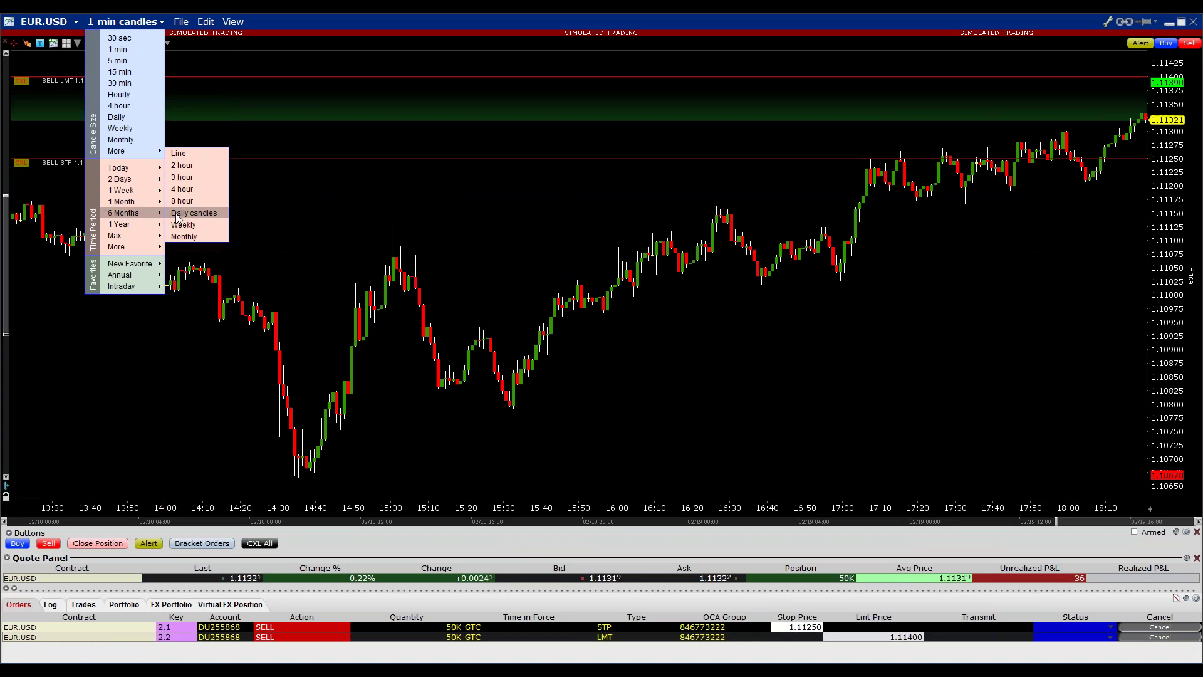
left_click(179, 213)
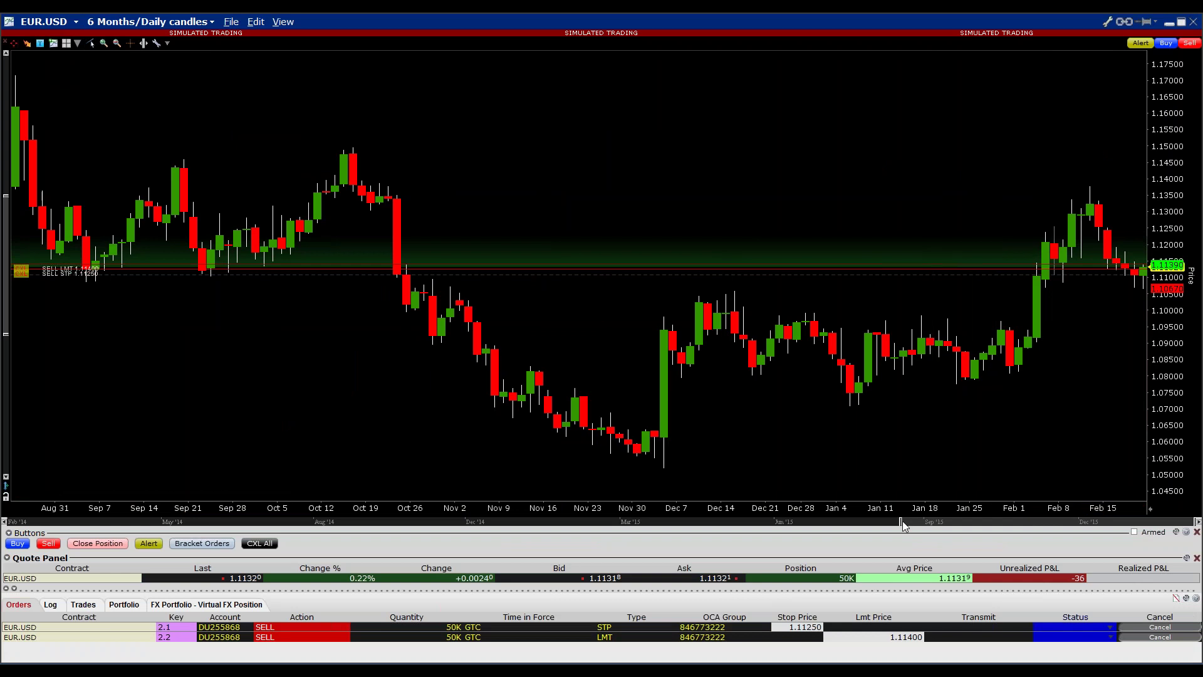
left_click_drag(902, 520, 1155, 521)
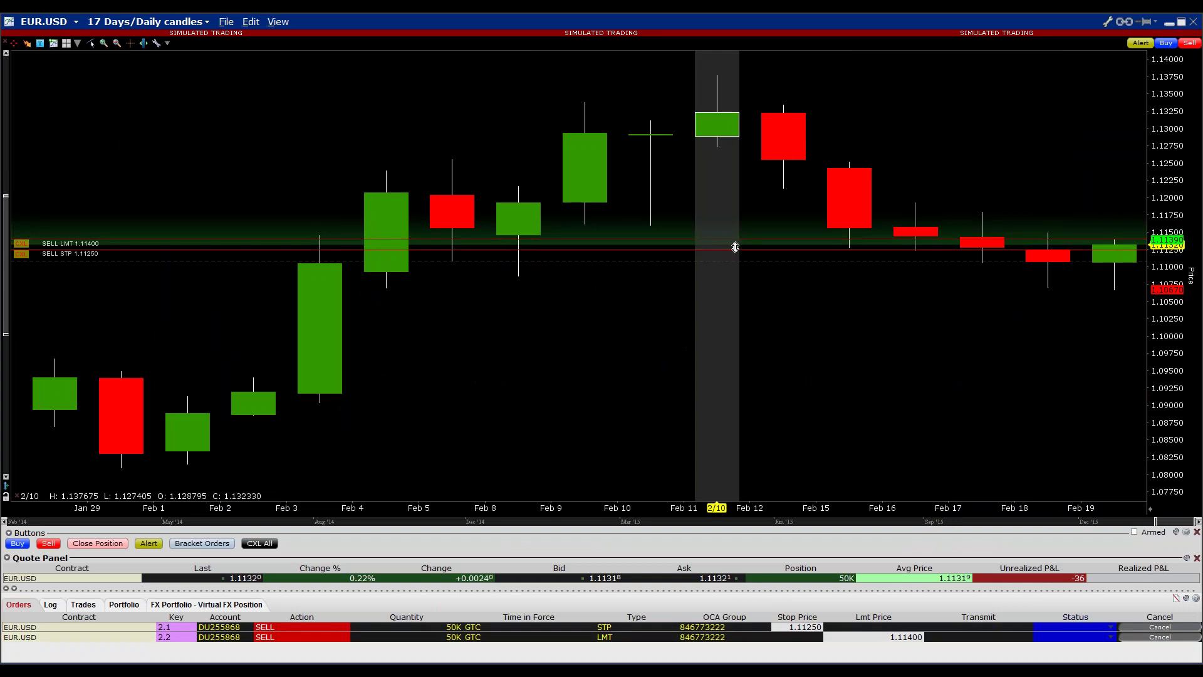
Move the EUR.USD sell limit to about 1.13345 and the sell stop to about 1.09720 on the chart, and minimize the chart.
left_click_drag(735, 244, 734, 105)
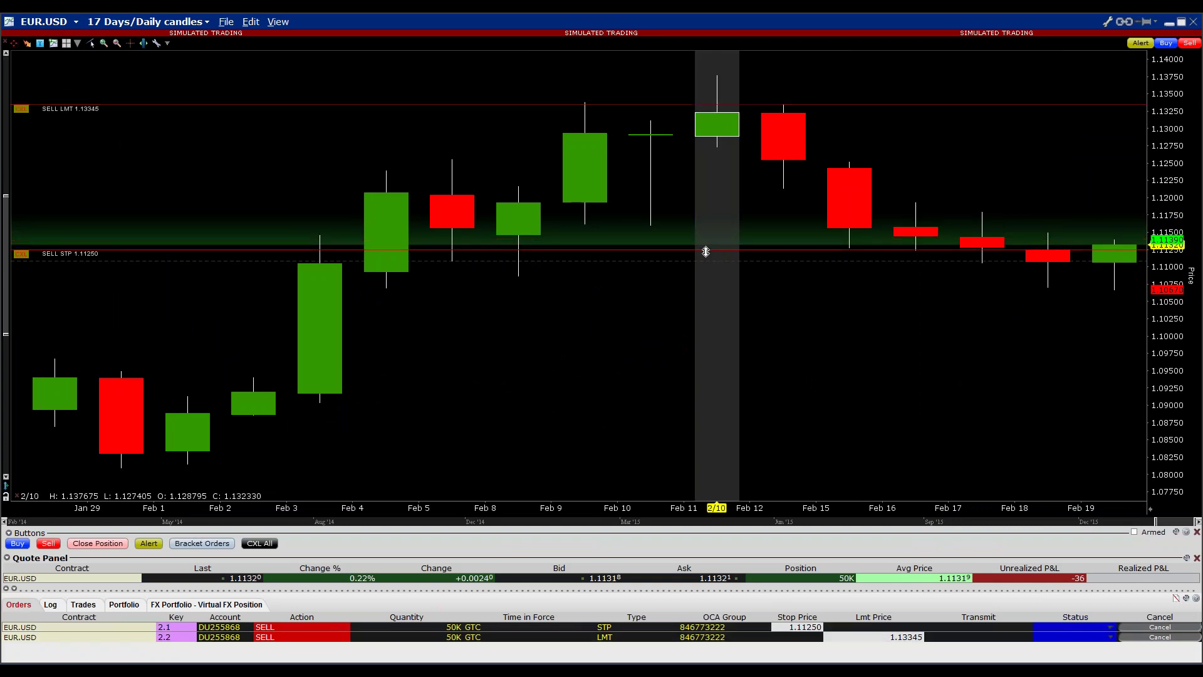
left_click_drag(706, 252, 718, 357)
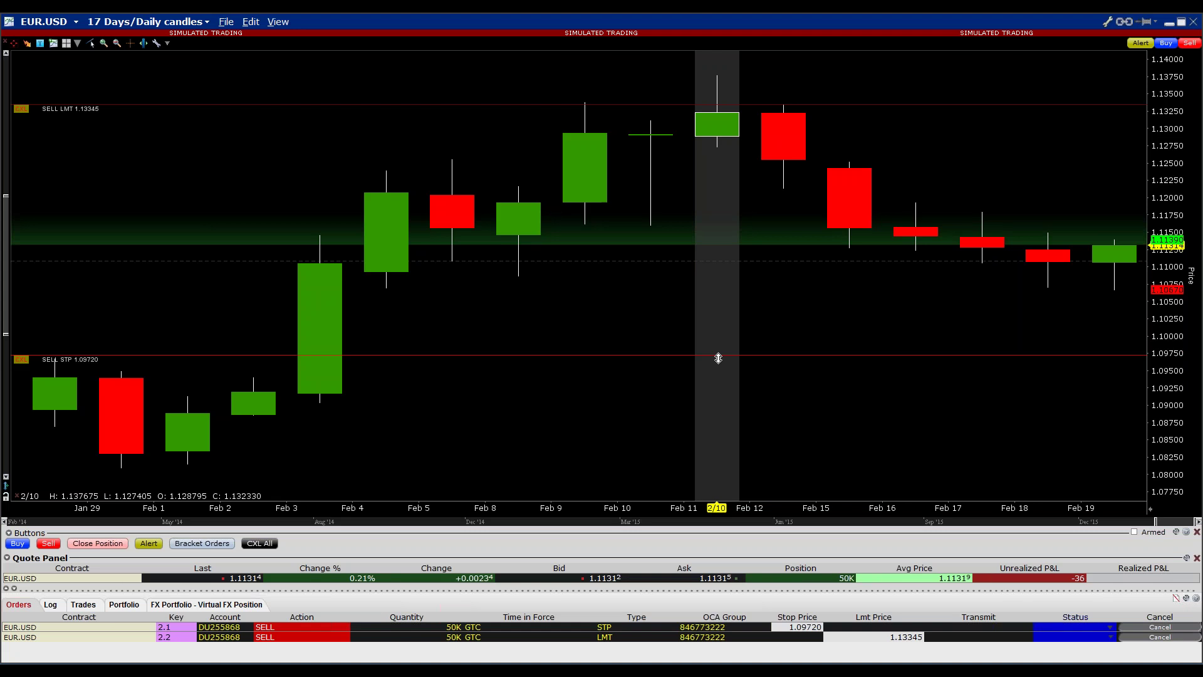
left_click(1167, 24)
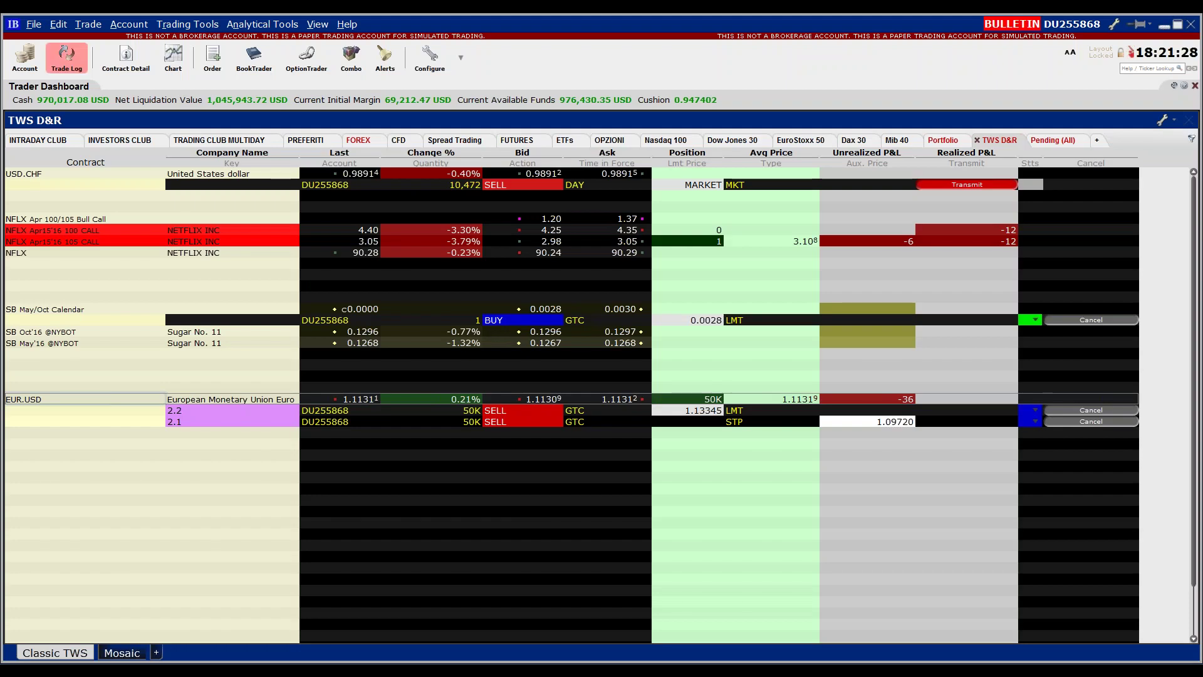
Close the NFLX Apr15'16 105 CALL position by transmitting a sell order for 1 contract, GTC, type MKT.
left_click(68, 219)
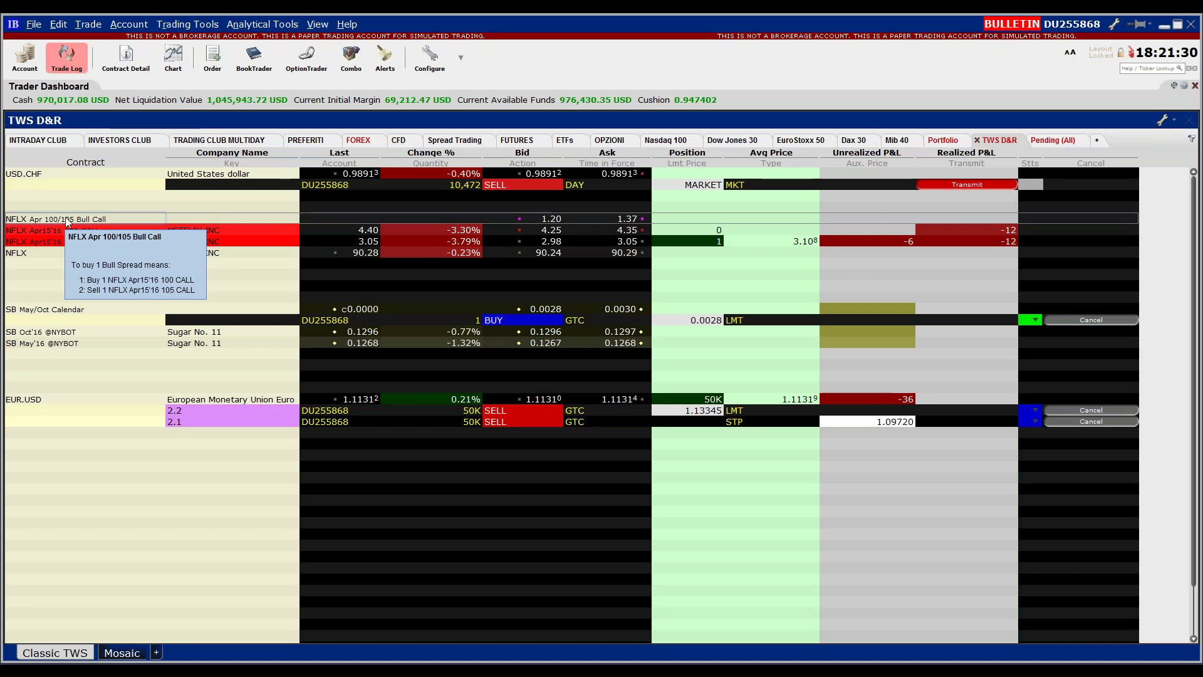
right_click(59, 241)
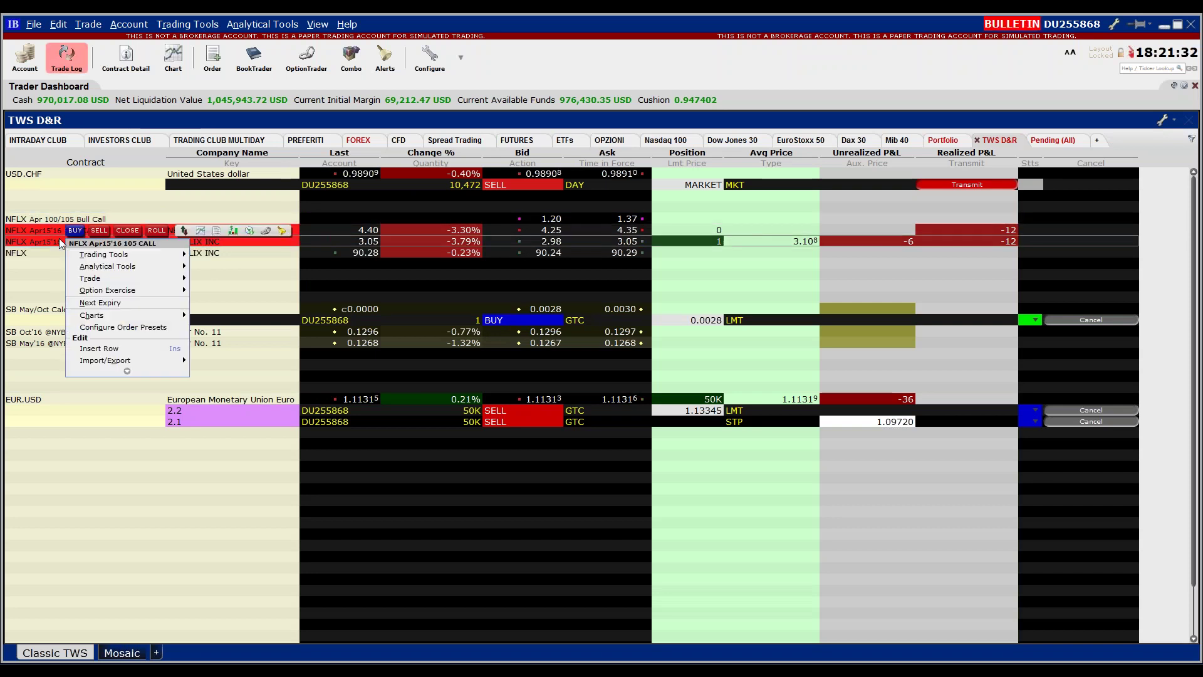
left_click(131, 230)
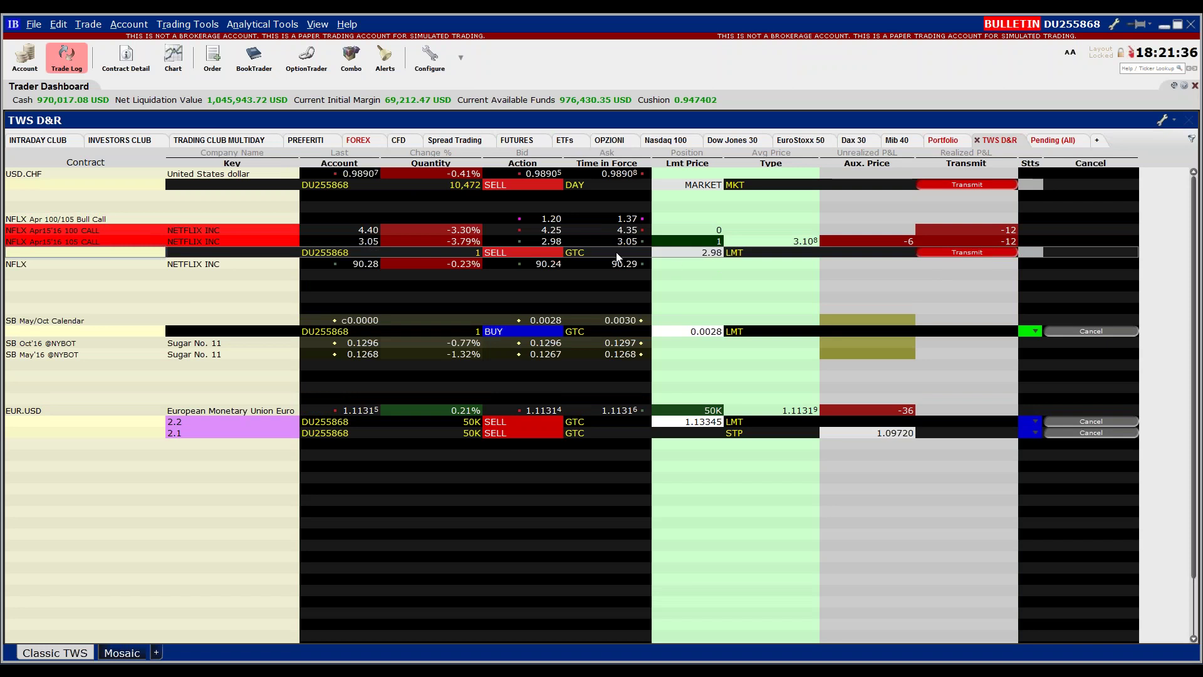
left_click(752, 252)
left_click(755, 272)
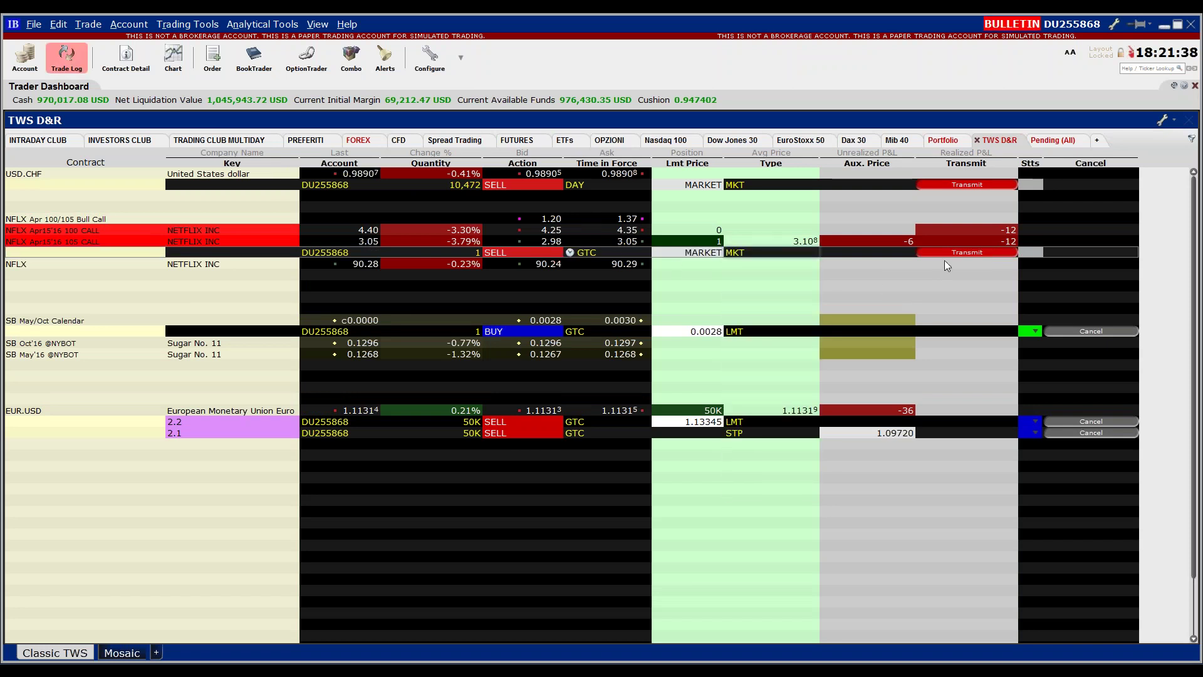
left_click(949, 252)
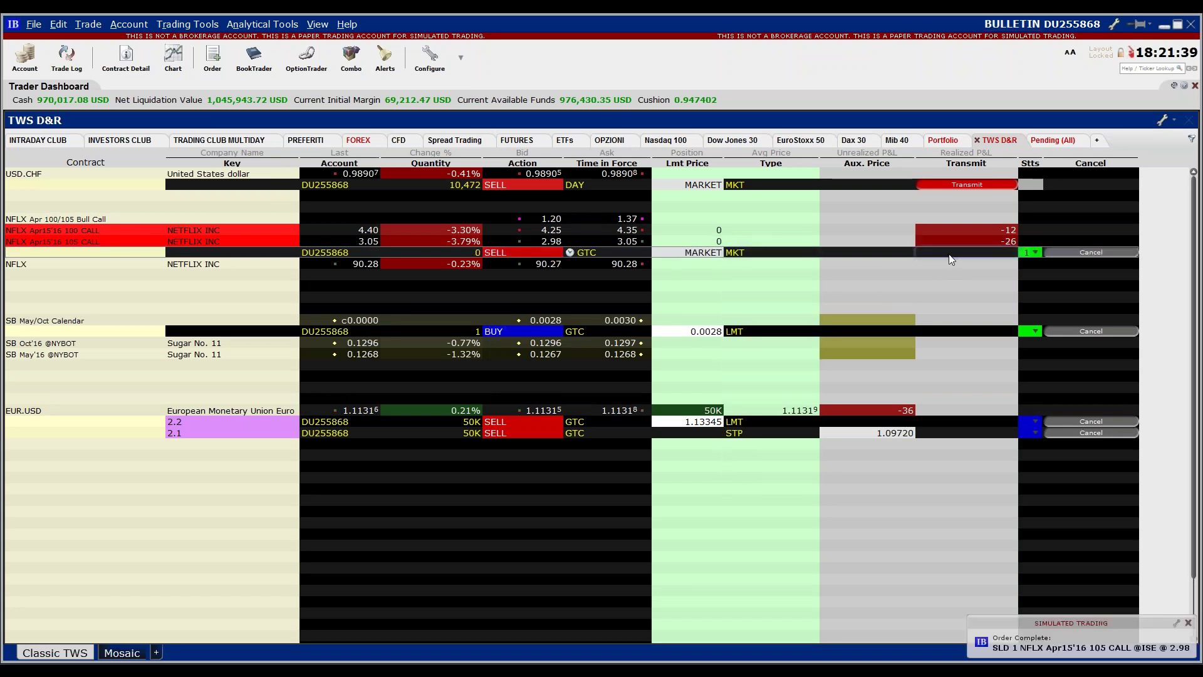
Create a GTC buy order for 1 NFLX Apr 100/105 Bull Call at LMT 1.37, and check its margin impact and estimated commission without transmitting.
right_click(127, 219)
left_click(142, 212)
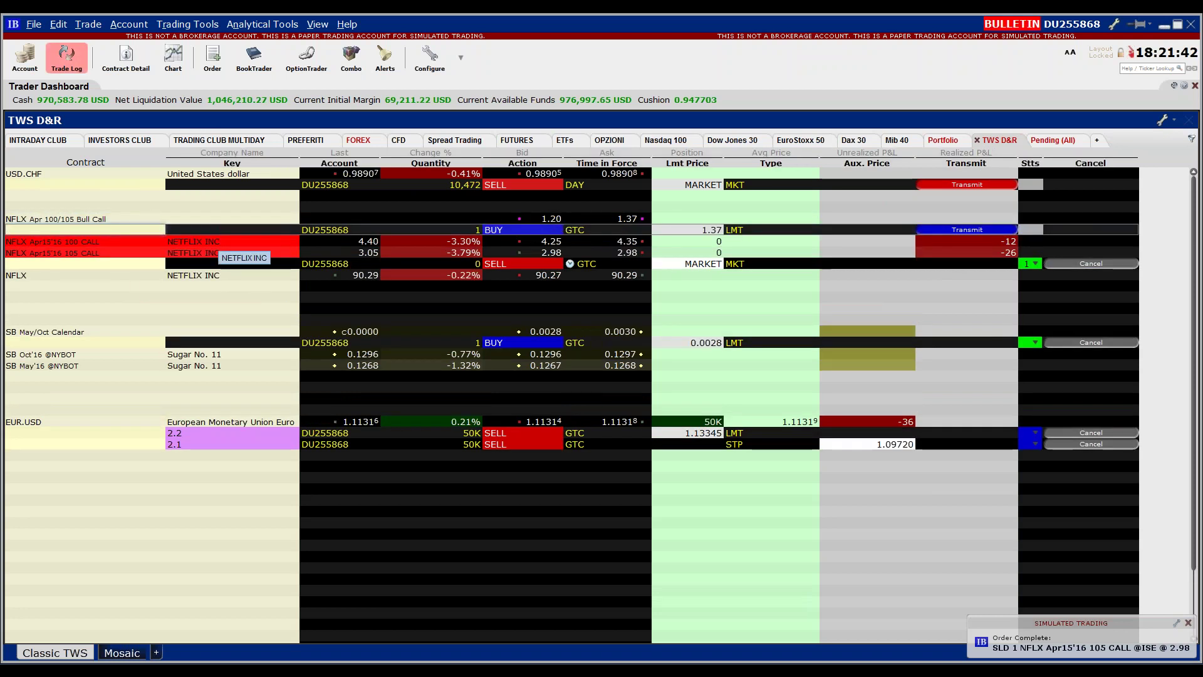
right_click(108, 226)
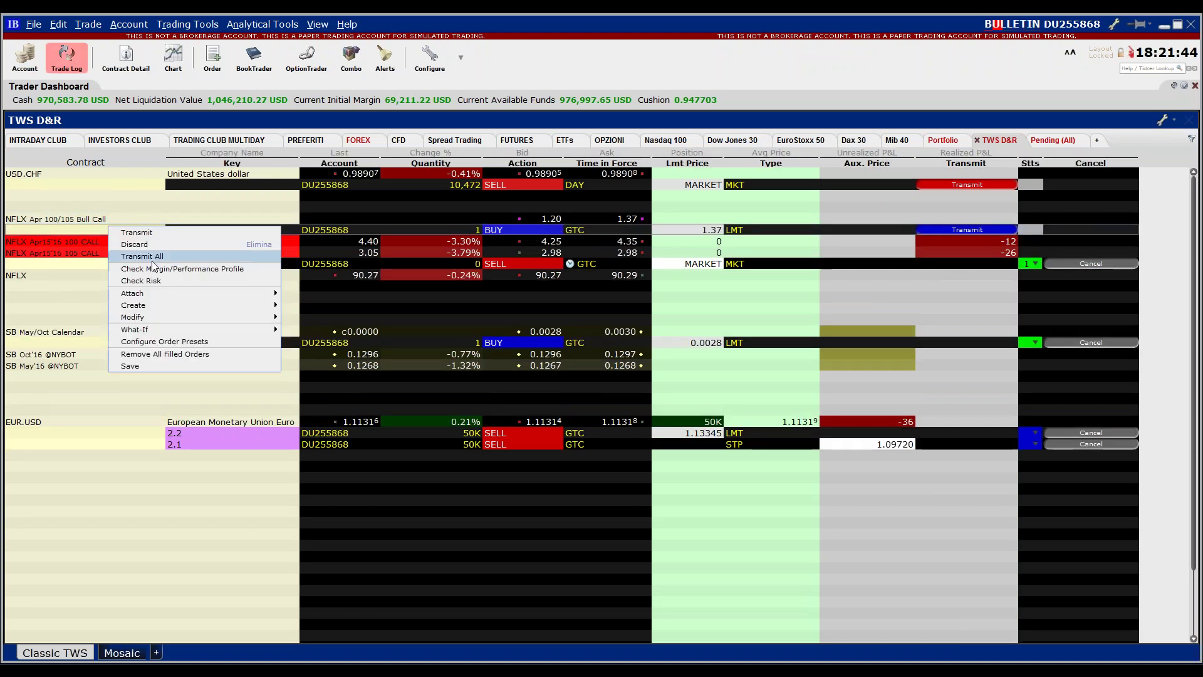
left_click(153, 268)
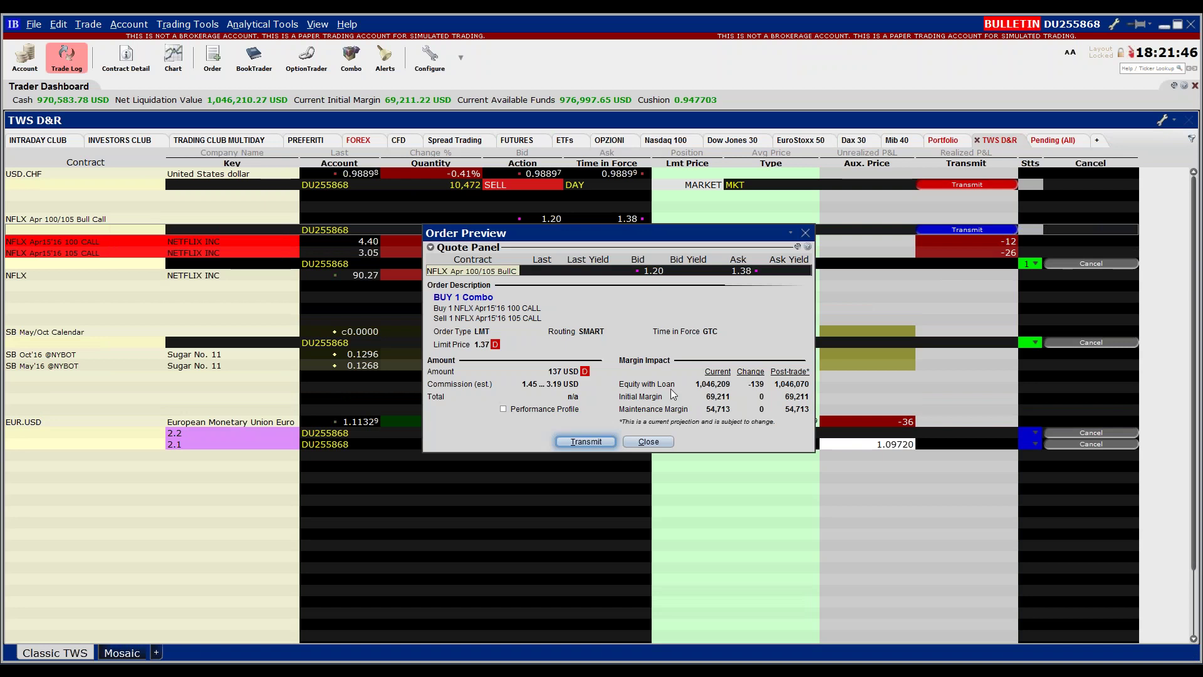
left_click_drag(581, 391, 541, 392)
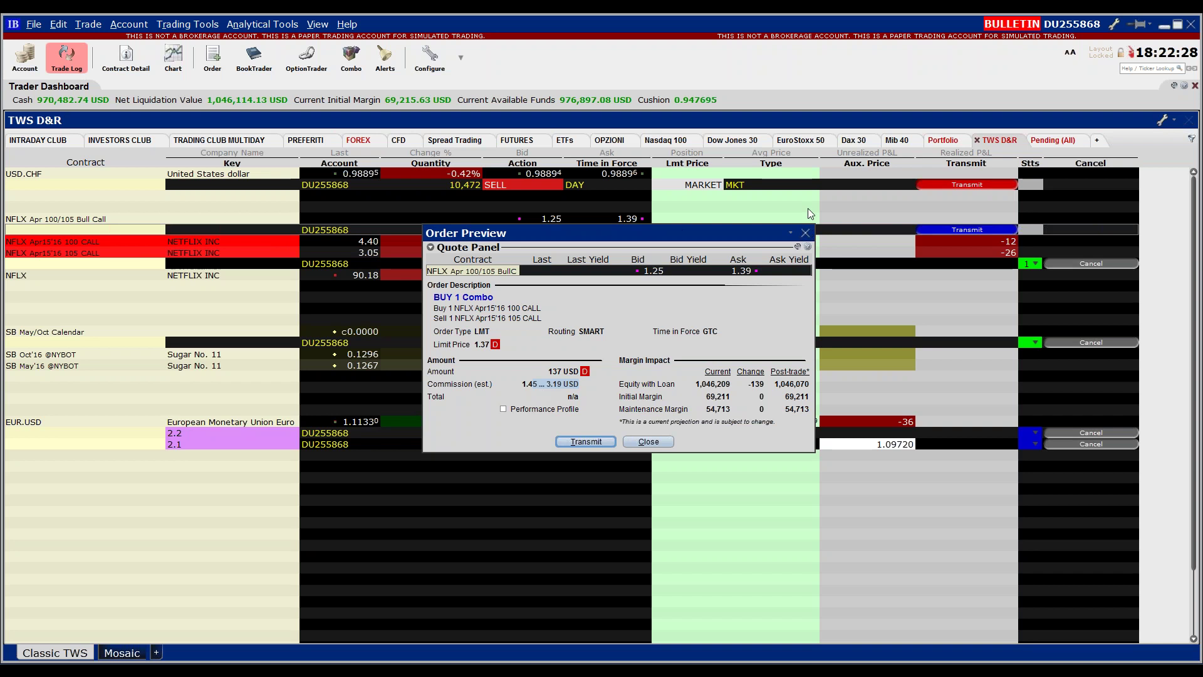
key("Escape")
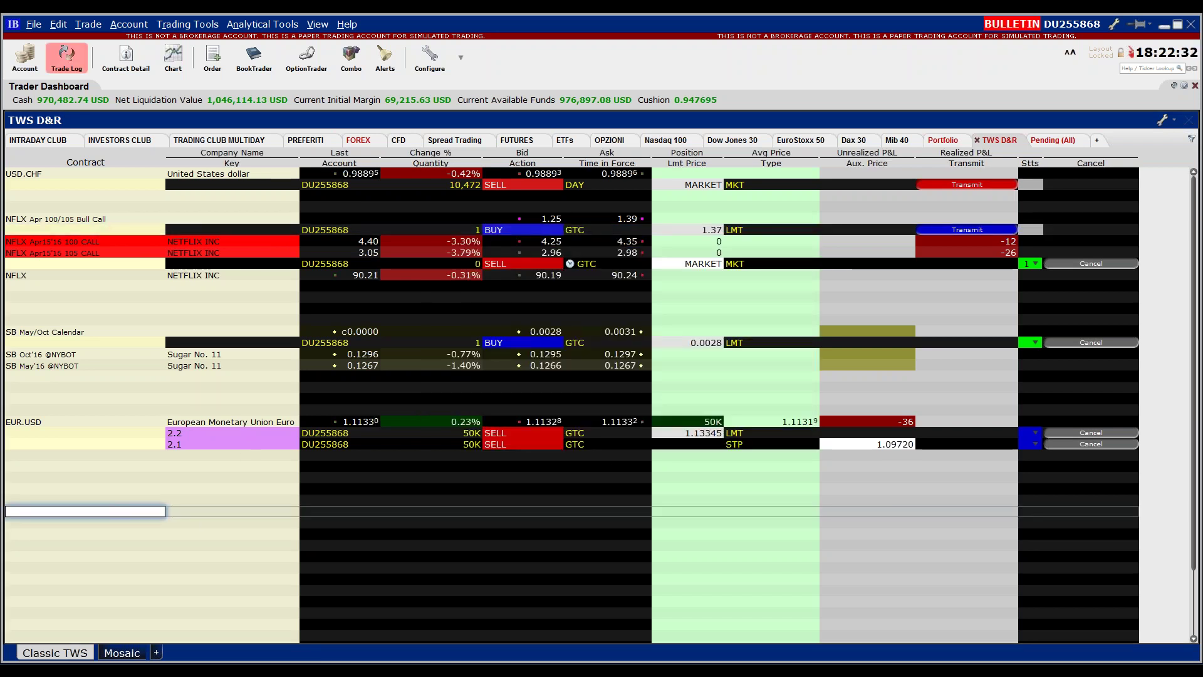
Add the BHP stock contract to an empty row below the EUR.USD orders.
type("EUR")
key("Return")
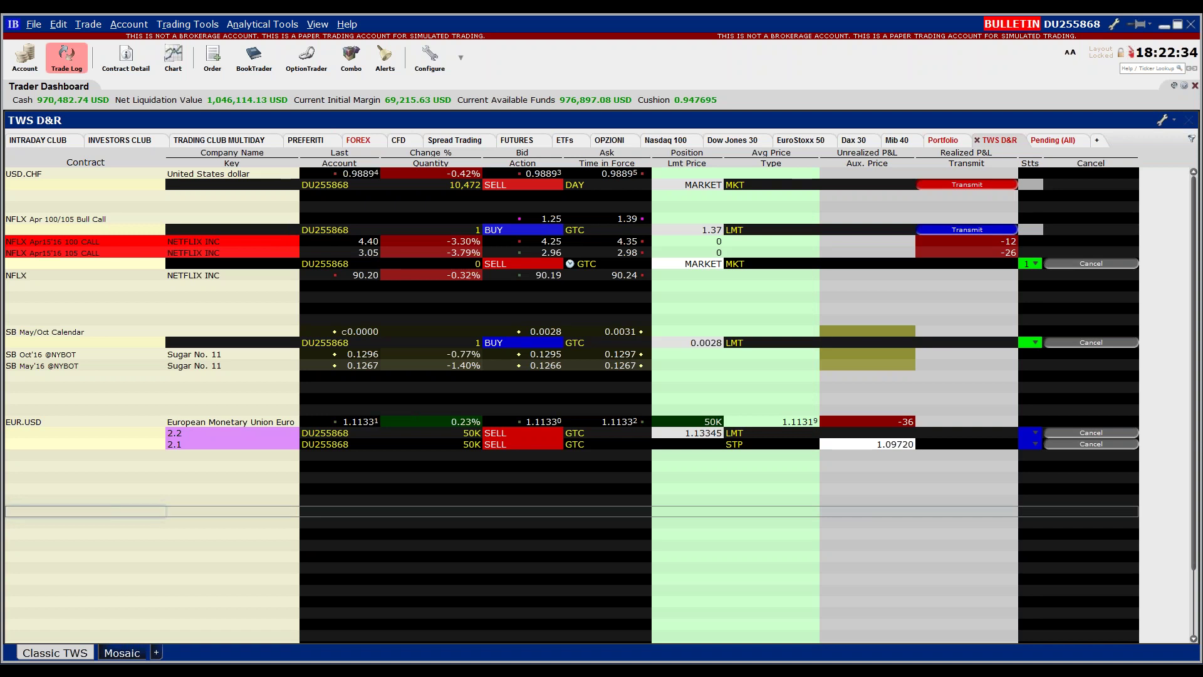
left_click(230, 349)
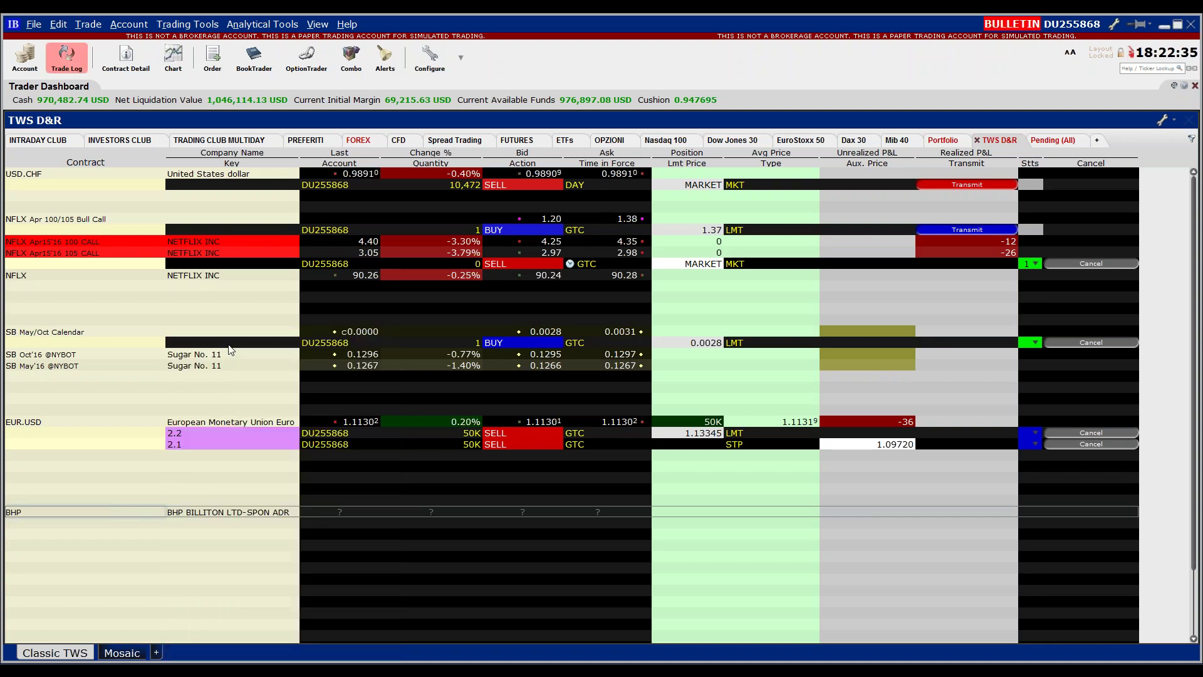
View the BHP option chains full screen in OptionTrader, list the available last trading days, and minimize the window.
left_click(307, 56)
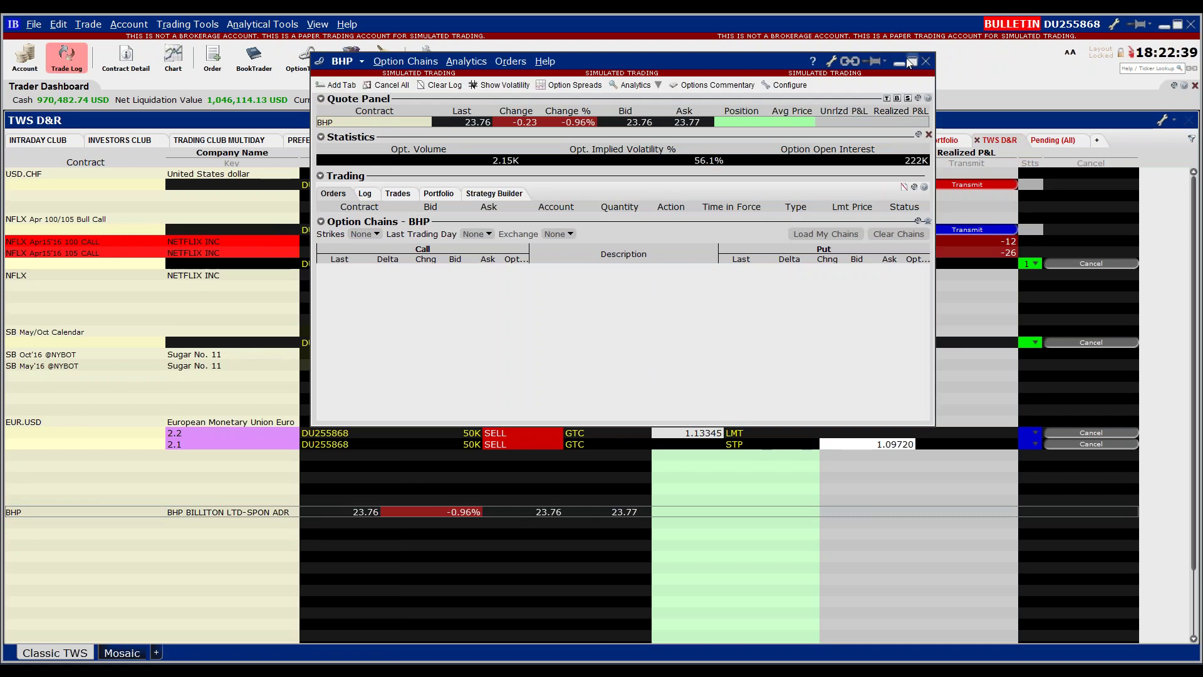
left_click(912, 60)
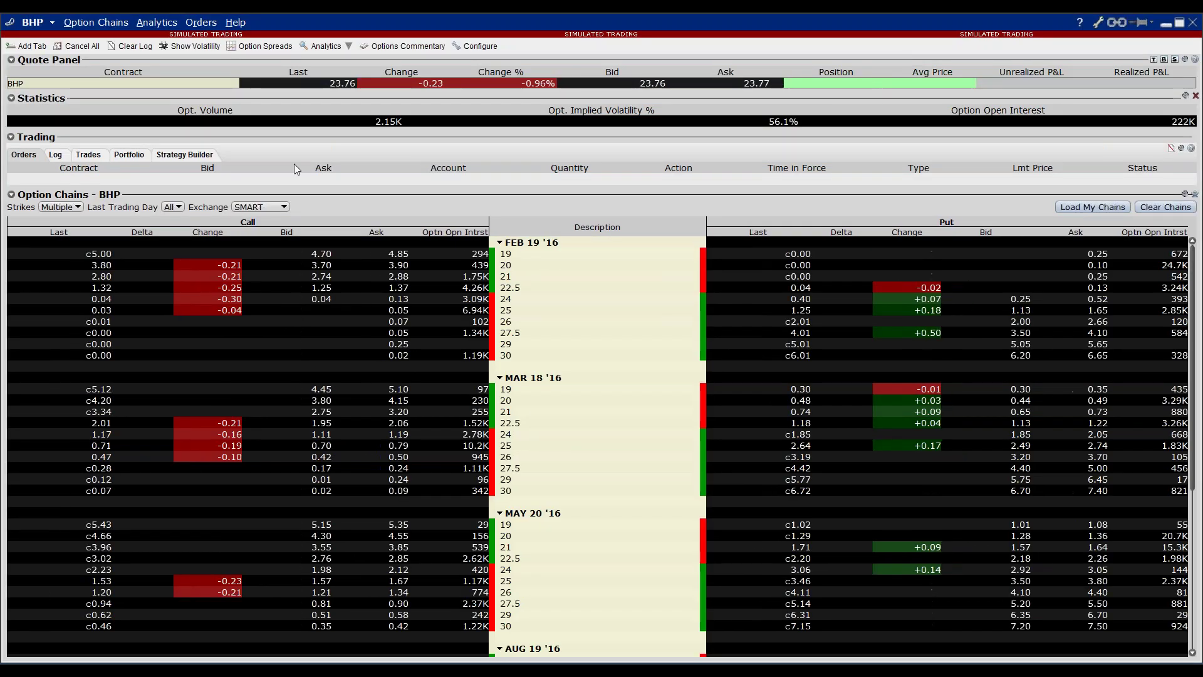
left_click(172, 207)
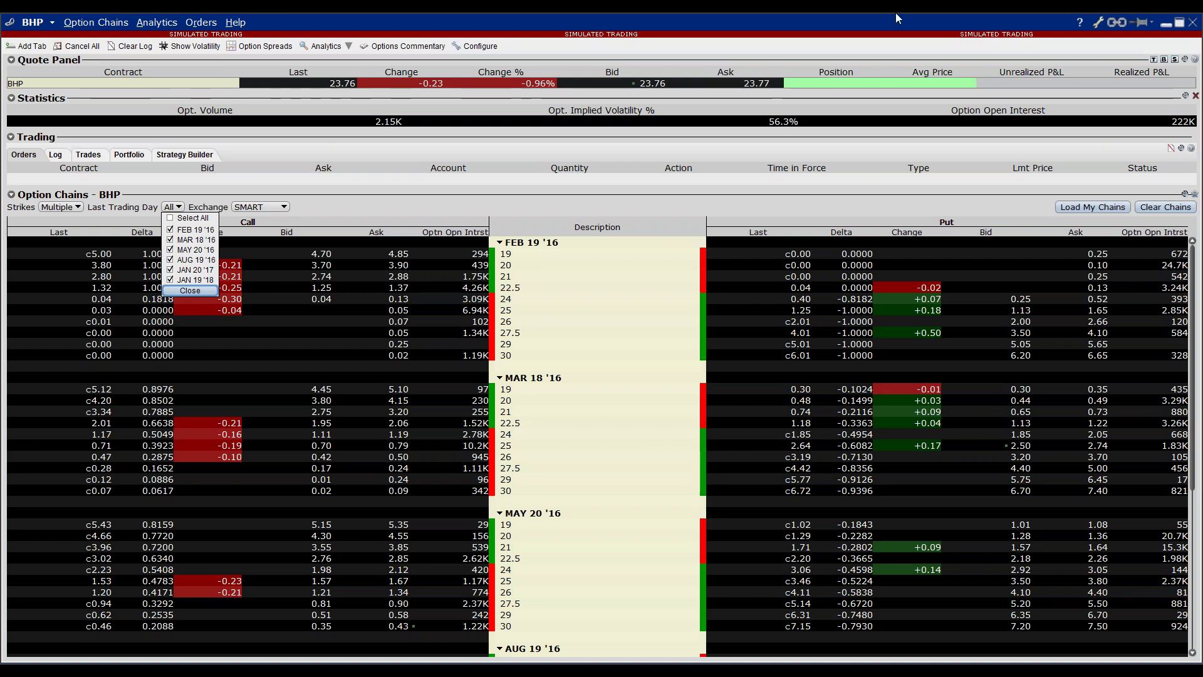
left_click(1167, 23)
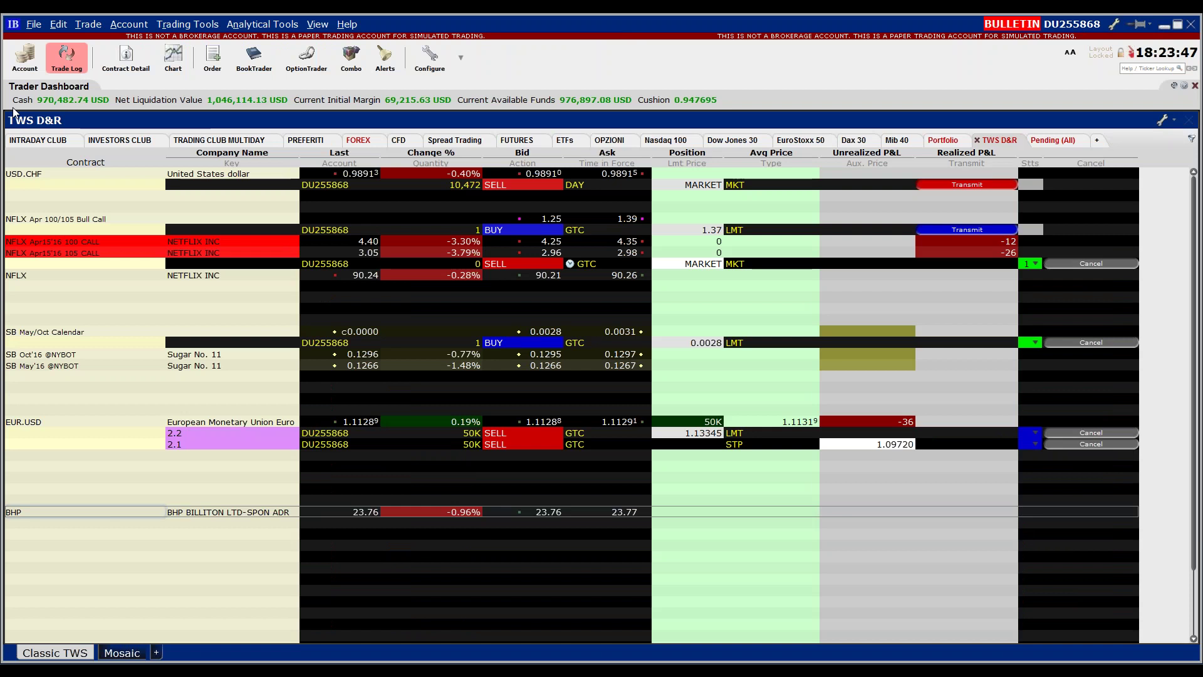
Review the balances, margin requirements, FX positions and portfolio in the Account window, and close it.
left_click(25, 57)
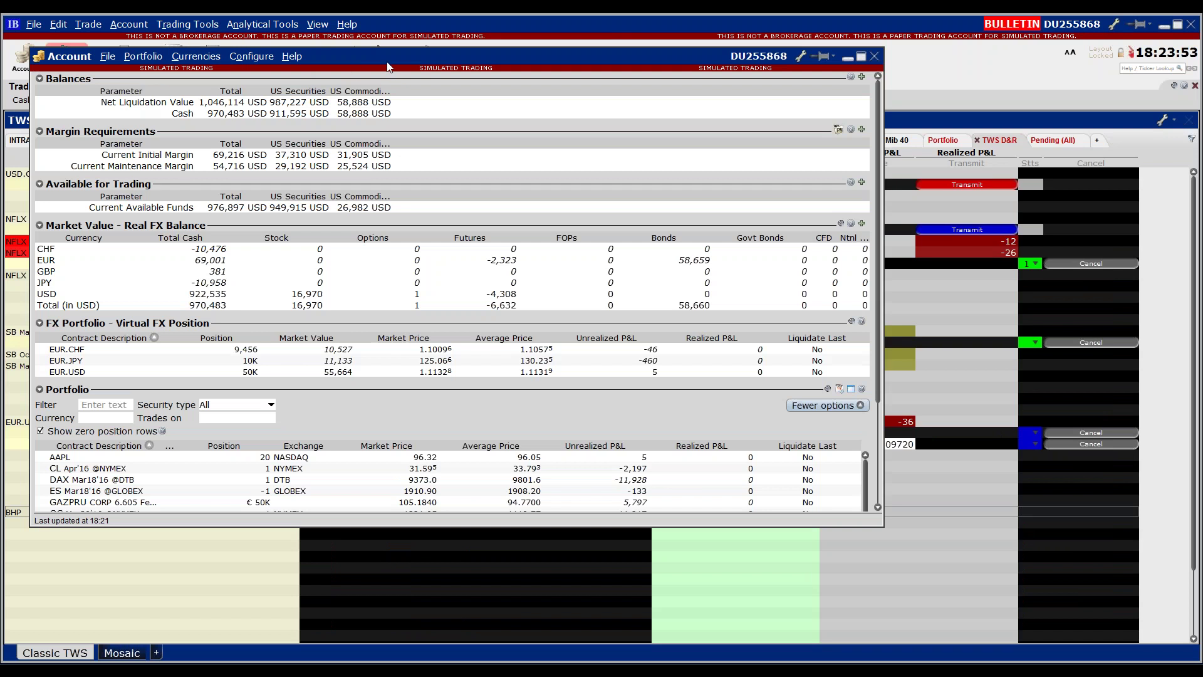
left_click_drag(390, 57, 511, 53)
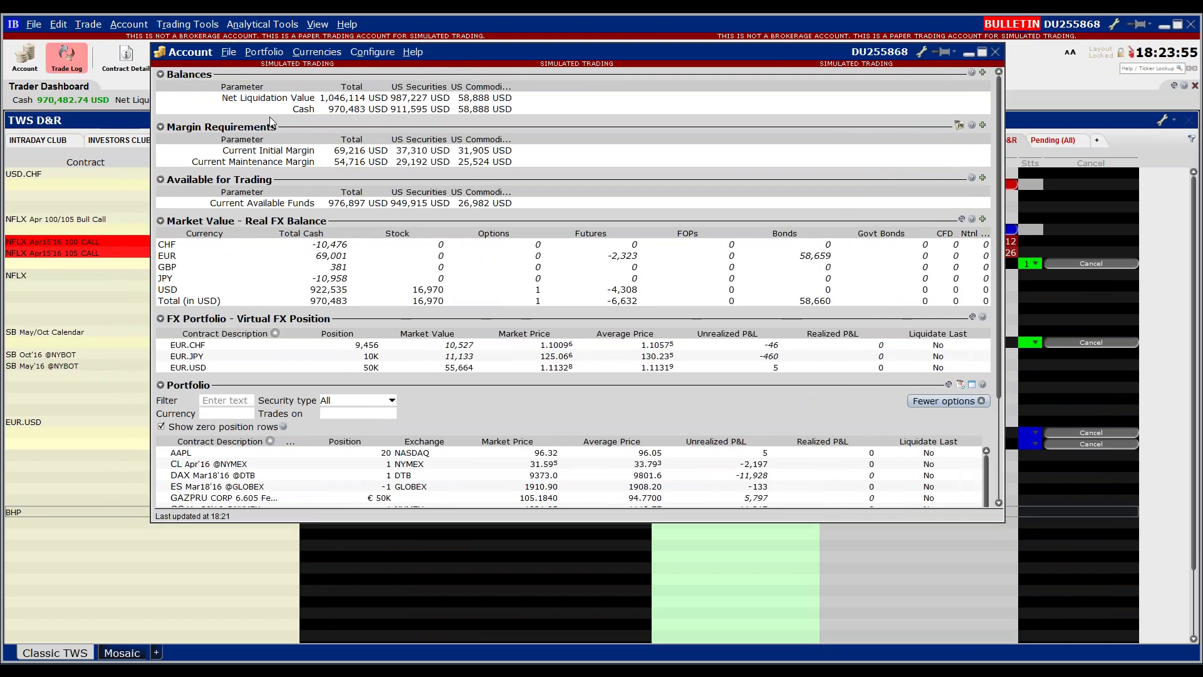
left_click(996, 52)
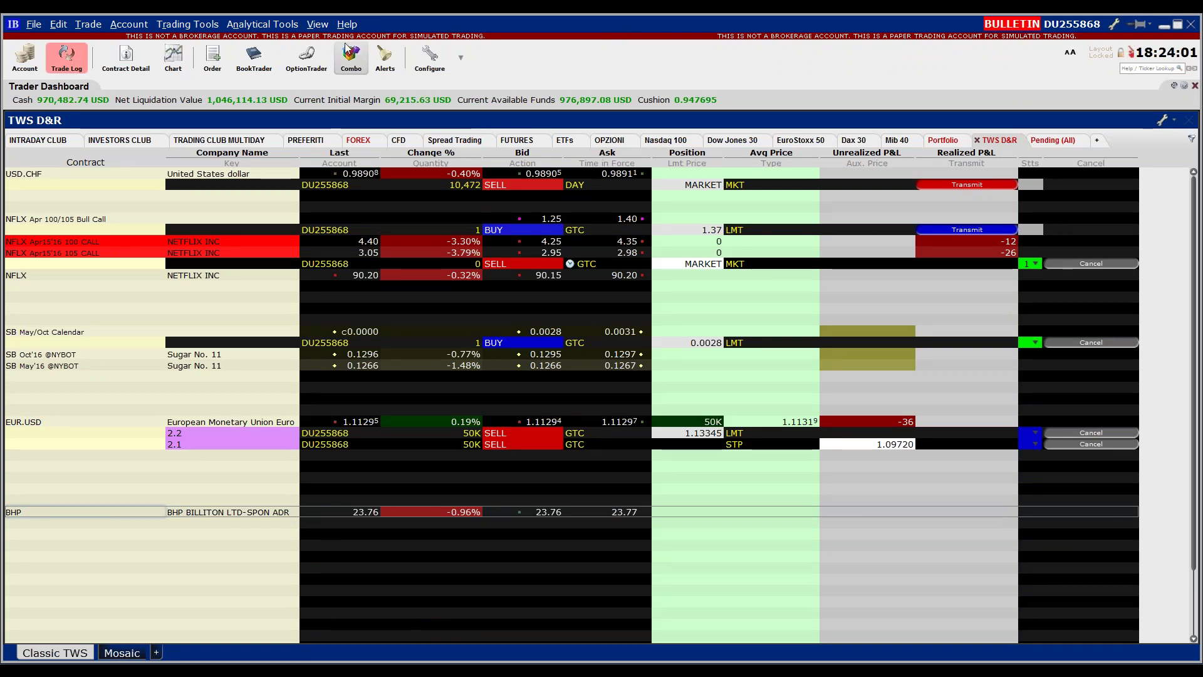
Hide the Trader Dashboard panel and display it again.
left_click(318, 27)
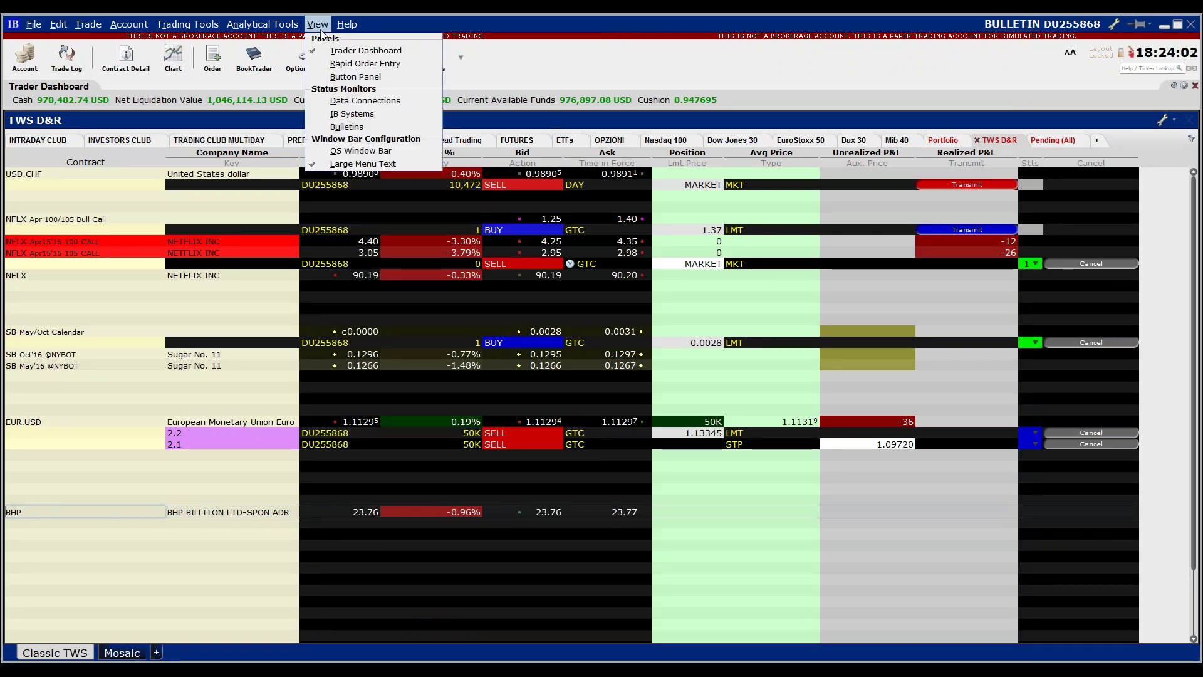
left_click(360, 51)
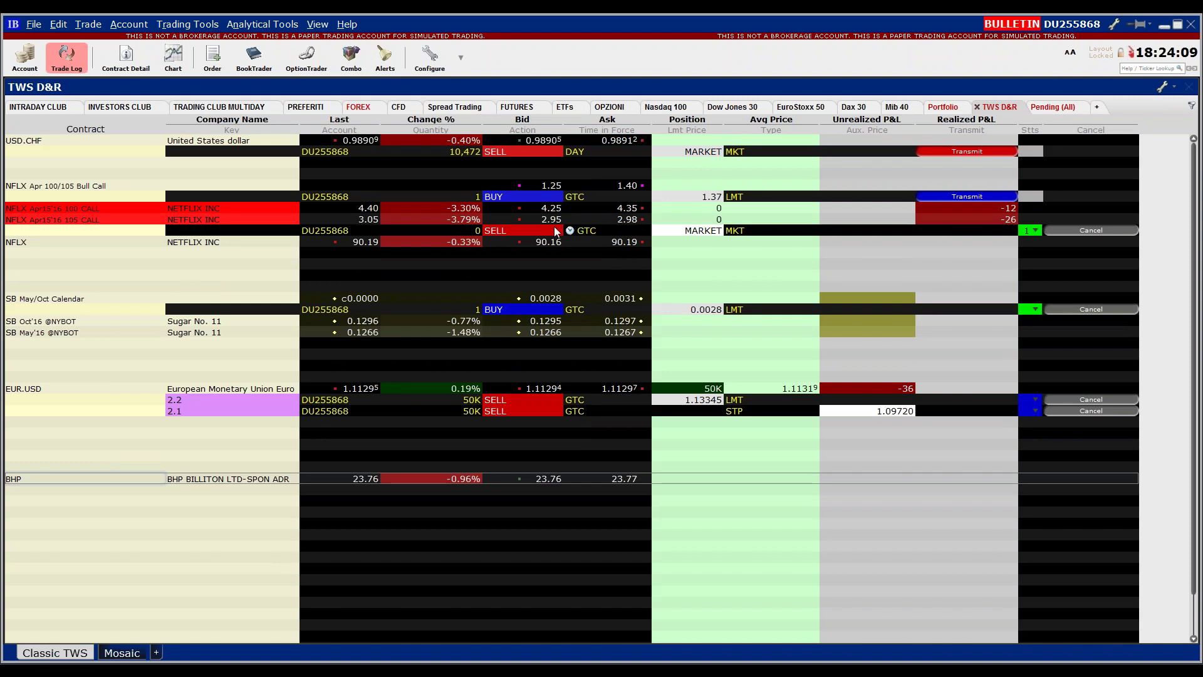
left_click(326, 26)
left_click(330, 50)
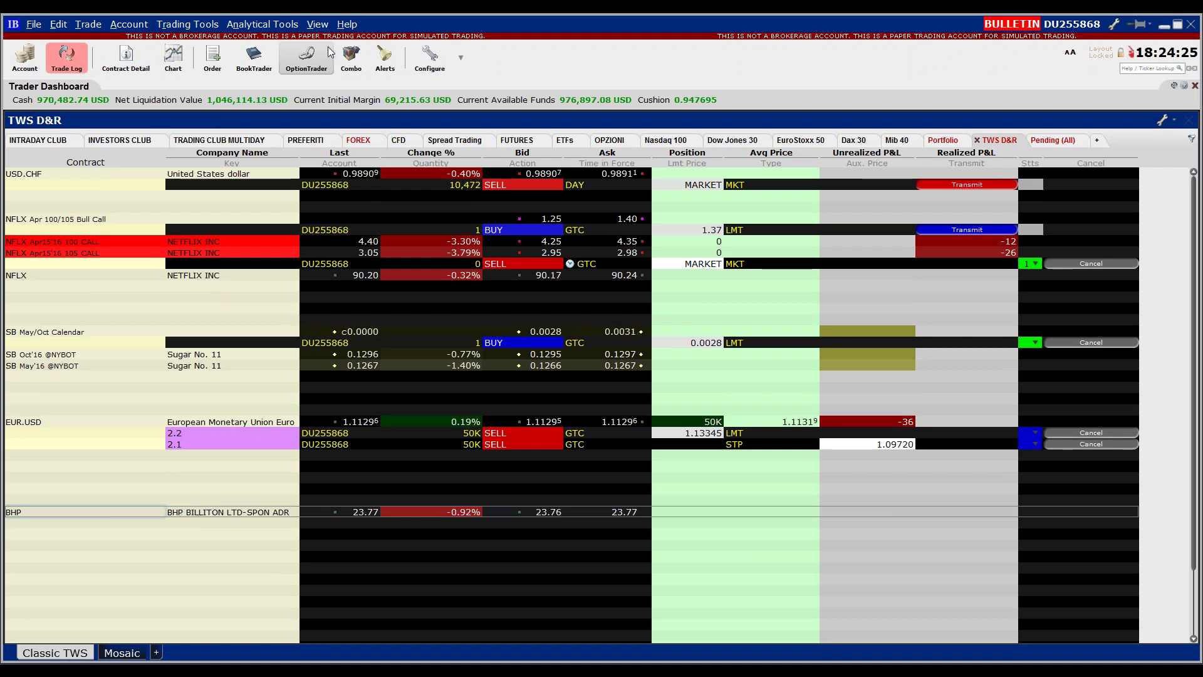
Review the Trade Log with executions from all days shown, and close it.
left_click(66, 65)
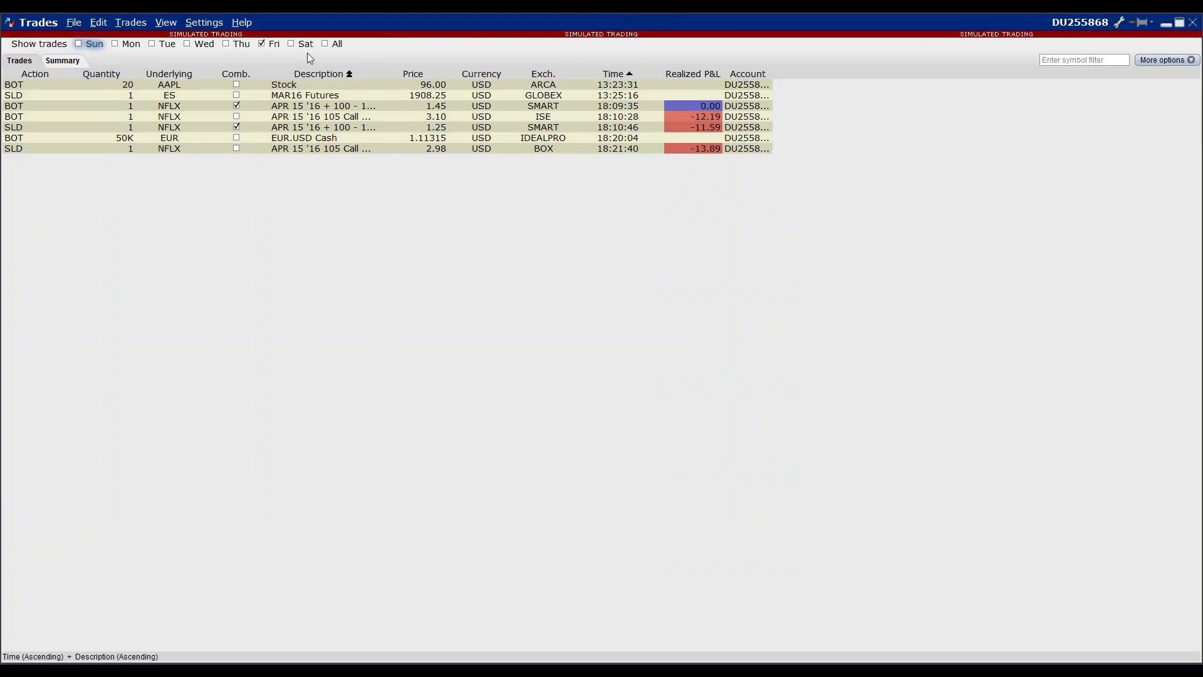
left_click(325, 43)
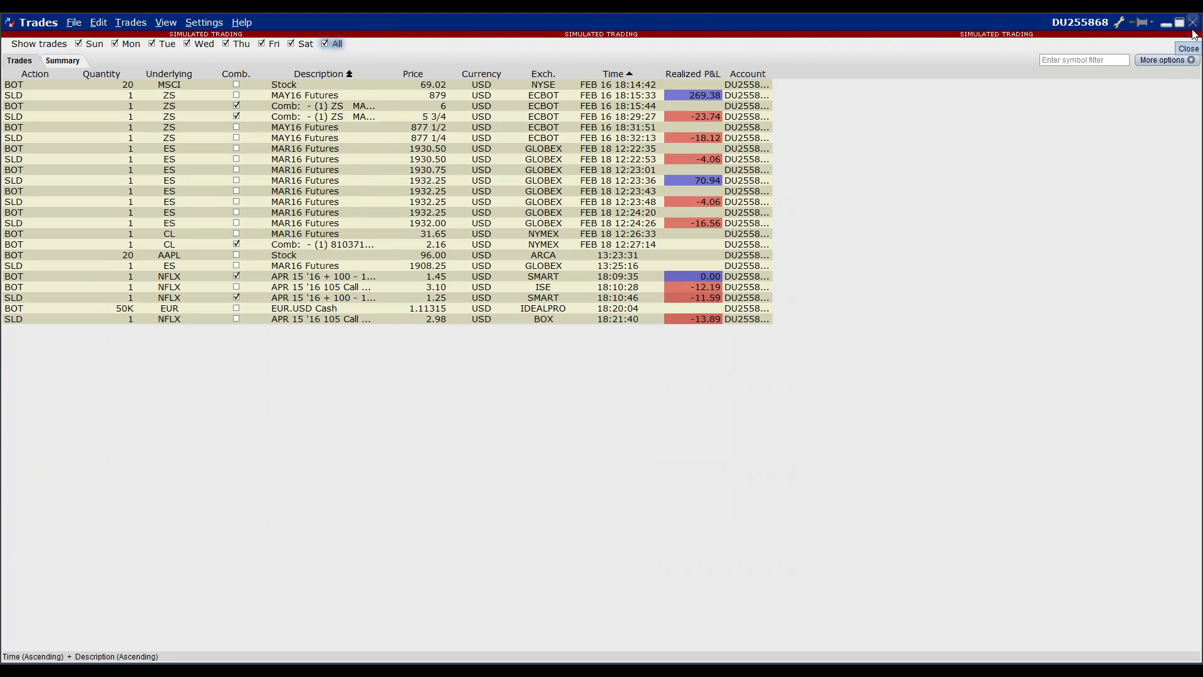
left_click(1196, 25)
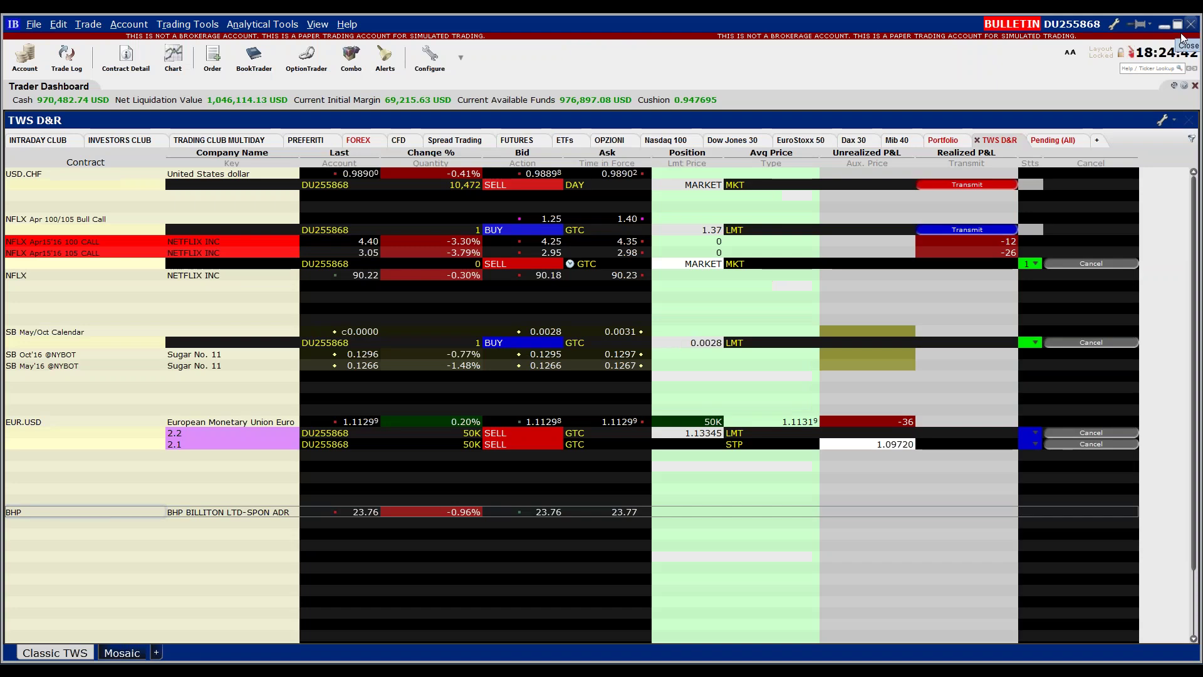
Open Account Management Home in the browser and go to the activity statements page (Rendiconti).
left_click(129, 24)
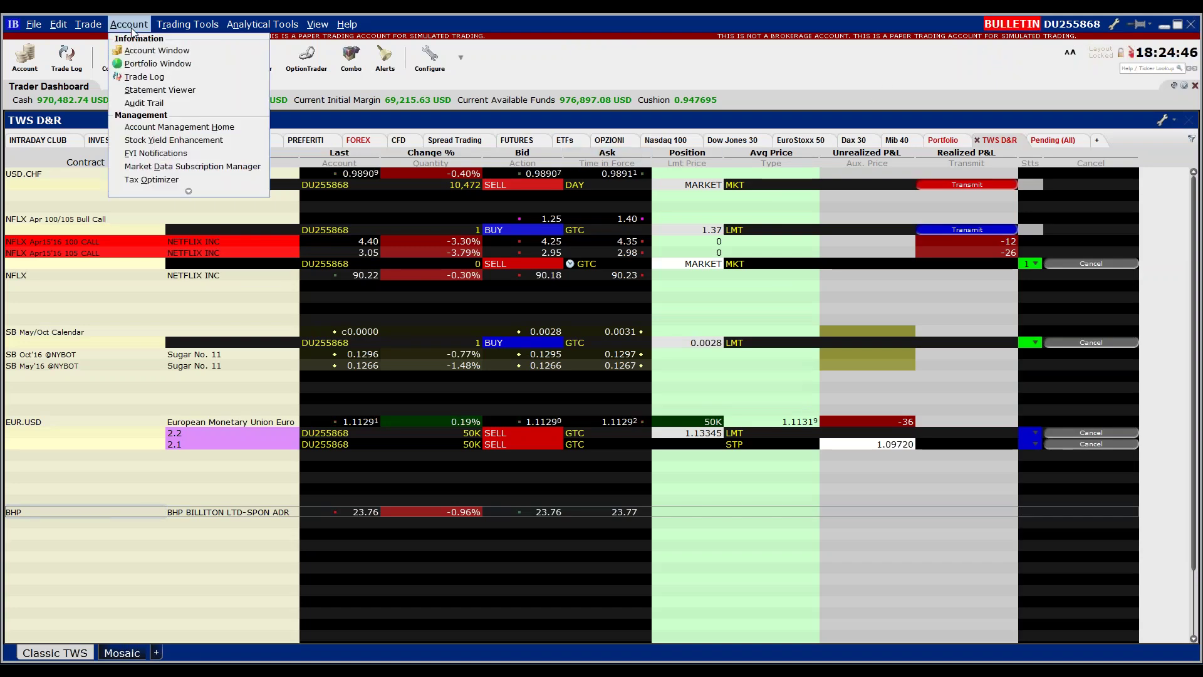
left_click(169, 127)
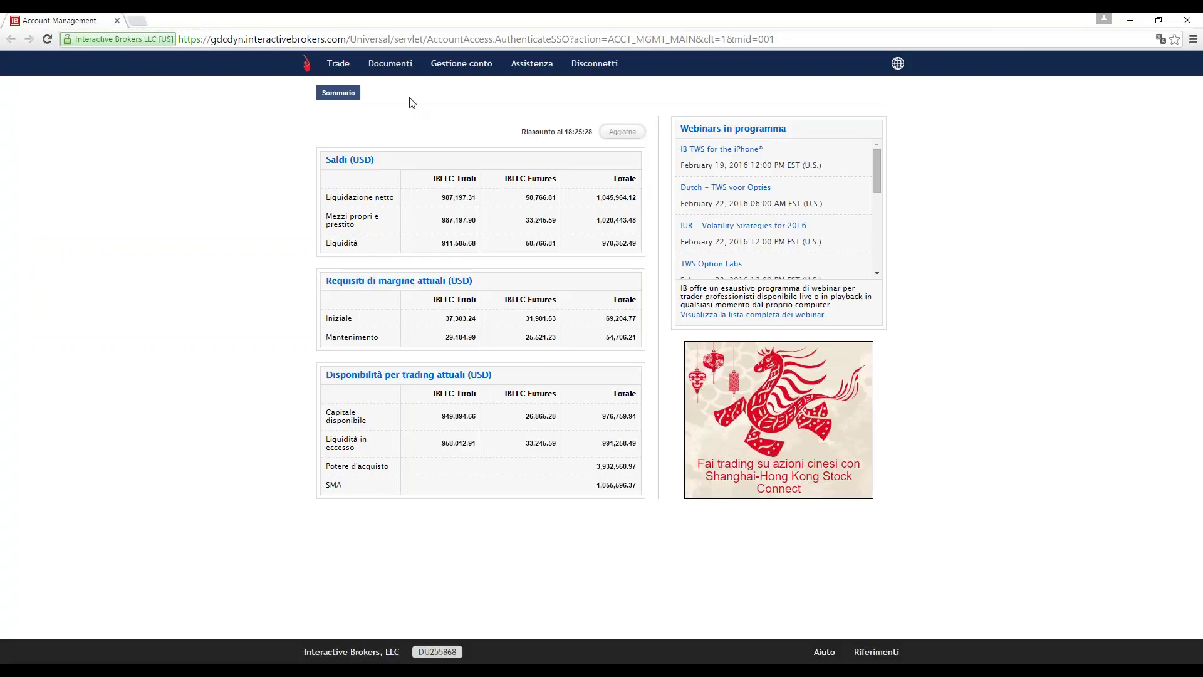
mouse_move(399, 75)
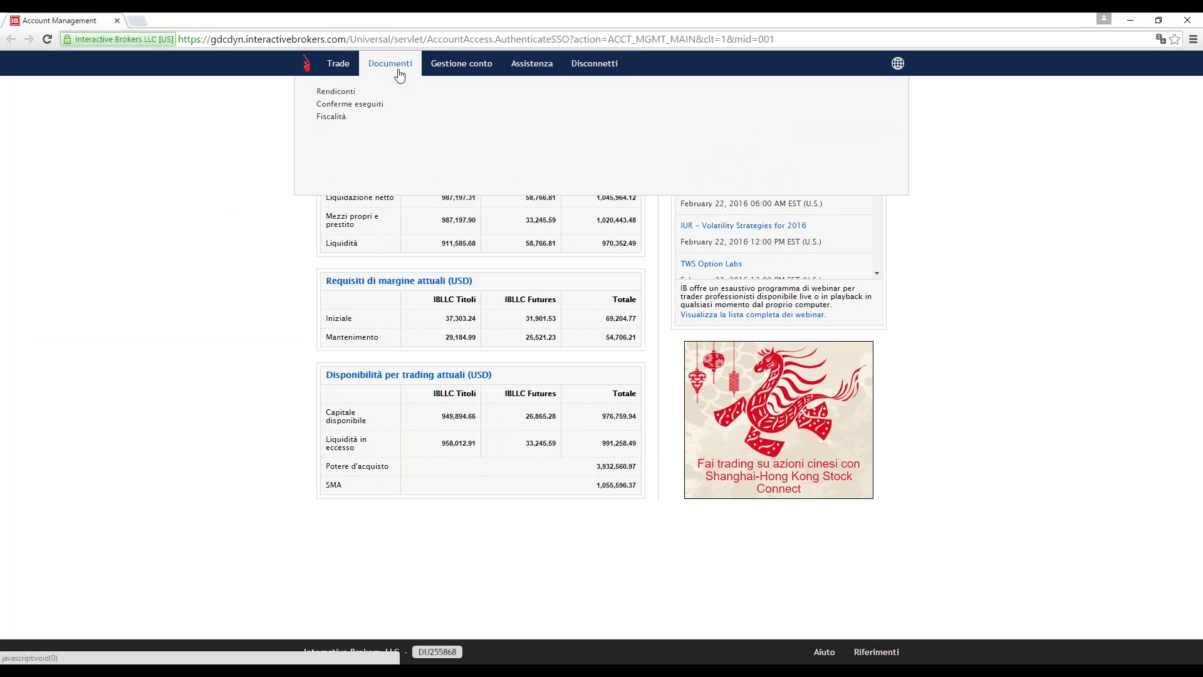
mouse_move(376, 94)
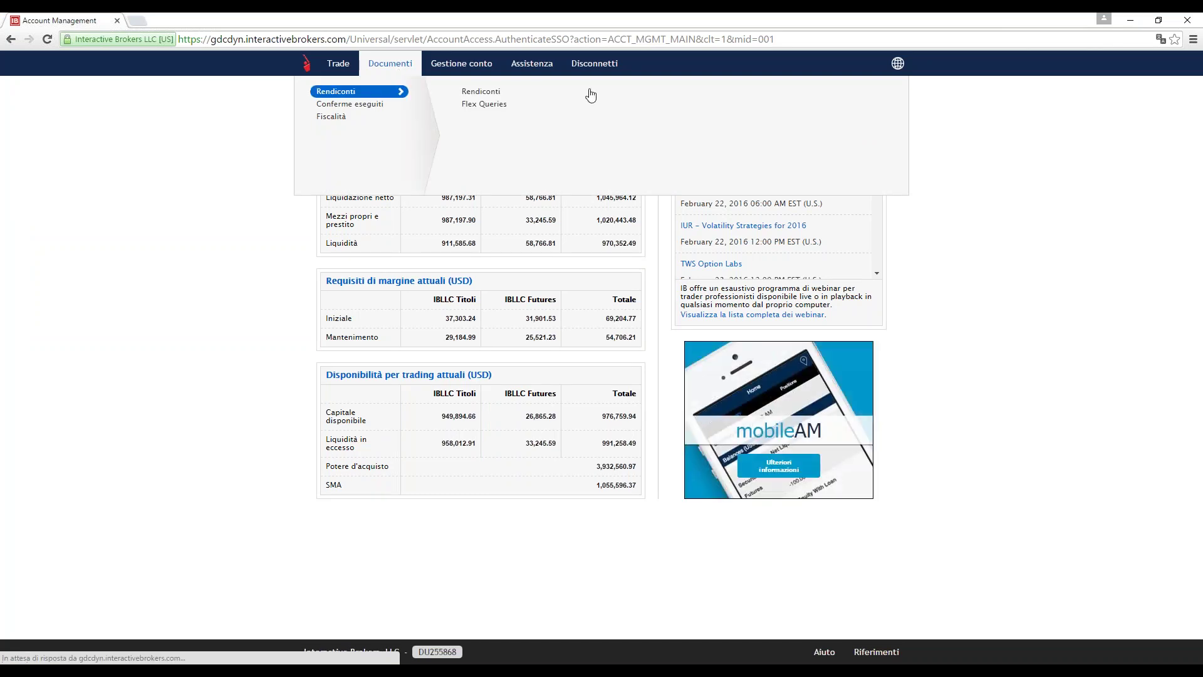
left_click(502, 92)
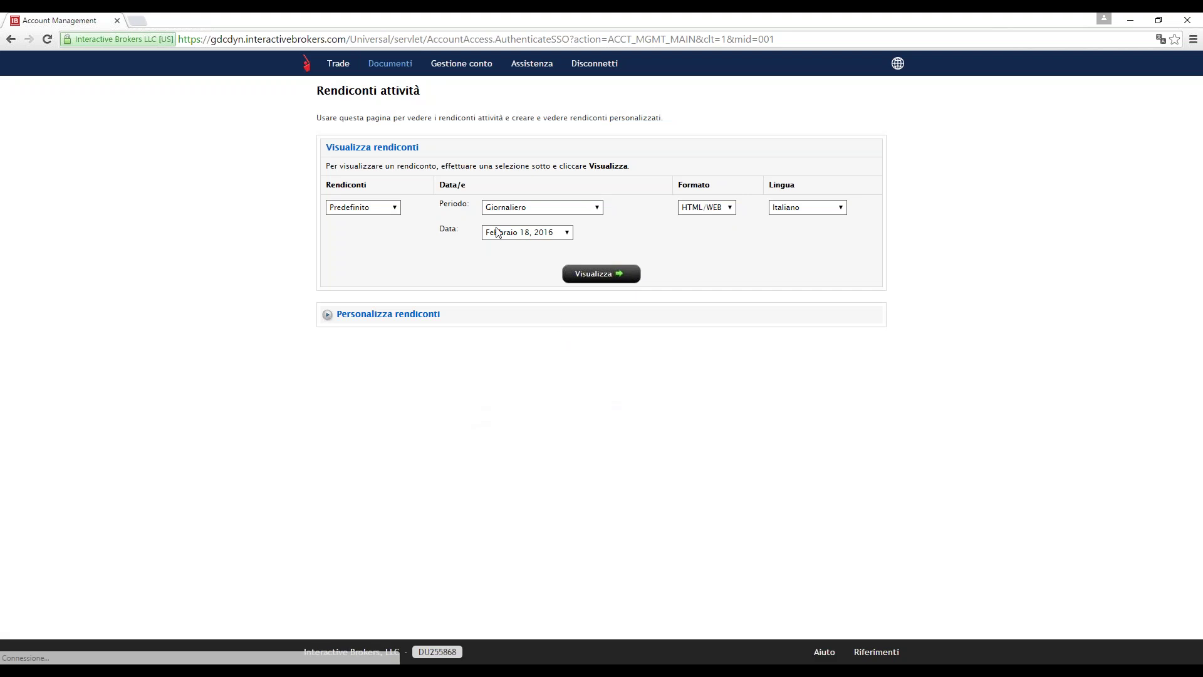
Generate the default activity statement for the period Da inizio anno in PDF format and save it to the Desktop.
left_click(507, 211)
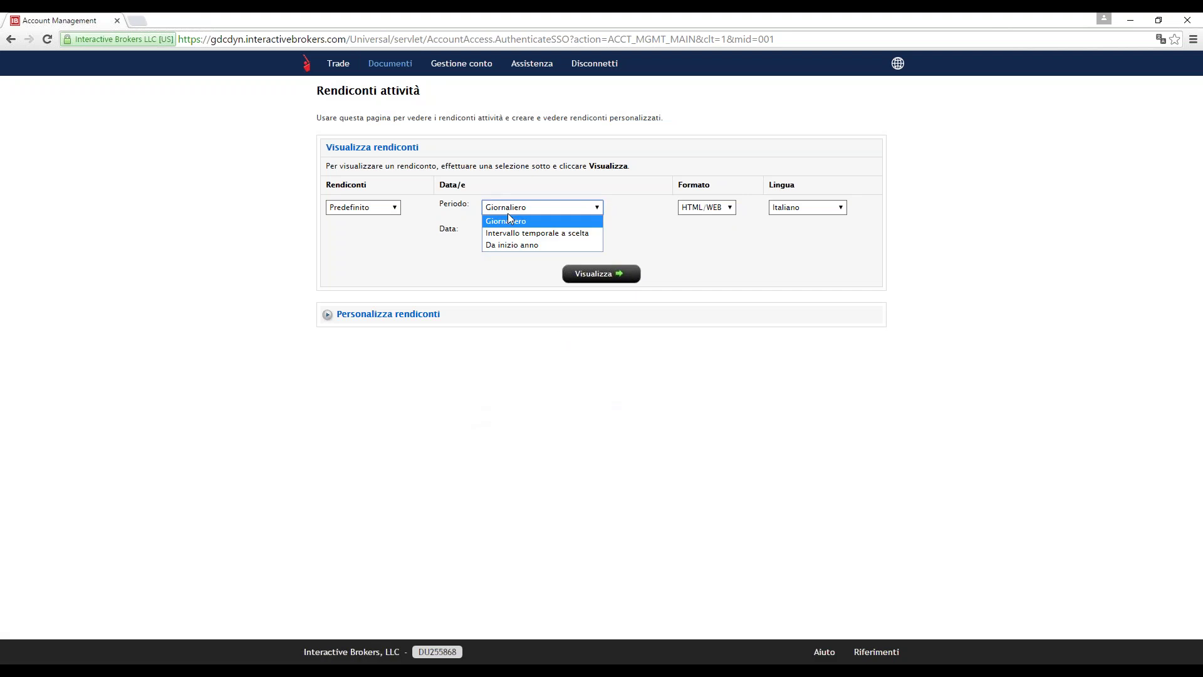
left_click(559, 243)
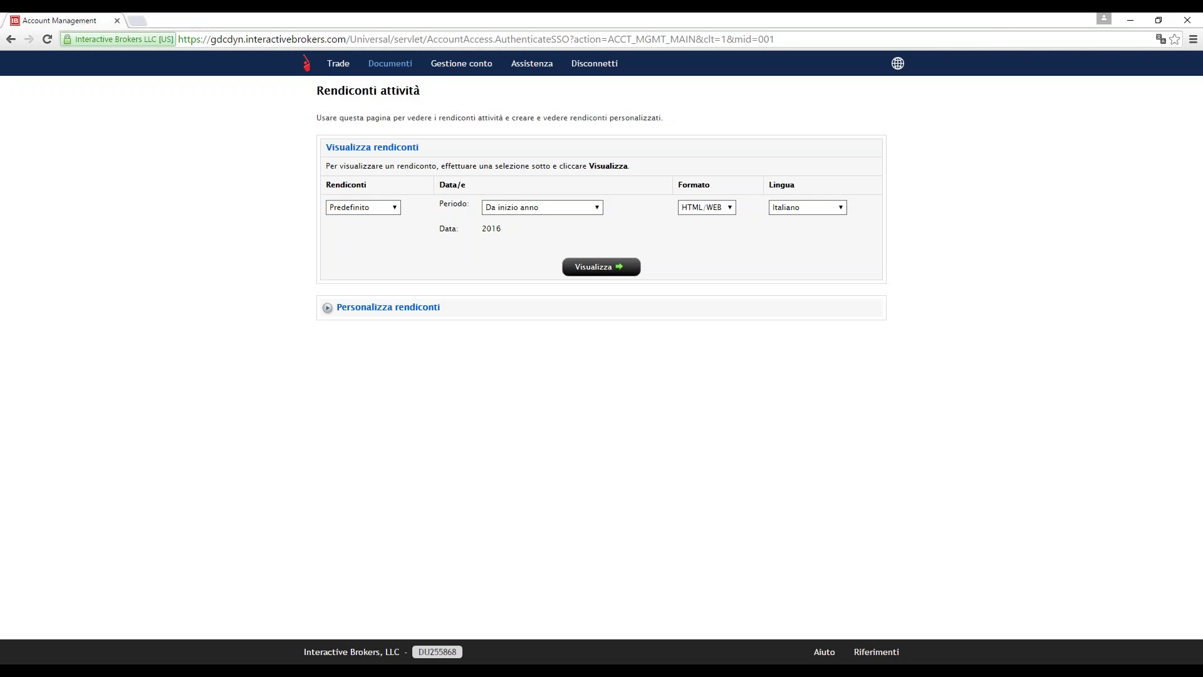
left_click(707, 209)
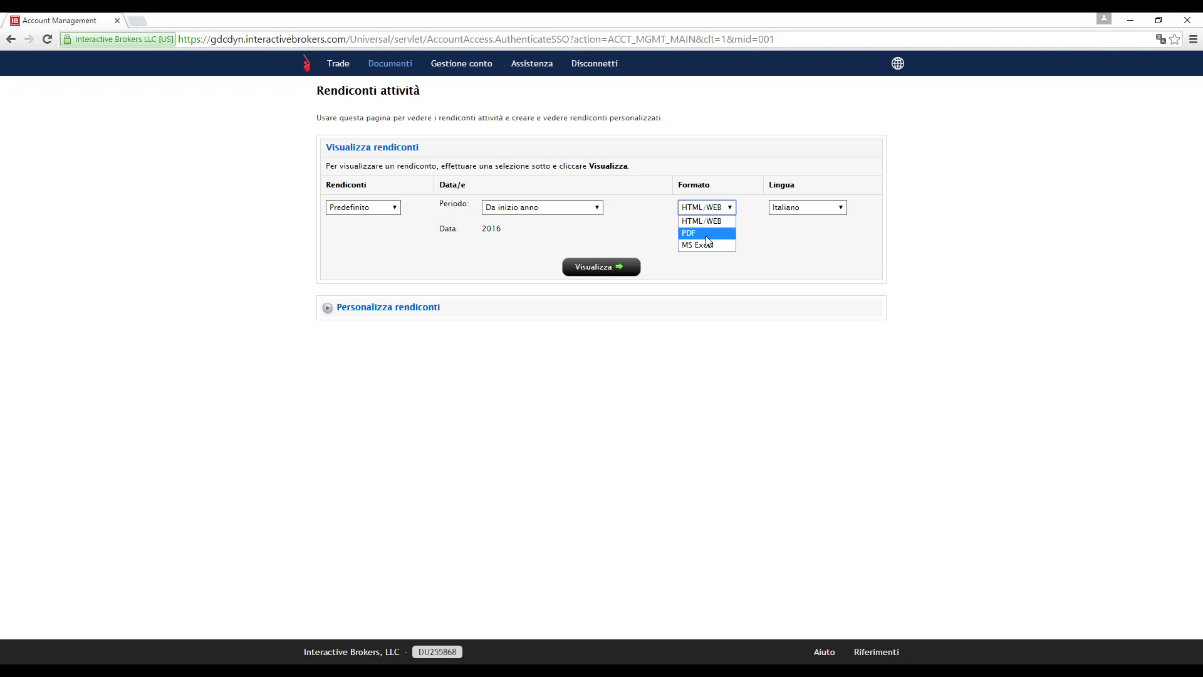
left_click(706, 235)
left_click(599, 269)
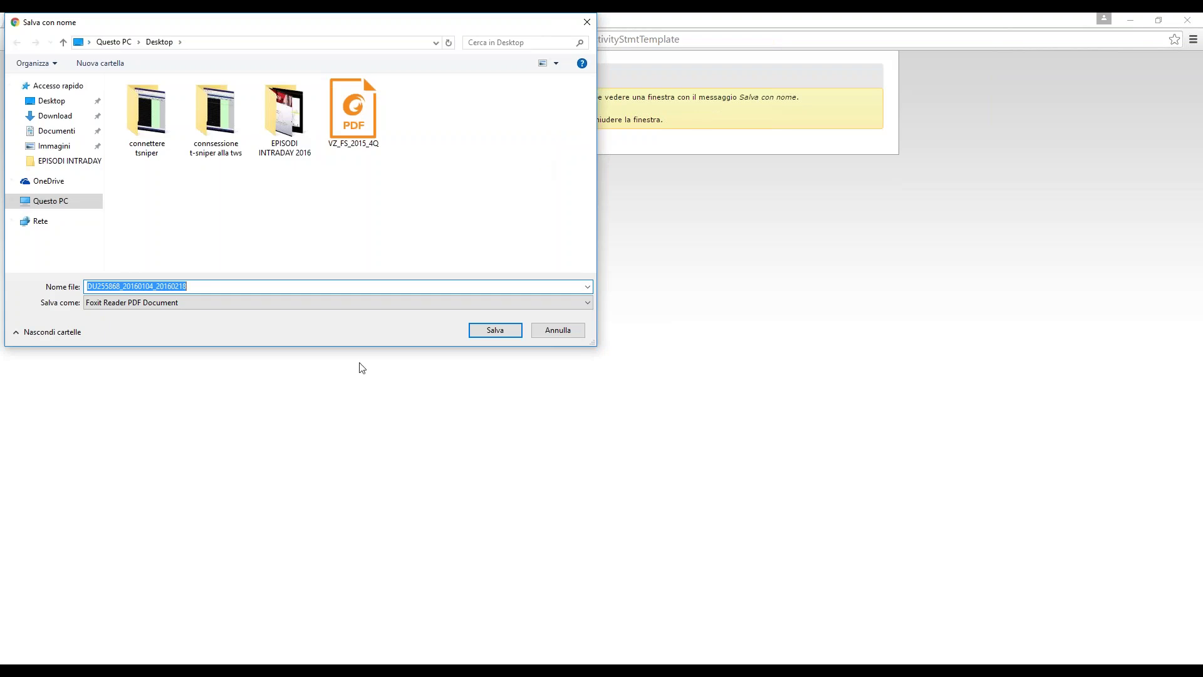
left_click(495, 337)
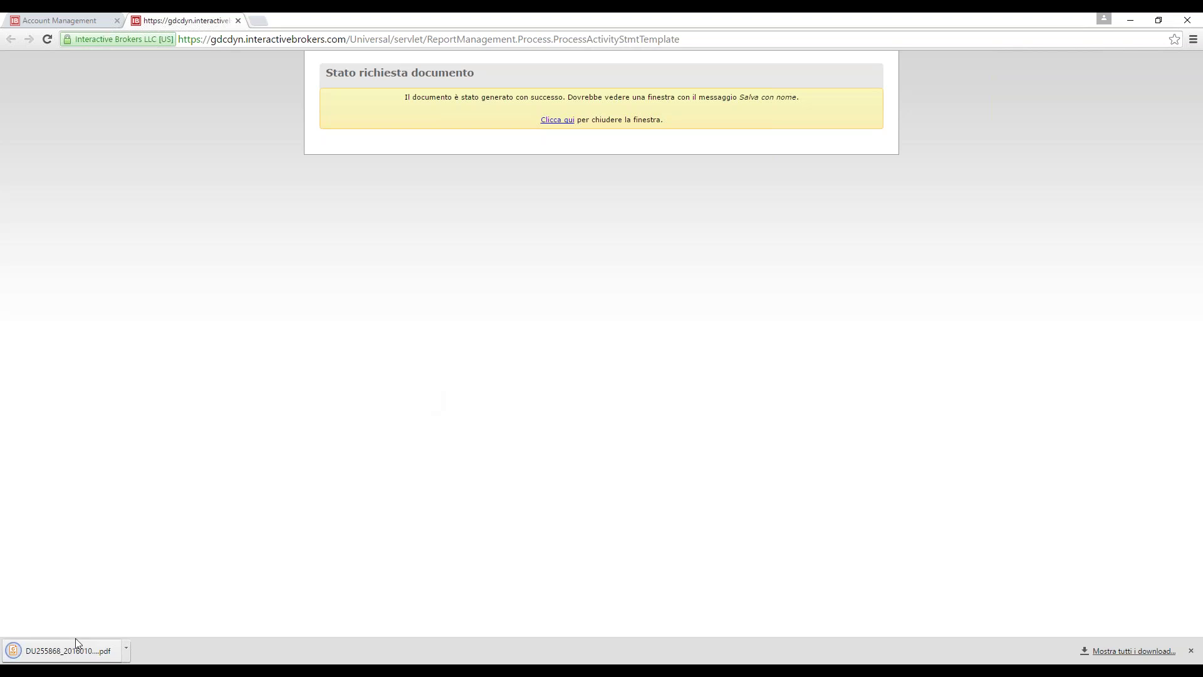
Open the downloaded activity statement PDF, review its profit and loss summaries, net stock positions and executed trade details, and return to Trader Workstation.
left_click(75, 645)
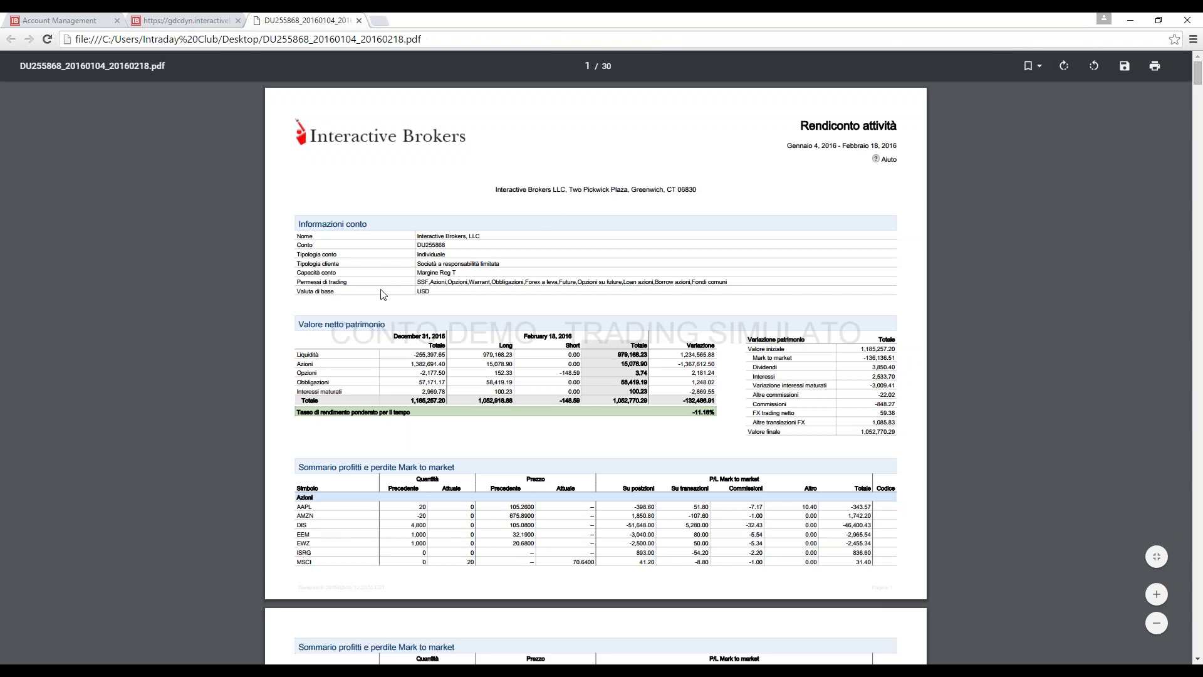
scroll(670, 427, "down", 5)
scroll(596, 405, "down", 2)
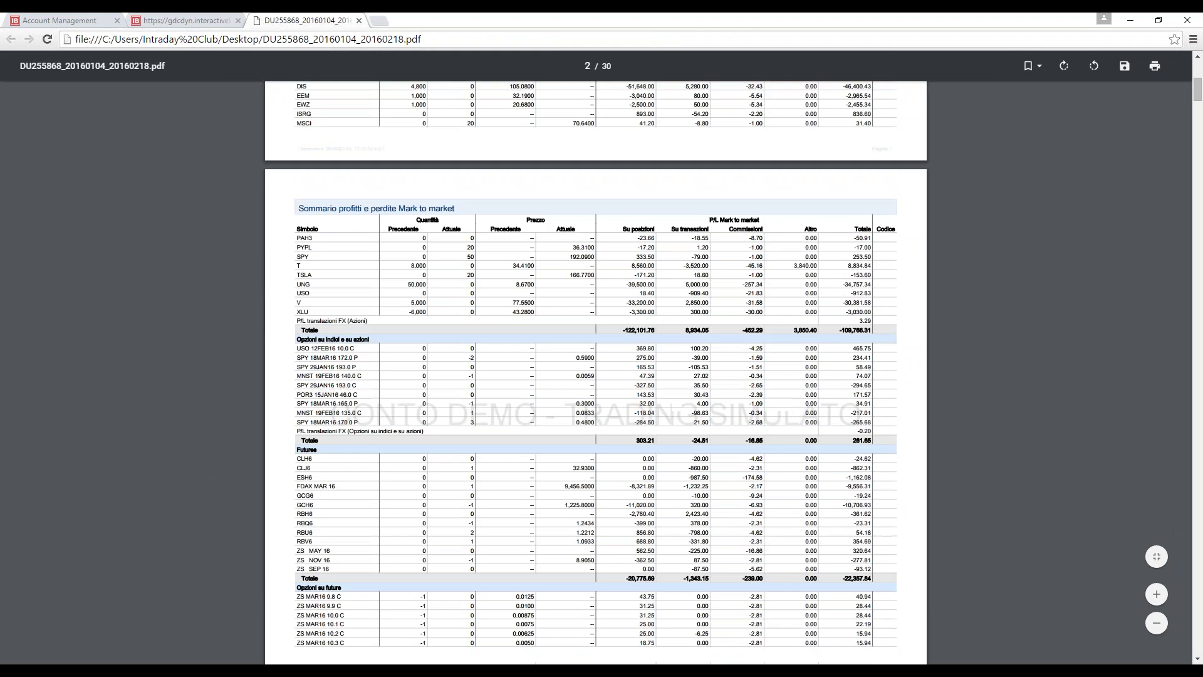
scroll(501, 316, "down", 20)
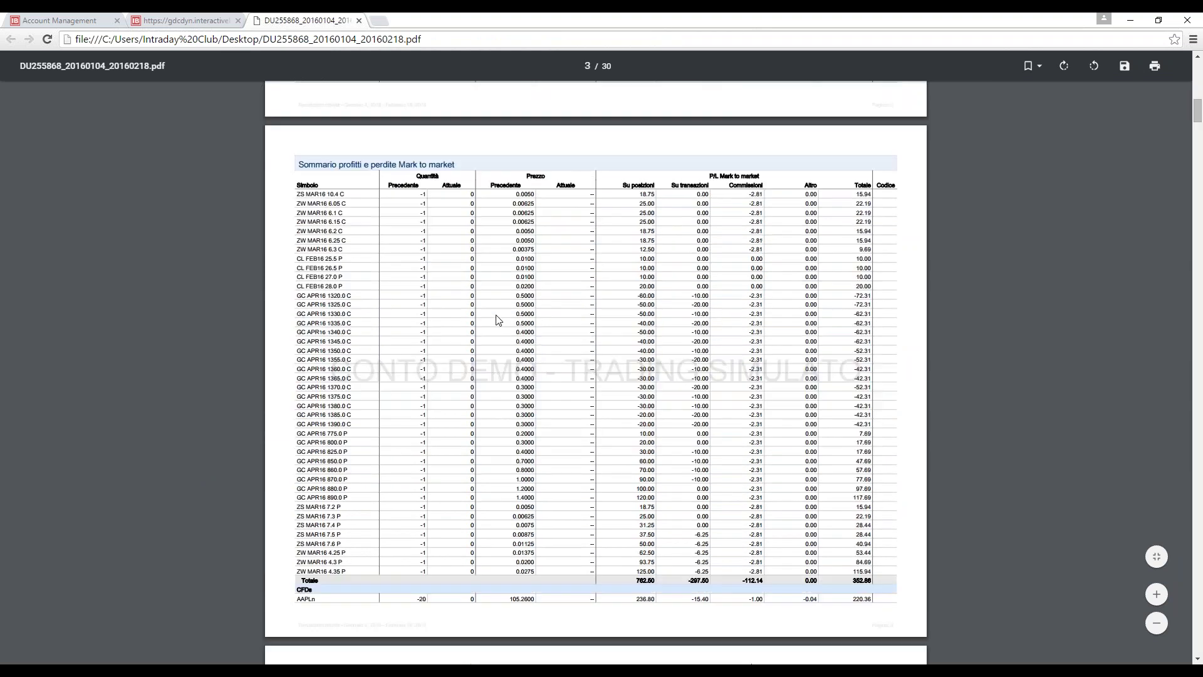
scroll(488, 344, "up", 6)
scroll(485, 366, "down", 11)
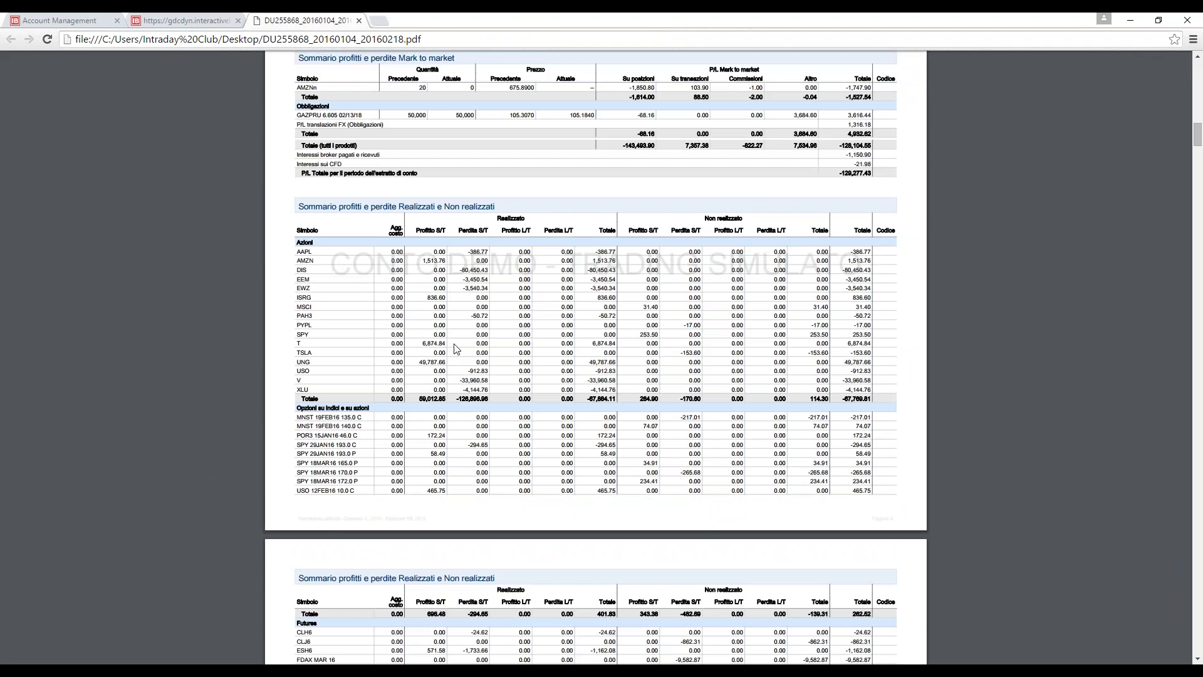
scroll(455, 349, "down", 20)
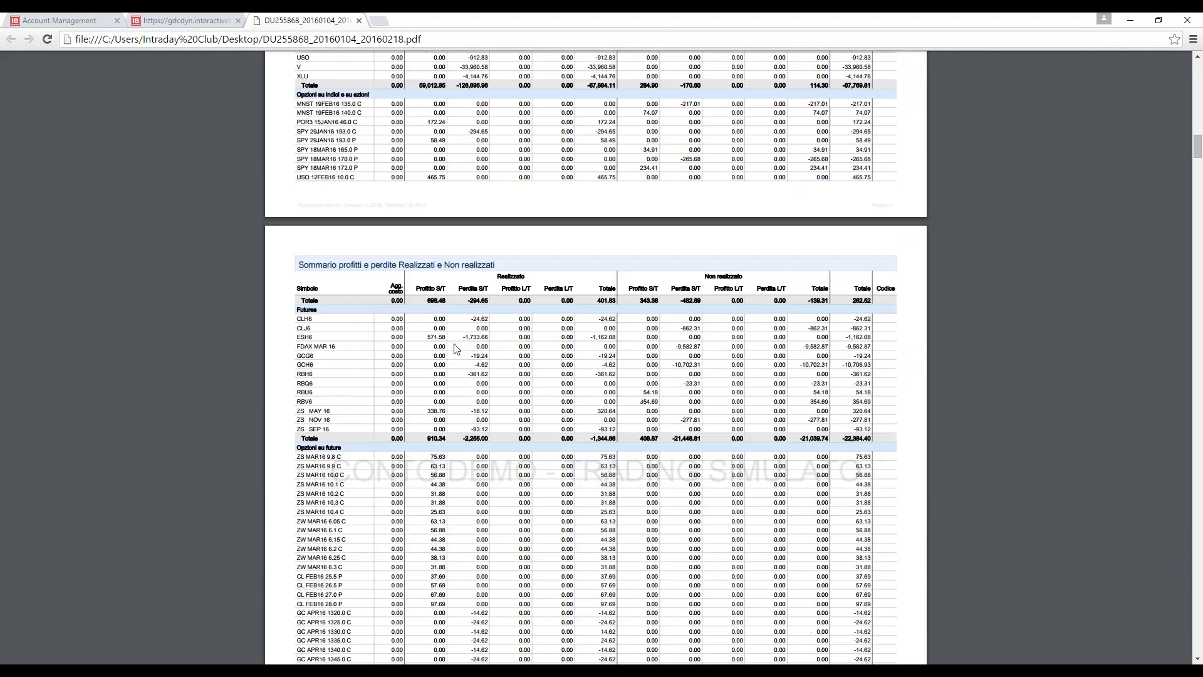
scroll(456, 349, "down", 20)
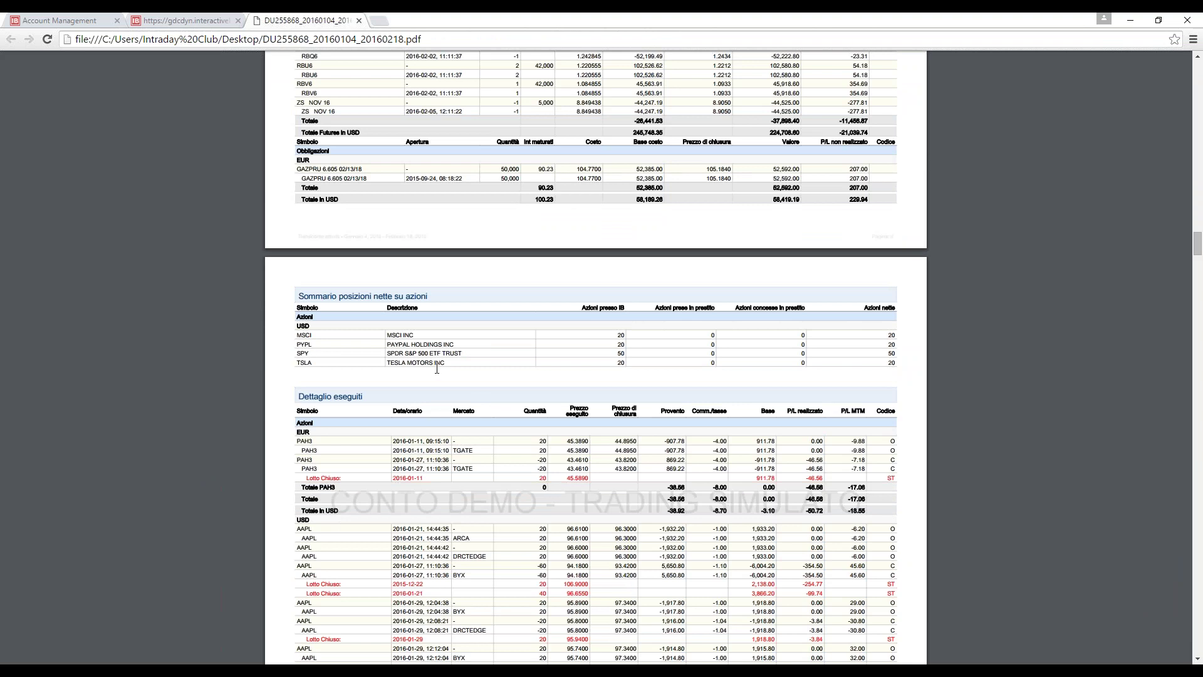
left_click(1130, 20)
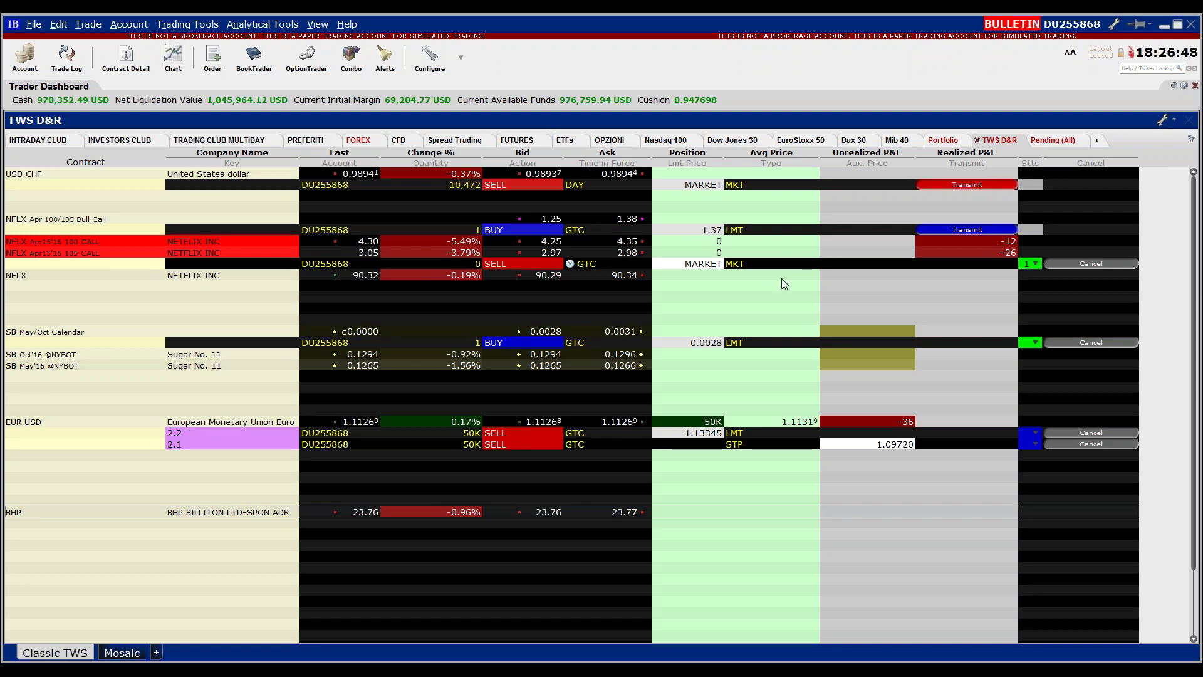
Add the E-mini S&P 500 (ES) GLOBEX future expiring Mar18'16 to an empty row below BHP and open its chart.
left_click(182, 545)
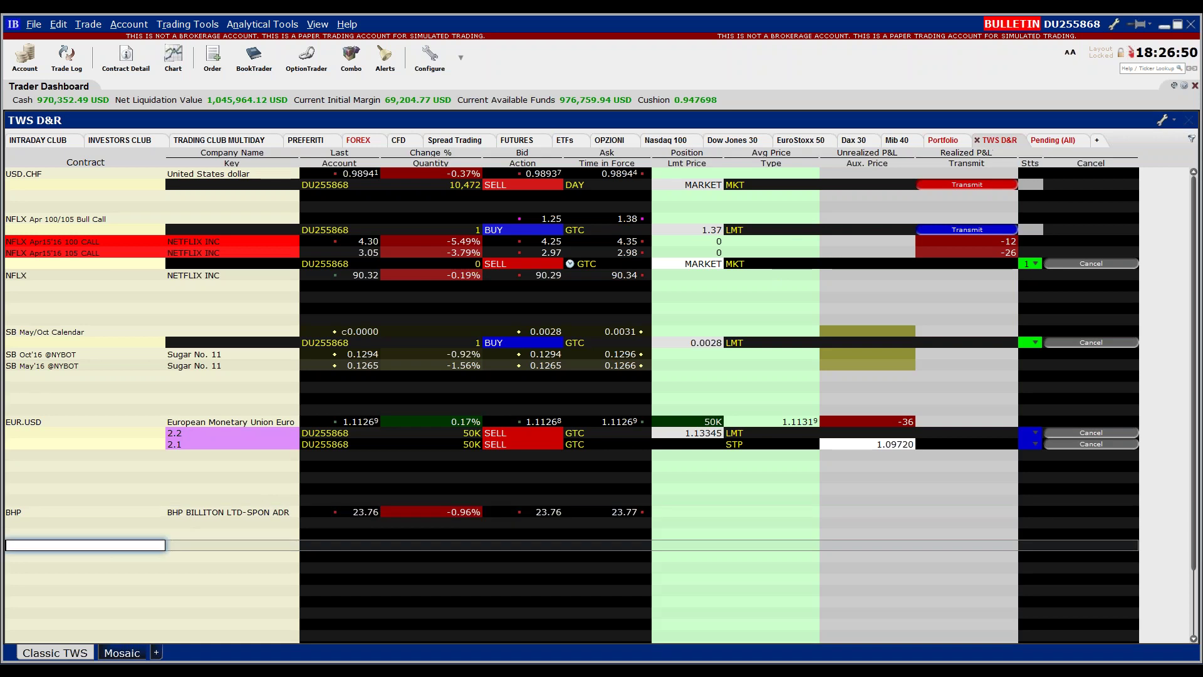
type("es")
key("Return")
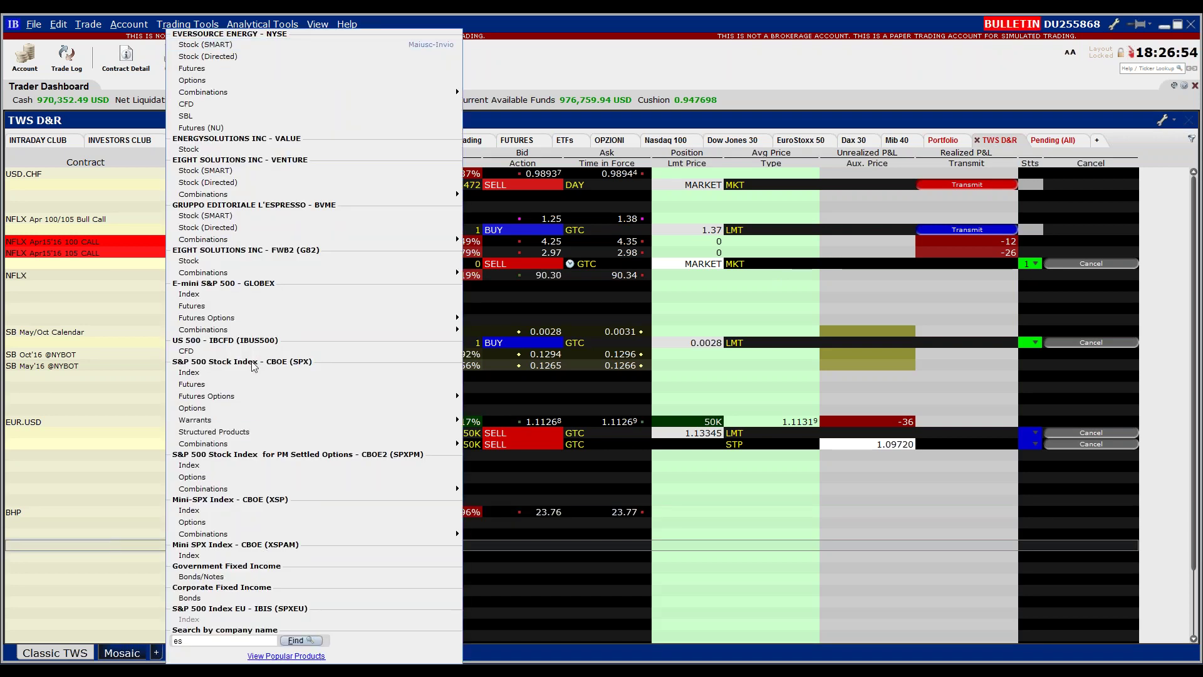
left_click(253, 306)
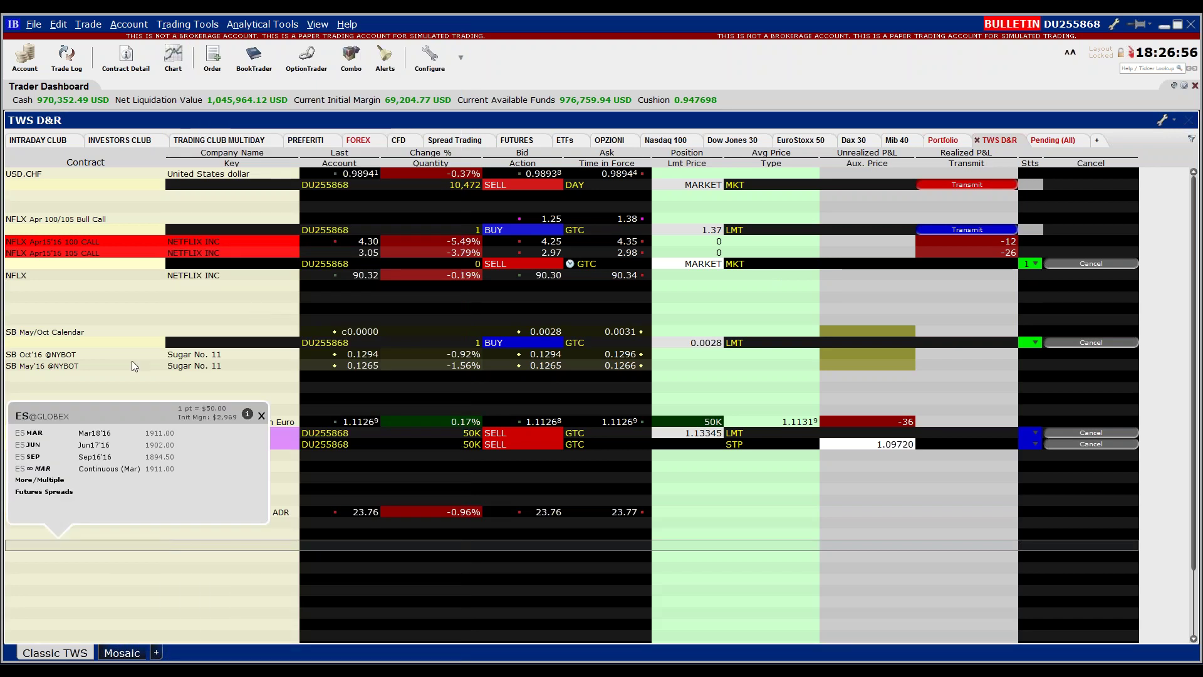
left_click(50, 432)
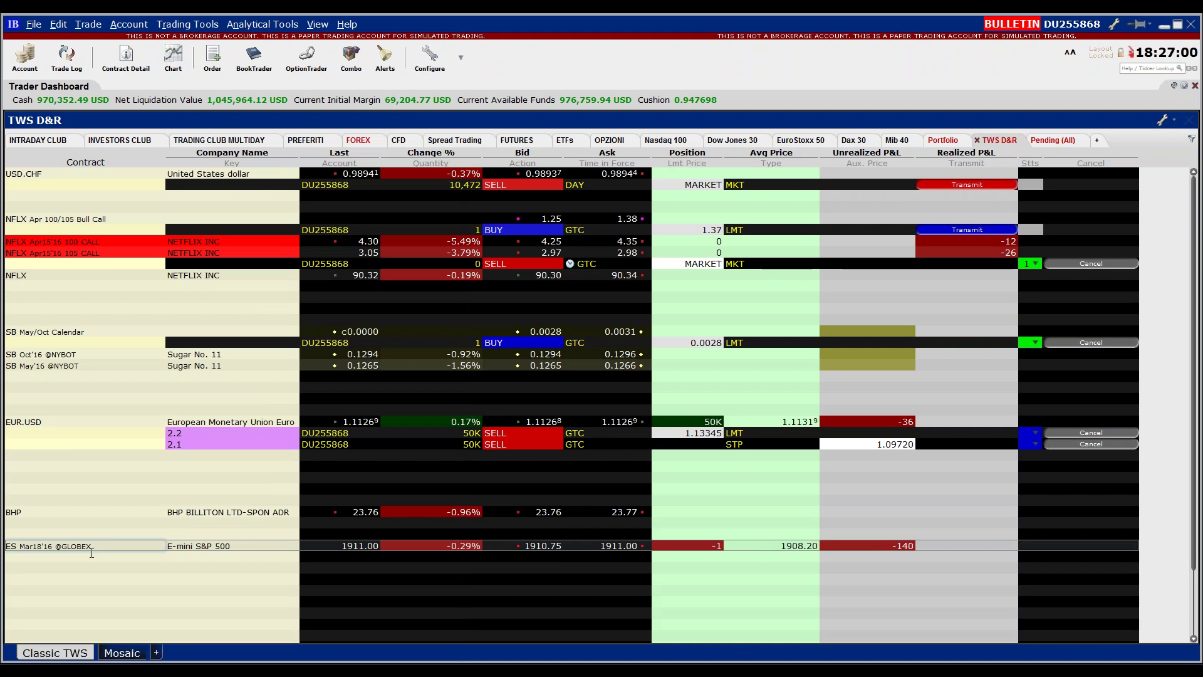
left_click(175, 58)
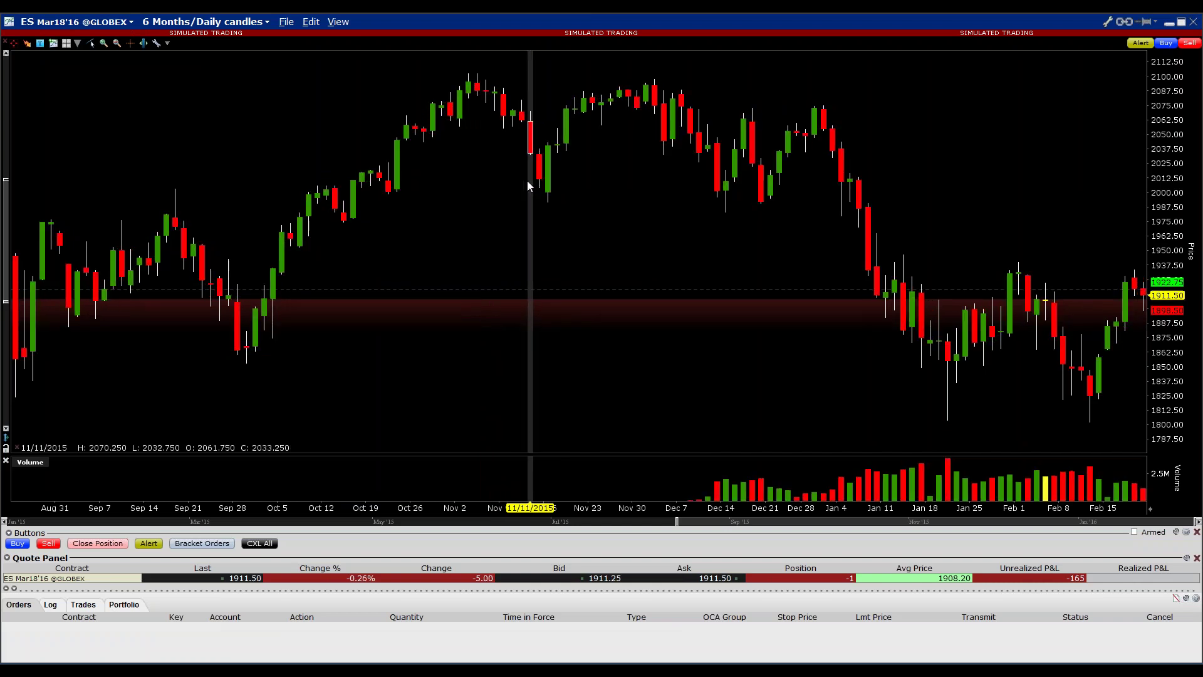
Switch the Volume plot off and back on in the ES chart parameters and apply the settings.
left_click(310, 22)
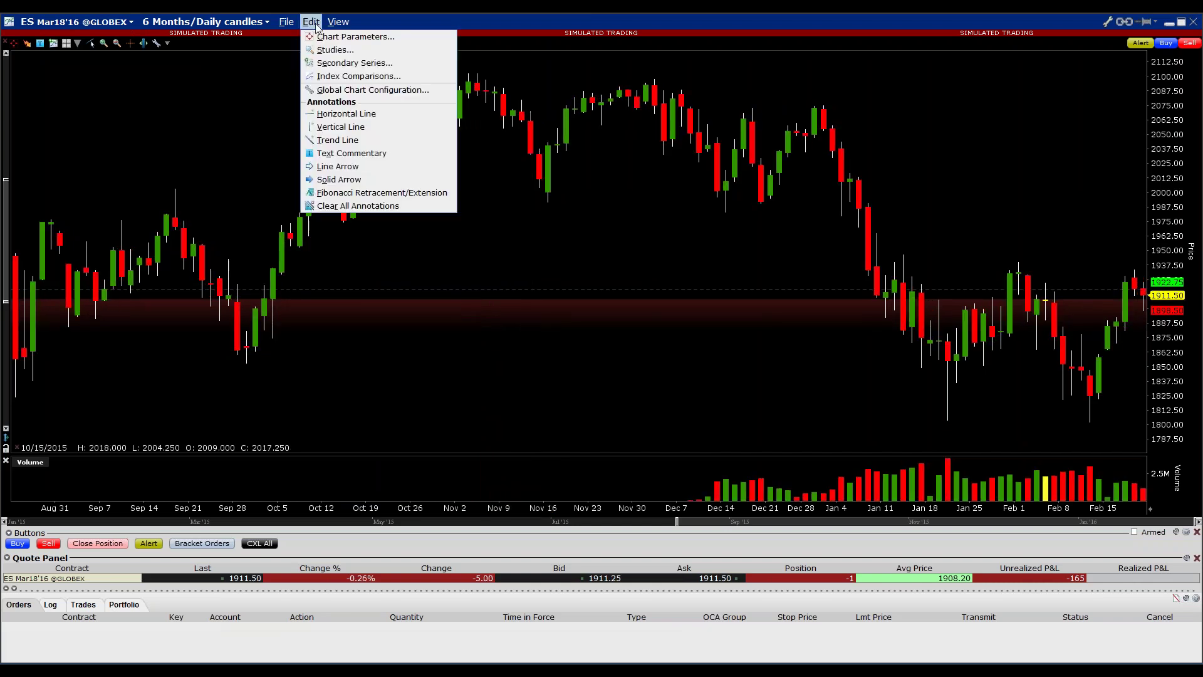
left_click(327, 36)
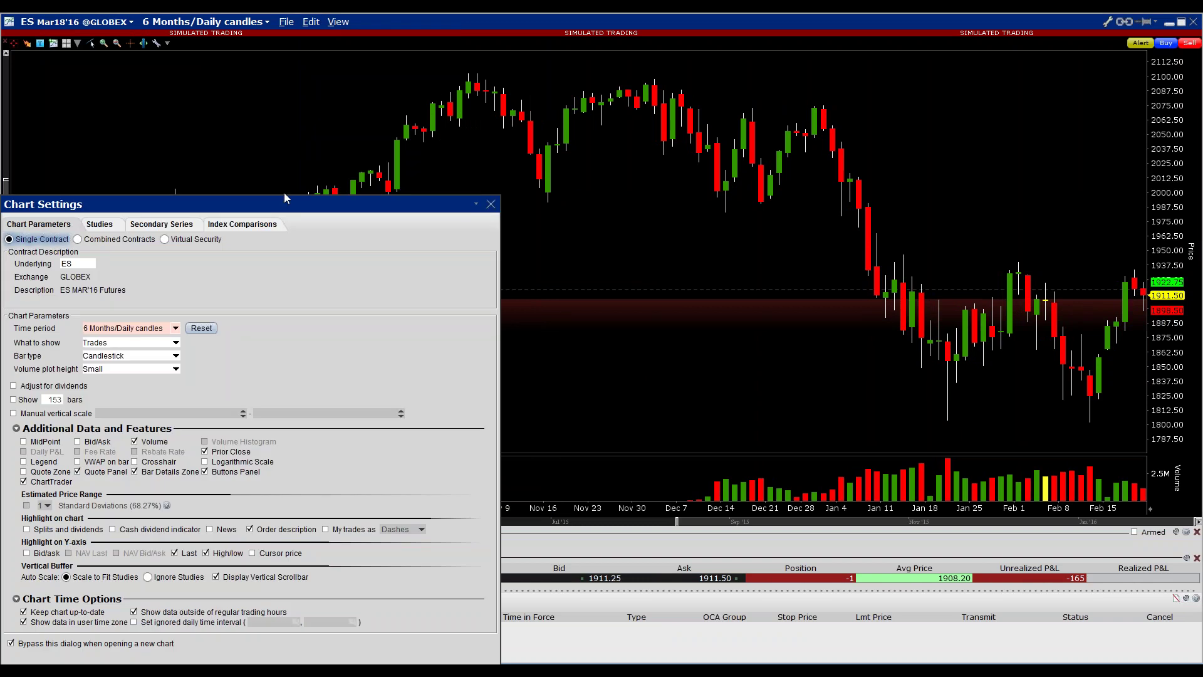
left_click_drag(284, 198, 577, 70)
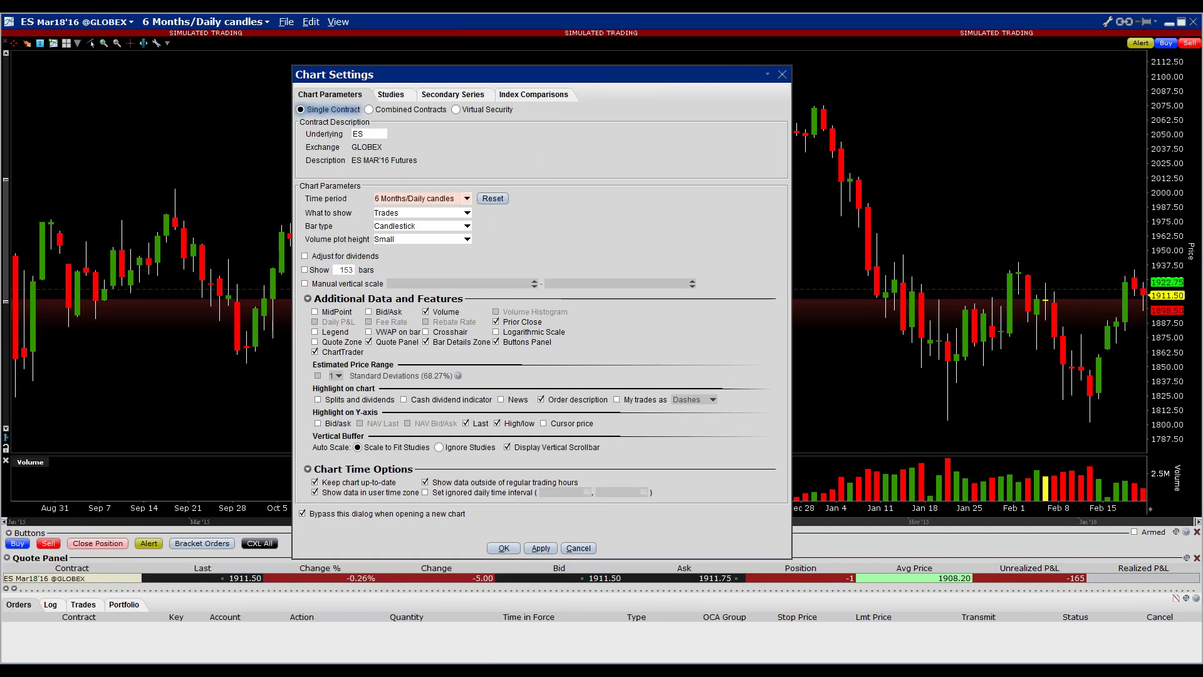
left_click(426, 312)
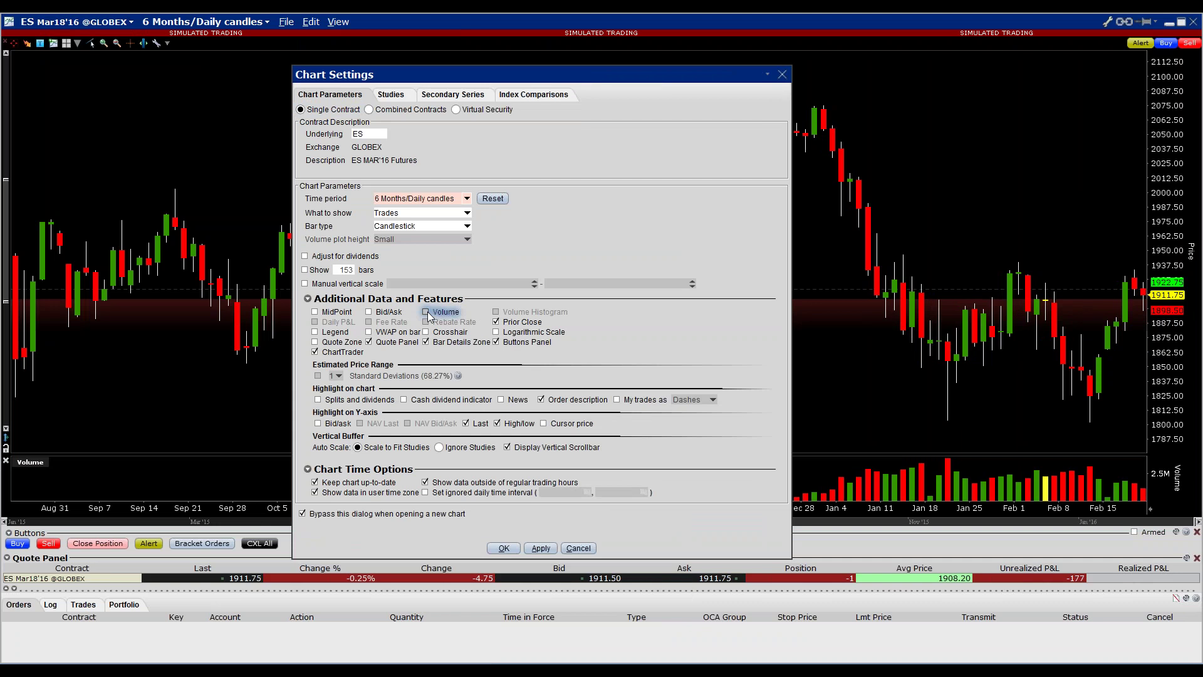
left_click(426, 312)
left_click(540, 548)
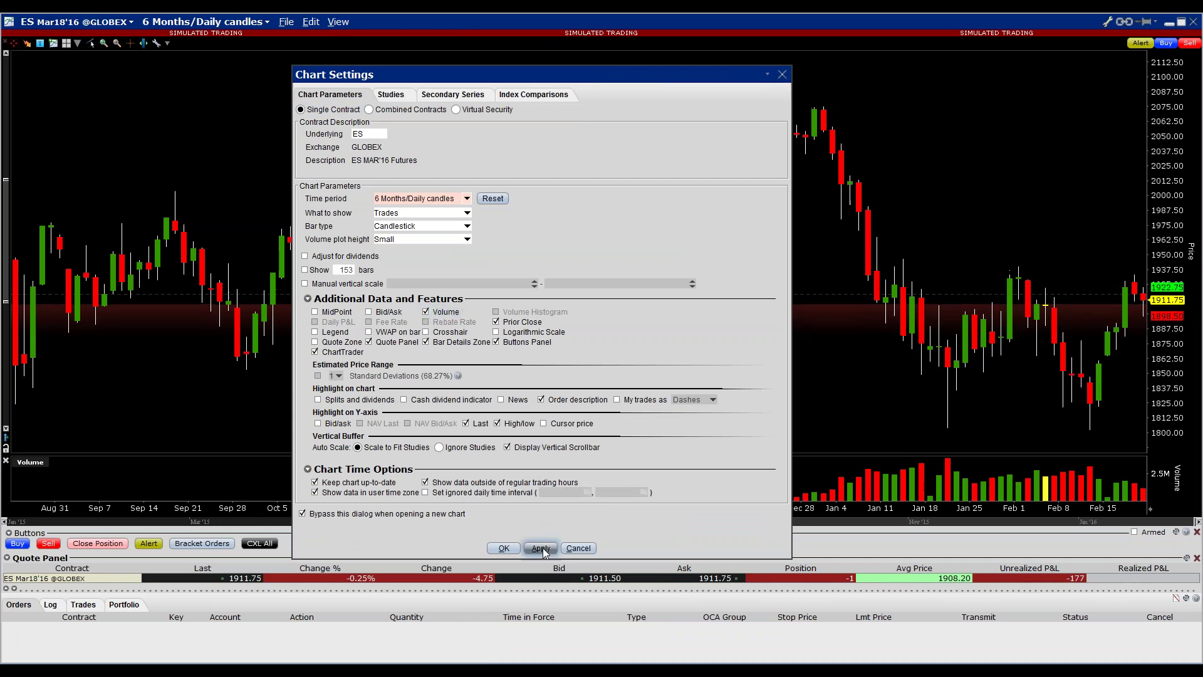
left_click(503, 548)
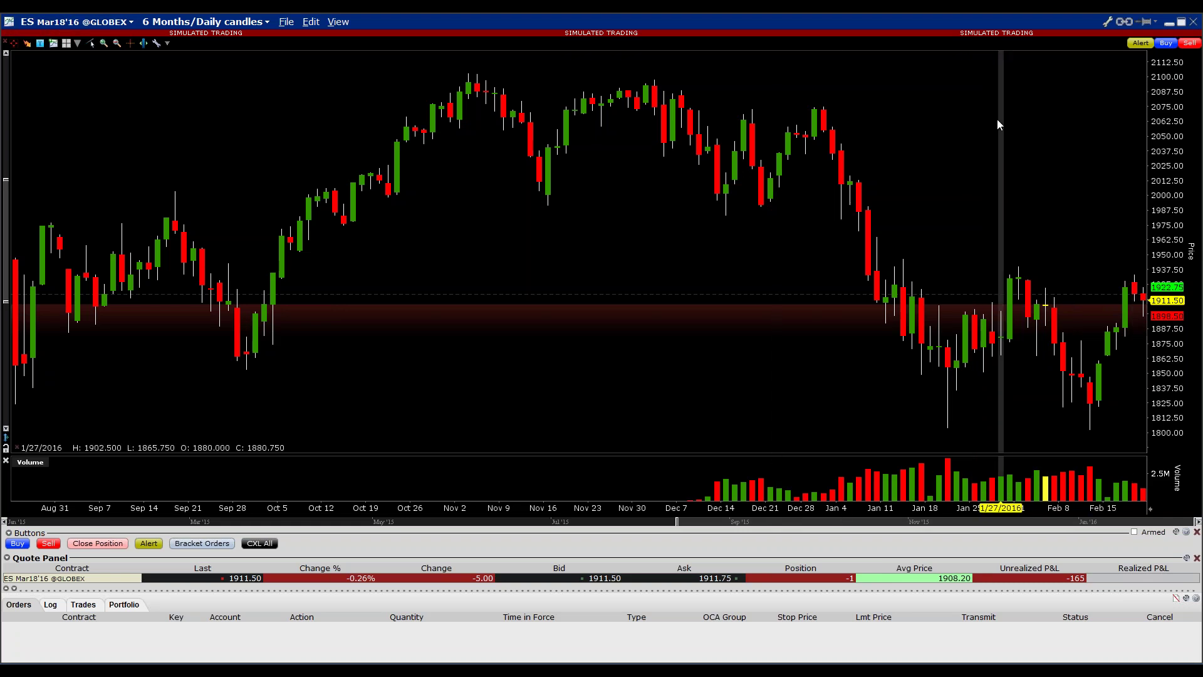
Change the ES chart's time period to 2 Days with 5 min candles.
left_click(184, 22)
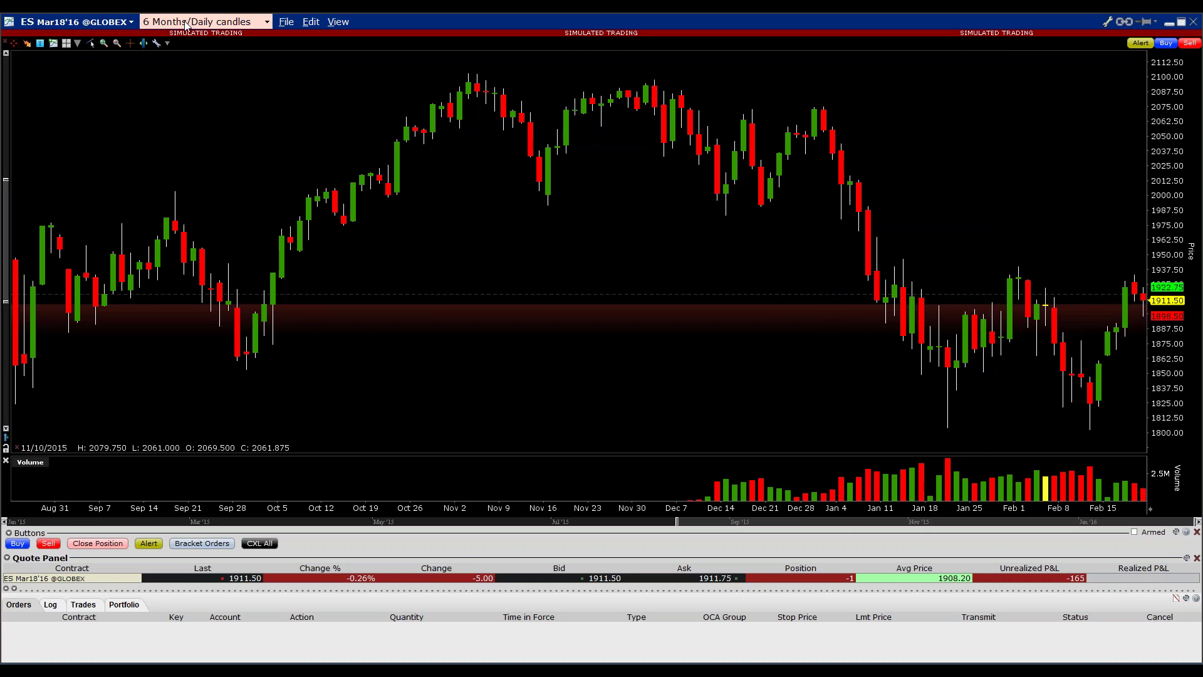
left_click(186, 23)
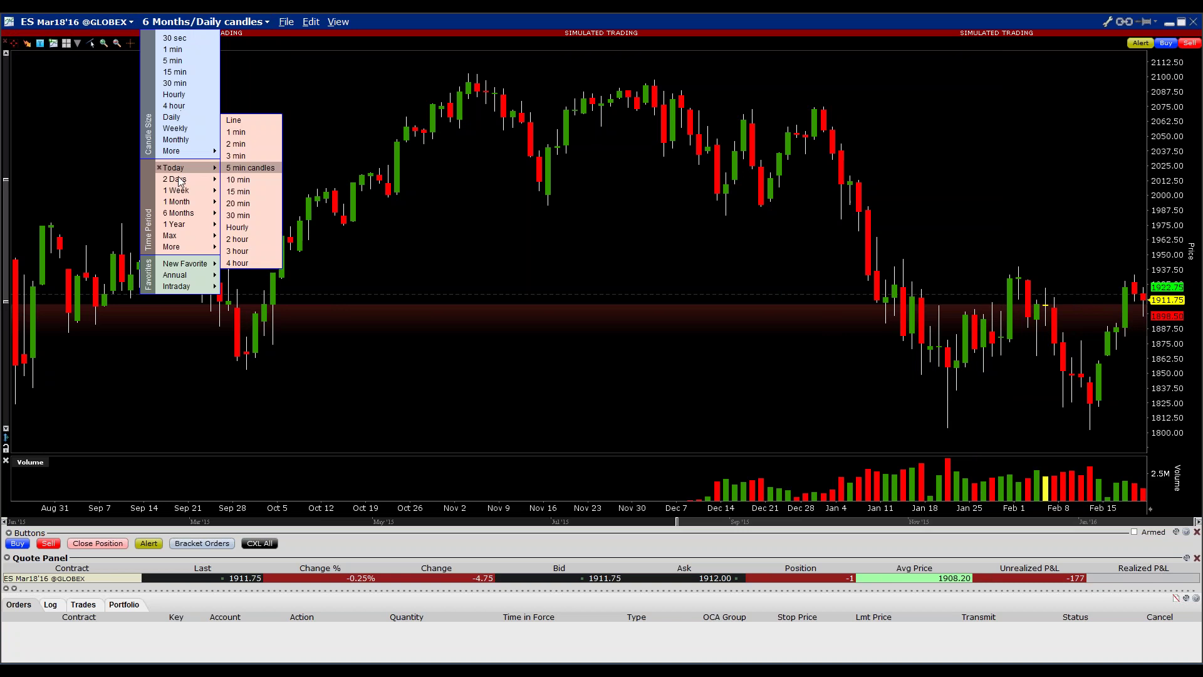
mouse_move(179, 180)
left_click(240, 202)
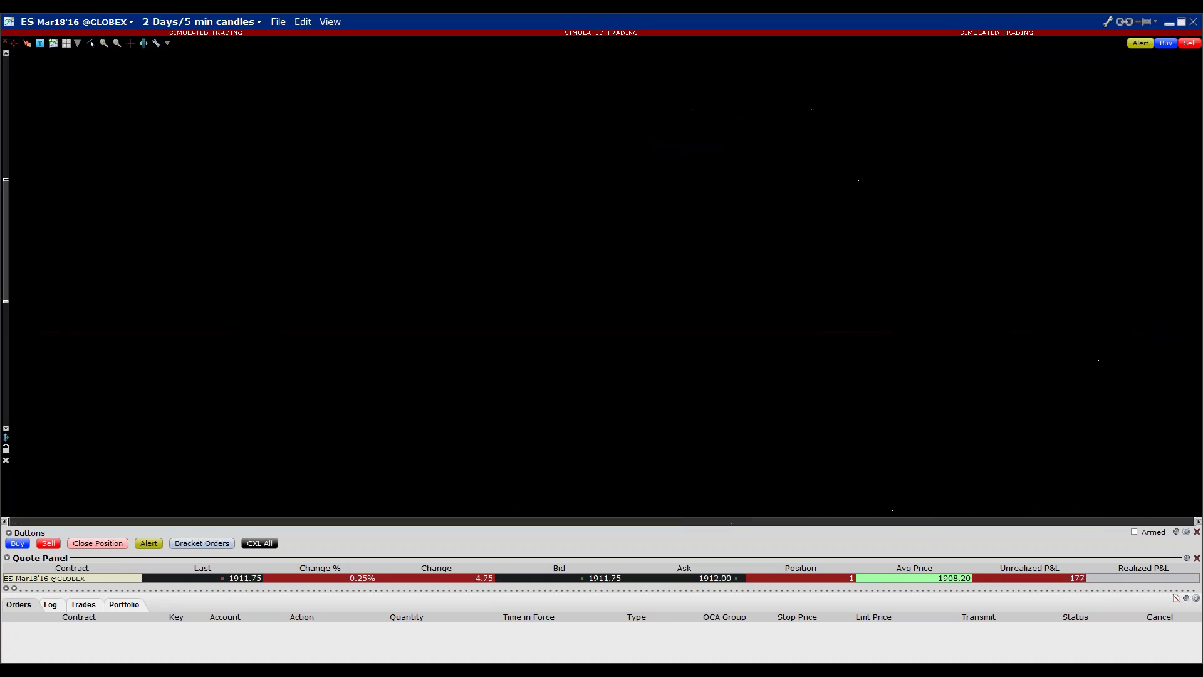
Enable Volume Histogram in the ES chart parameters, apply it, and minimize the chart to return to the TWS D&R watchlist.
left_click(303, 23)
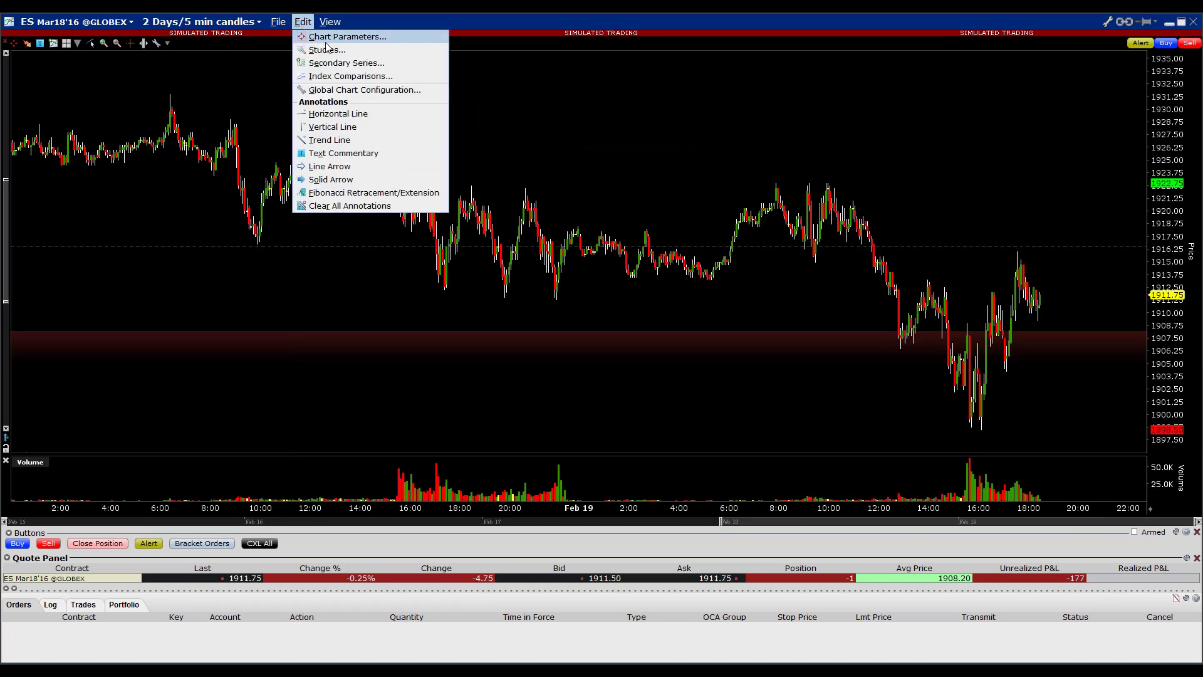
left_click(325, 43)
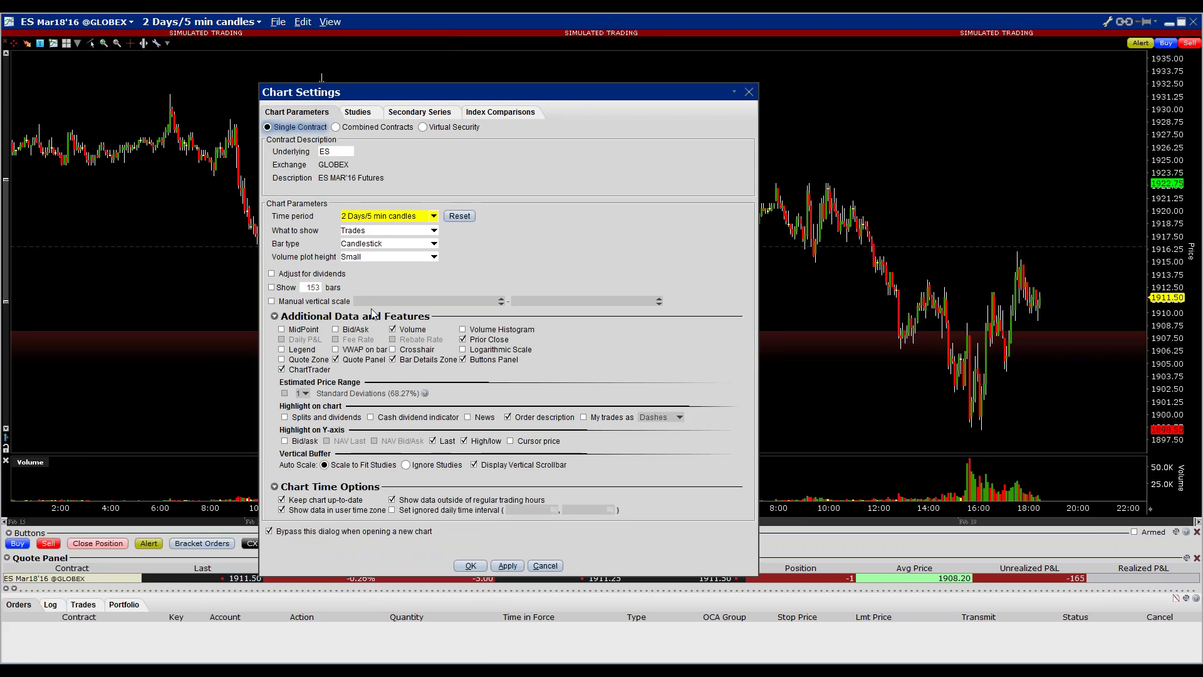
left_click(462, 329)
left_click(508, 566)
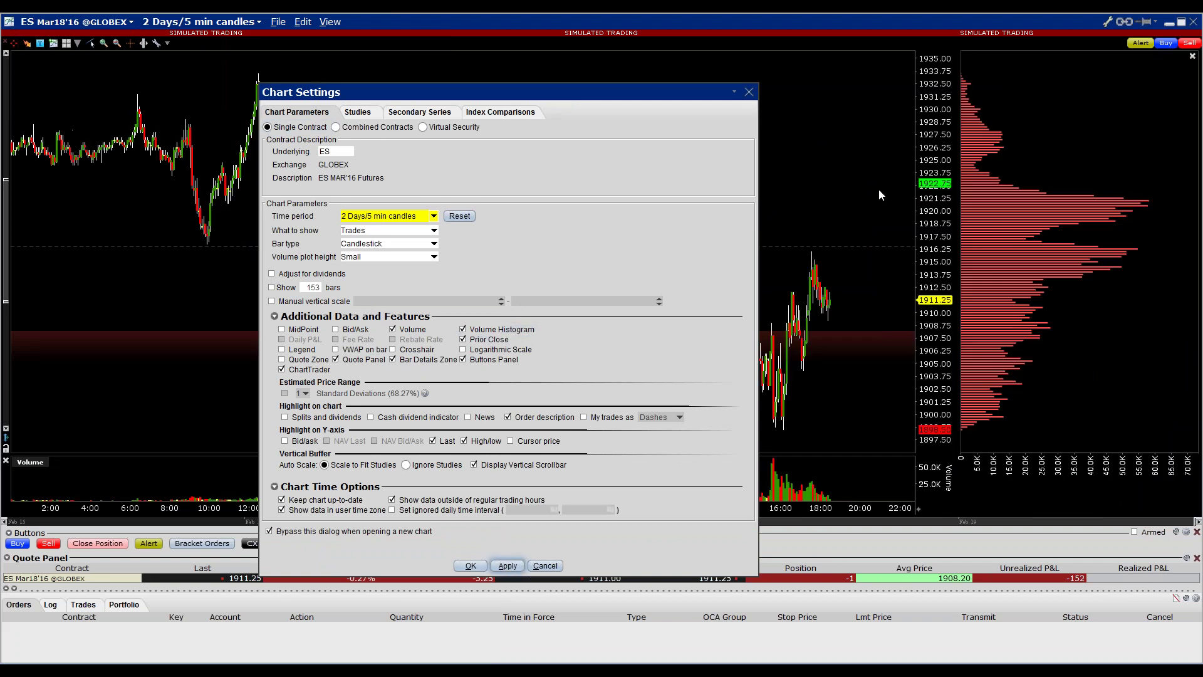
left_click(471, 565)
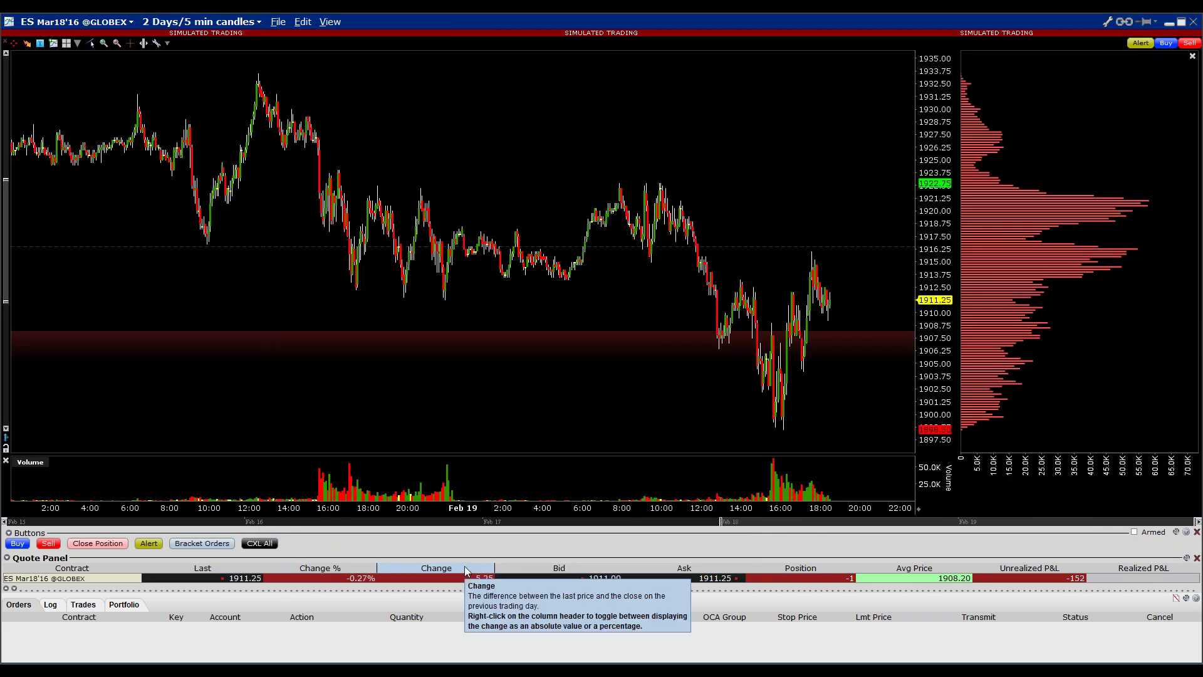
mouse_move(464, 566)
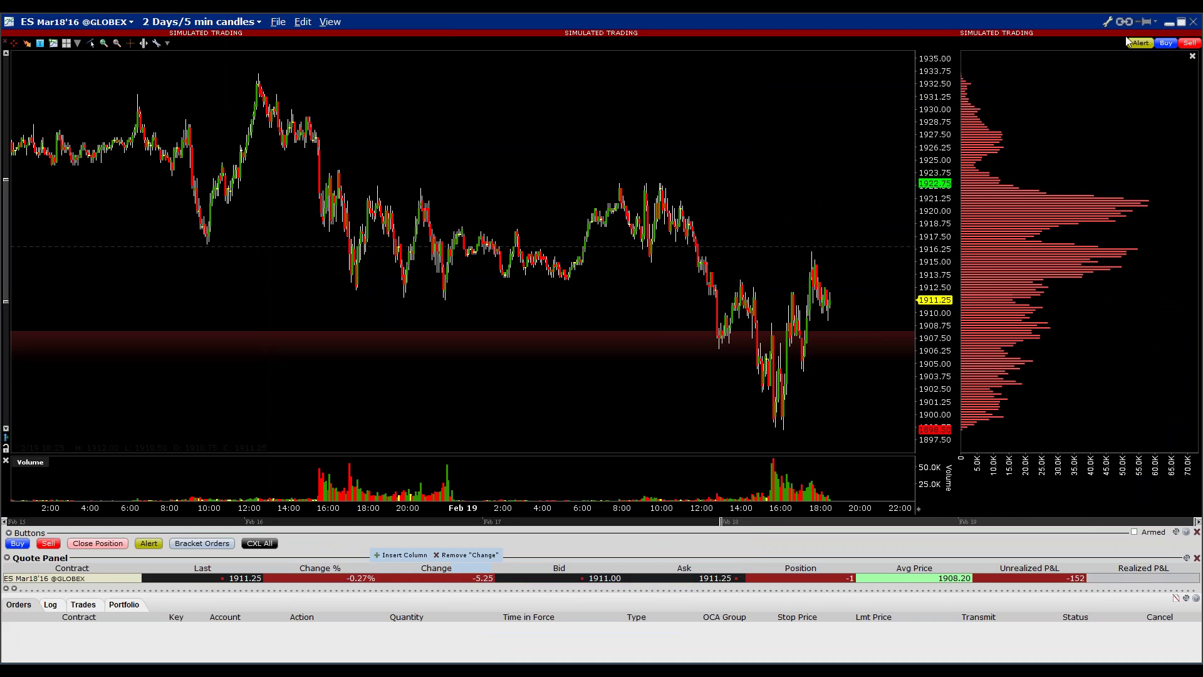
left_click(1167, 23)
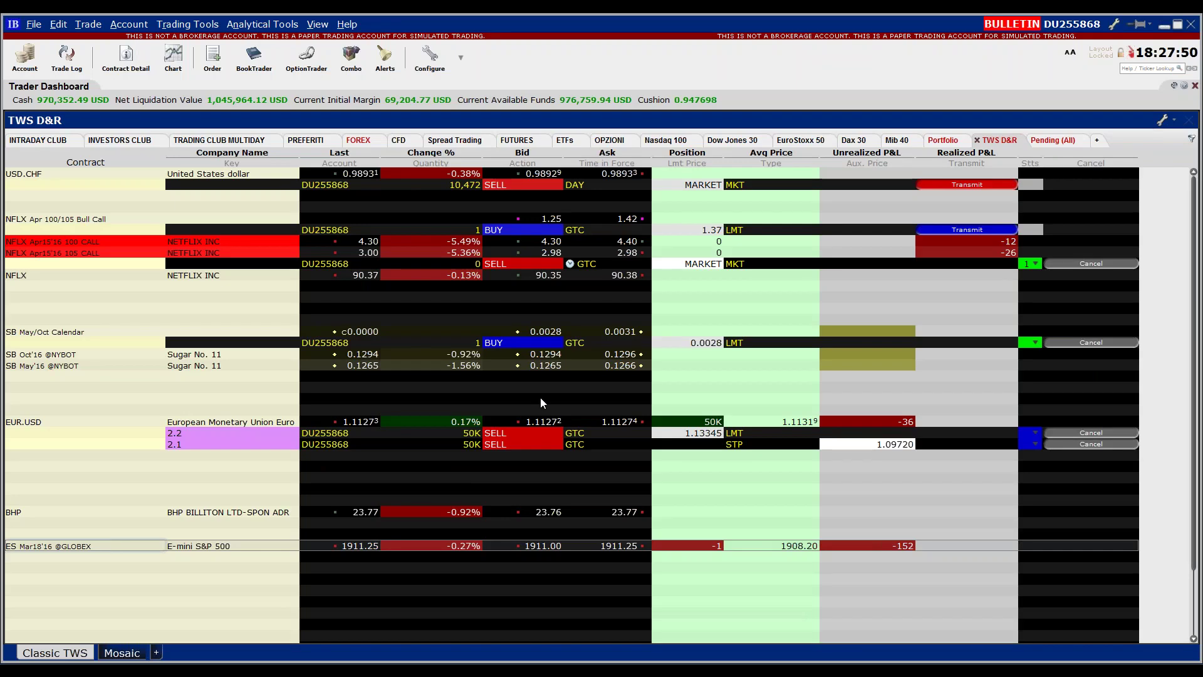